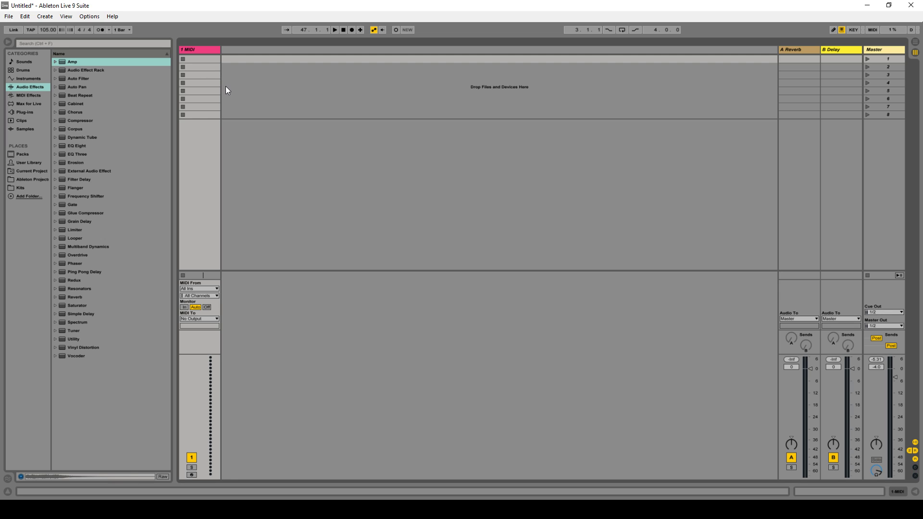
Load an empty Drum Rack from the drums library onto the 1 MIDI track
{"action": "left_click", "coordinate": [214, 51]}
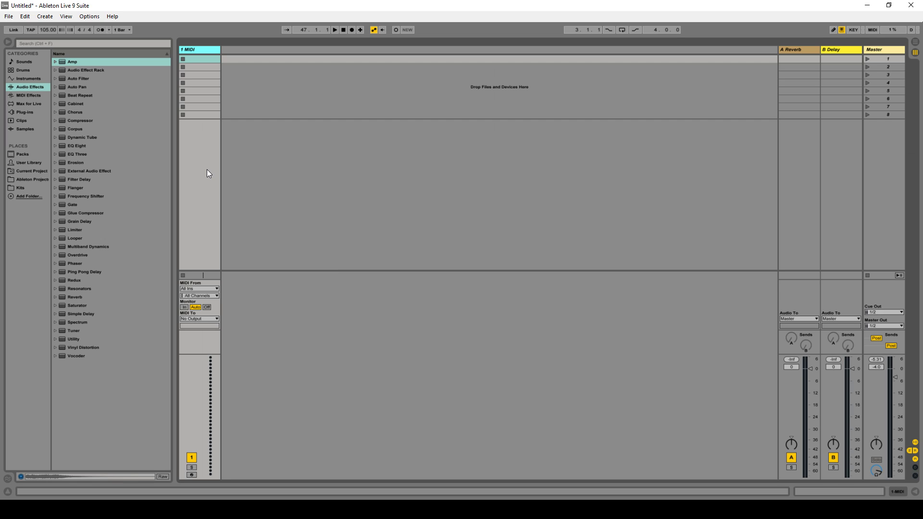
{"action": "left_click", "coordinate": [24, 70]}
{"action": "left_click", "coordinate": [74, 71]}
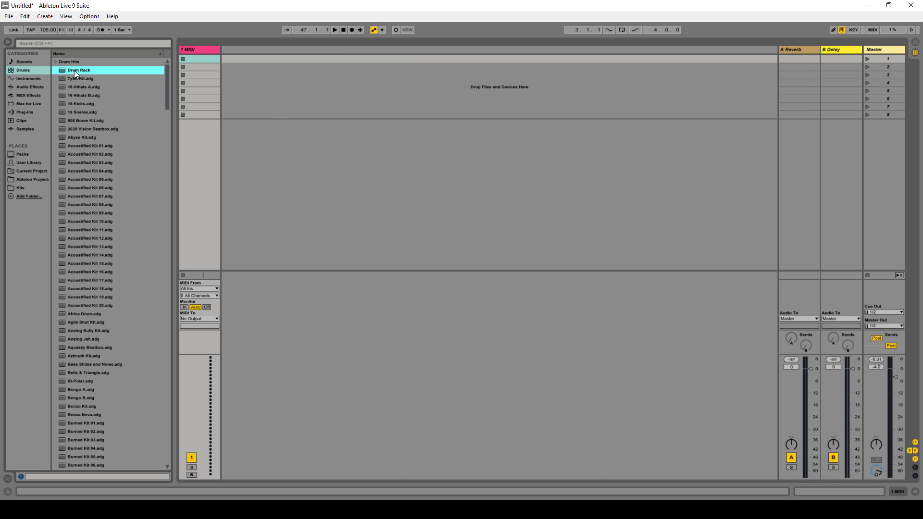
{"action": "left_click_drag", "start_coordinate": [74, 71], "coordinate": [198, 163]}
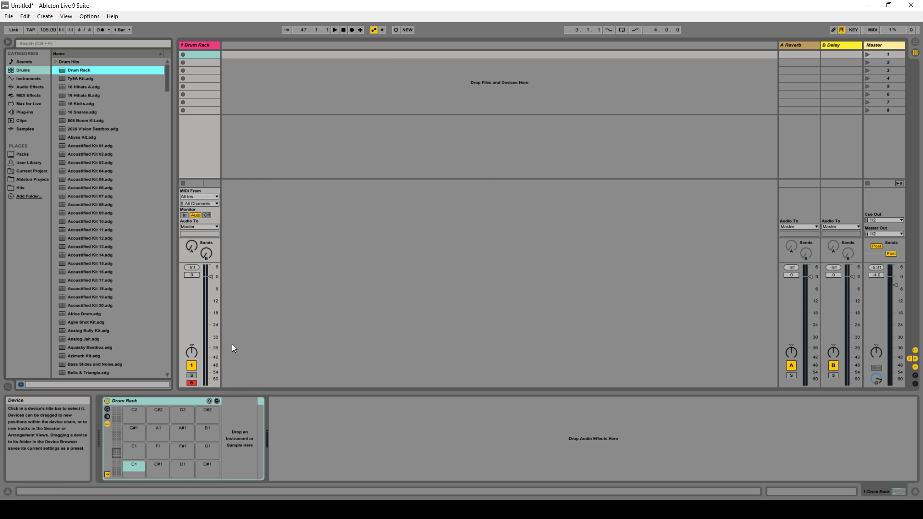
Look through the Drum Rack's pad banks, return to the bank starting at C1, and browse the preset drum kits
{"action": "left_click", "coordinate": [203, 46]}
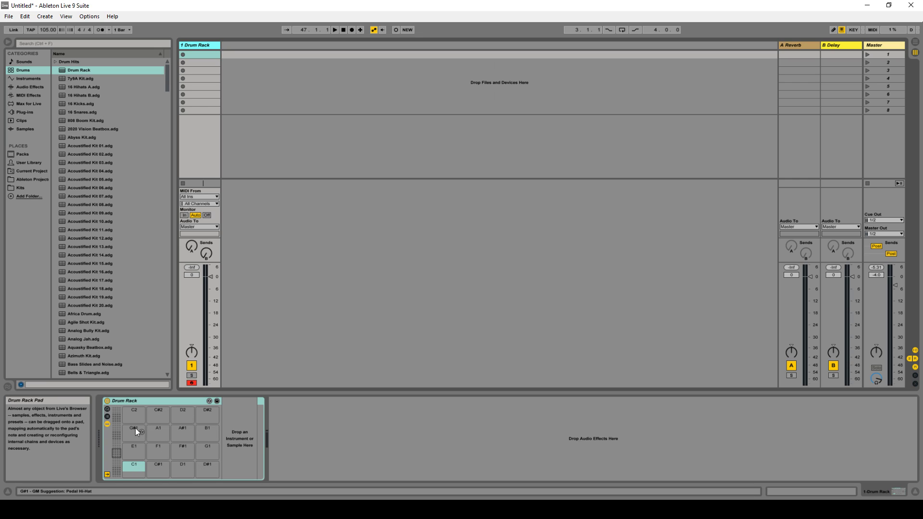
{"action": "left_click", "coordinate": [117, 445]}
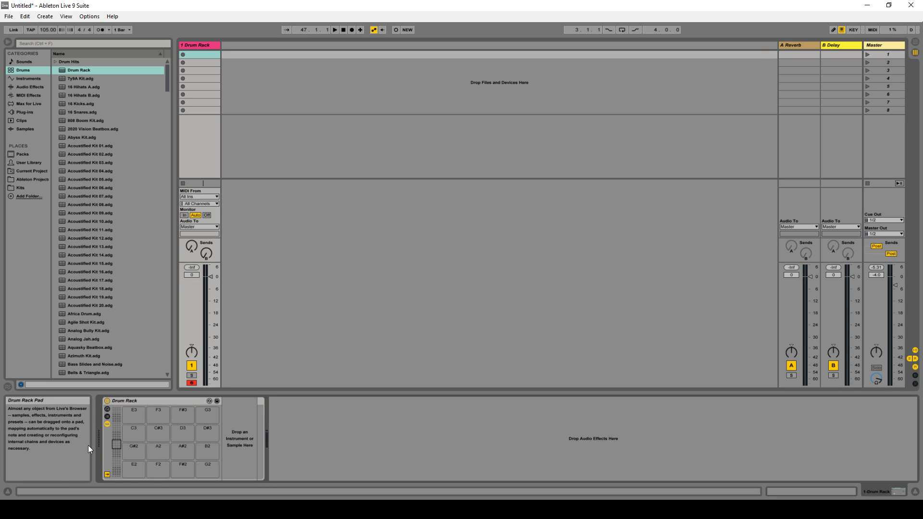
{"action": "left_click", "coordinate": [115, 435]}
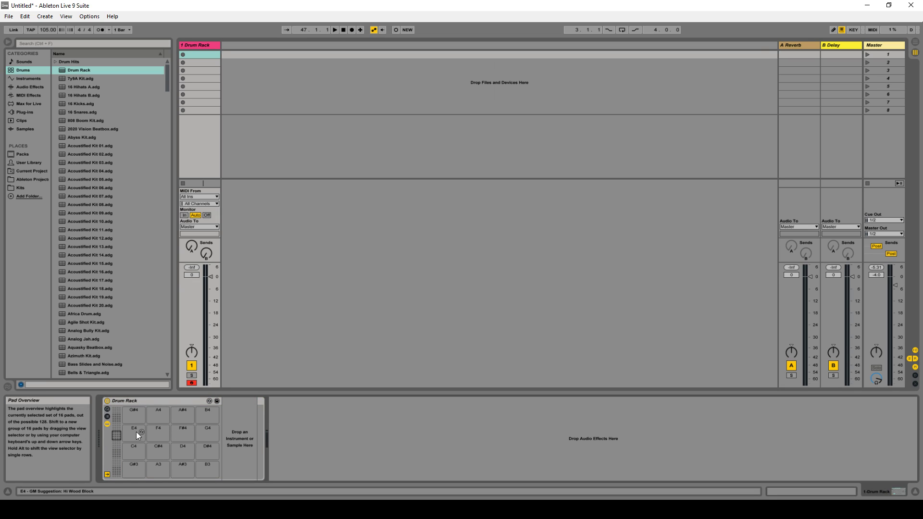
{"action": "left_click", "coordinate": [116, 463]}
{"action": "scroll", "coordinate": [124, 455], "scroll_direction": "up", "scroll_amount": 4}
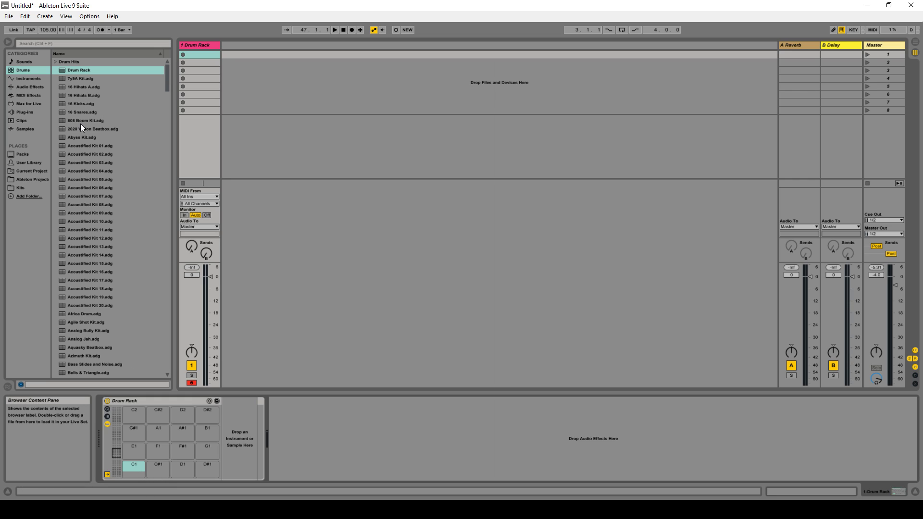
{"action": "left_click", "coordinate": [86, 42]}
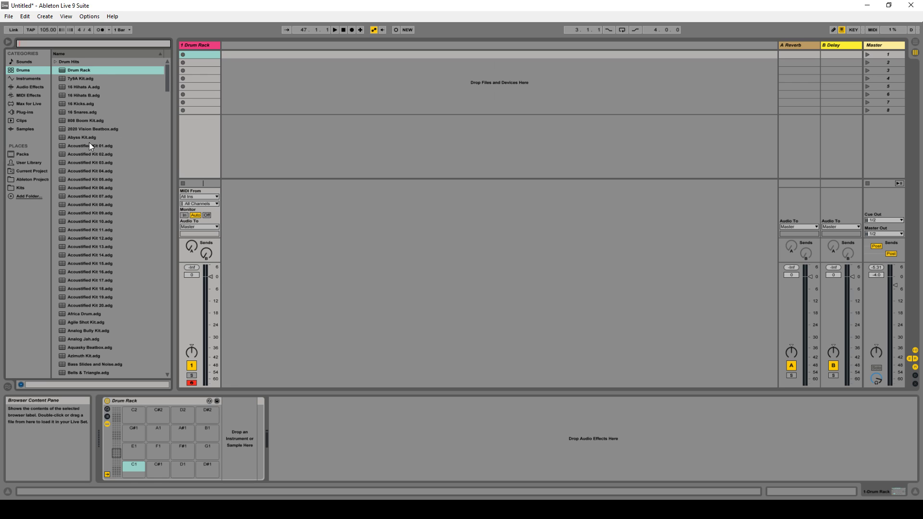
{"action": "scroll", "coordinate": [102, 188], "scroll_direction": "down", "scroll_amount": 3}
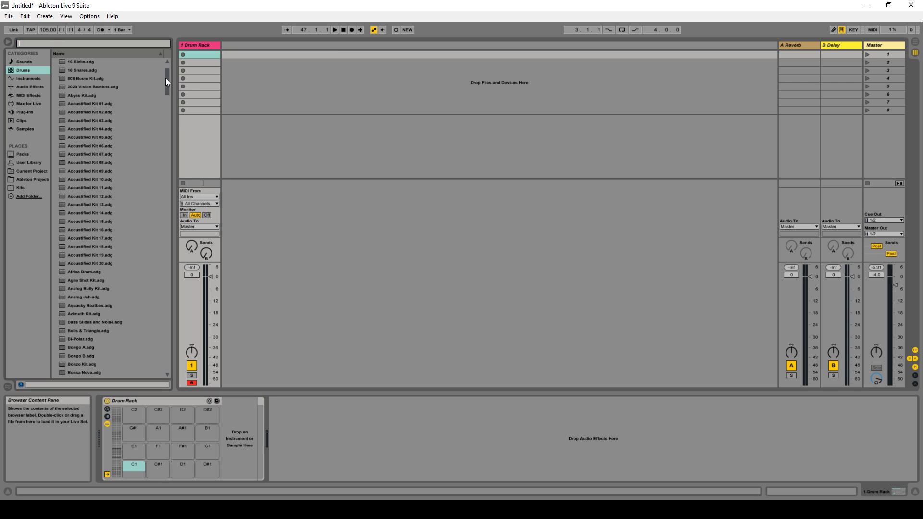
{"action": "left_click_drag", "start_coordinate": [165, 78], "coordinate": [189, 68]}
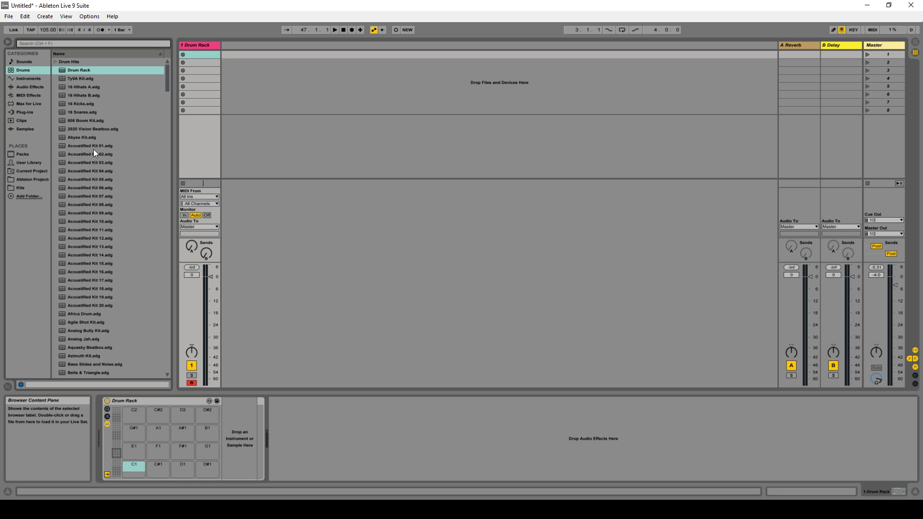
Search the sample library for "808"
{"action": "left_click", "coordinate": [30, 127]}
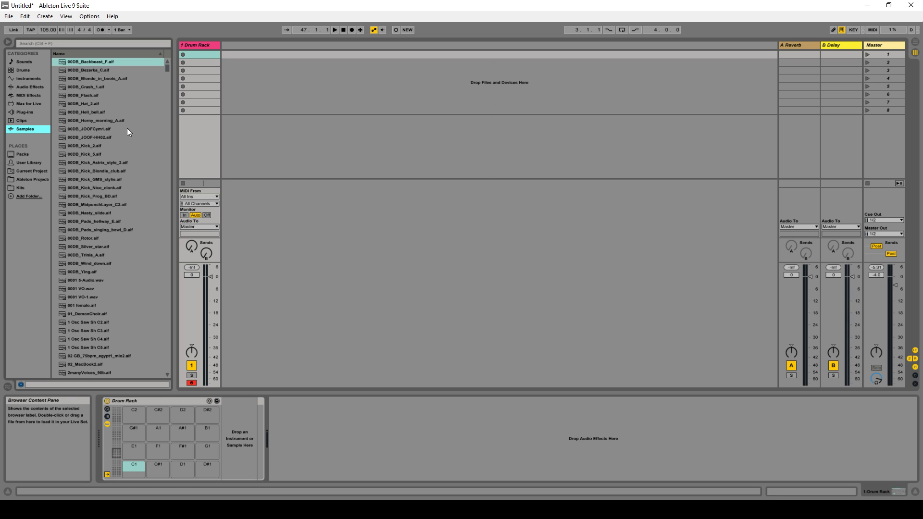
{"action": "left_click", "coordinate": [88, 41]}
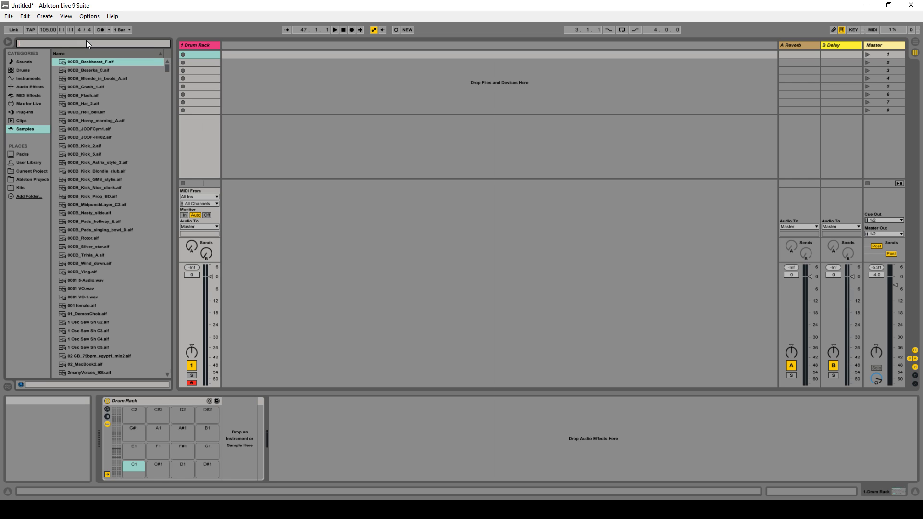
{"action": "type", "text": "808"}
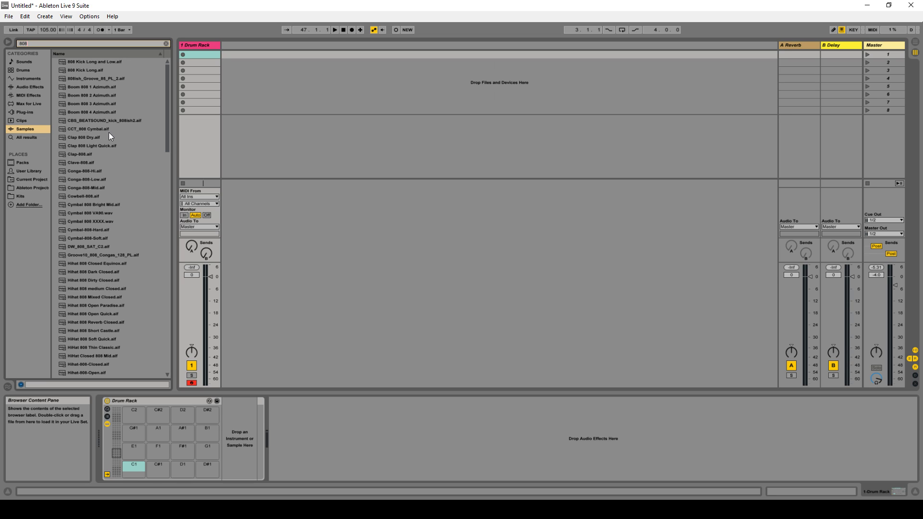
Audition the Kick 808 Boom samples and place Kick 808 Boom Long.aif on the Drum Rack's C1 pad
{"action": "scroll", "coordinate": [97, 241], "scroll_direction": "down", "scroll_amount": 5}
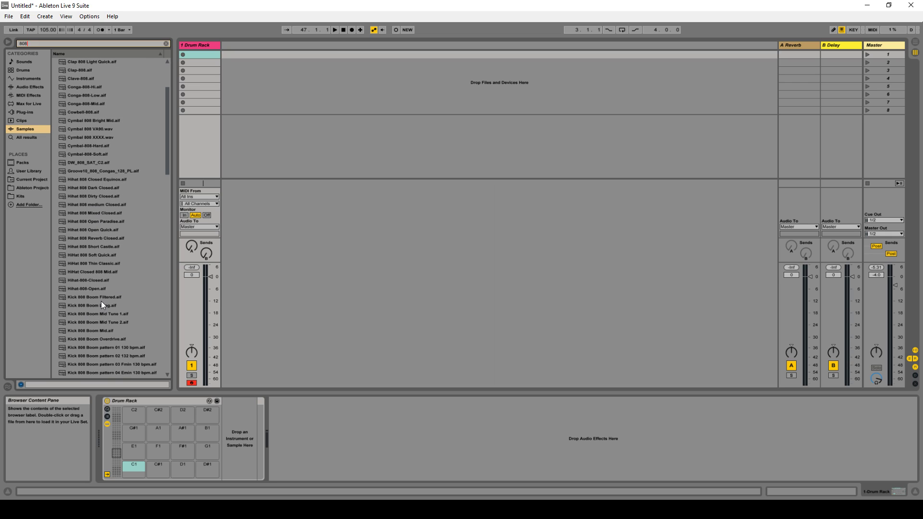
{"action": "left_click", "coordinate": [102, 298]}
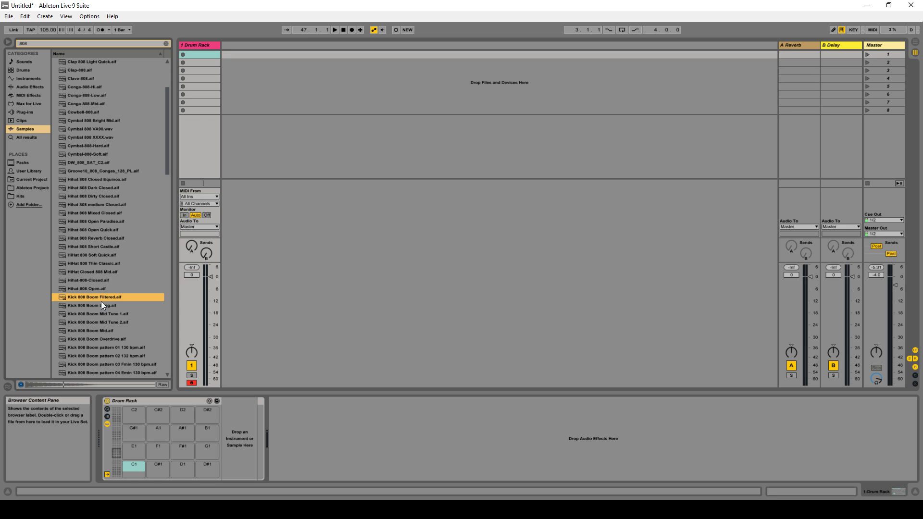
{"action": "left_click", "coordinate": [102, 307]}
{"action": "left_click", "coordinate": [103, 314]}
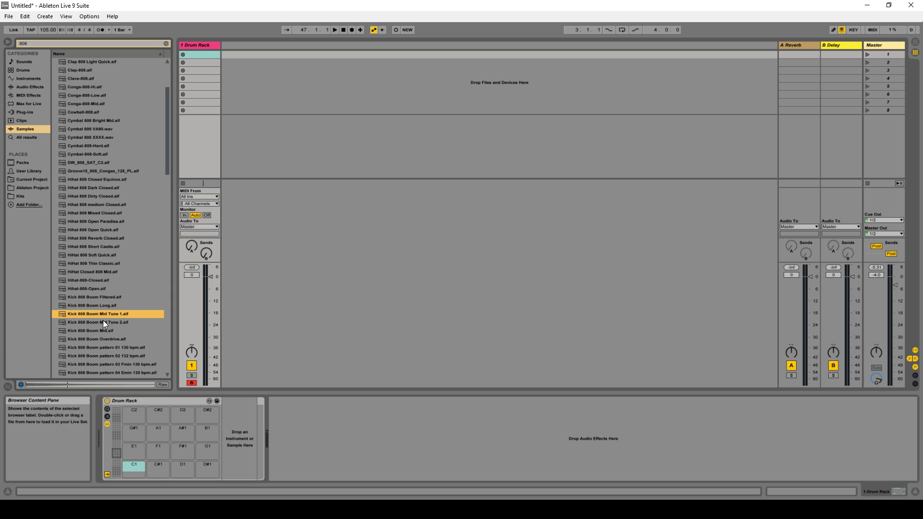
{"action": "left_click", "coordinate": [103, 321]}
{"action": "left_click", "coordinate": [102, 334]}
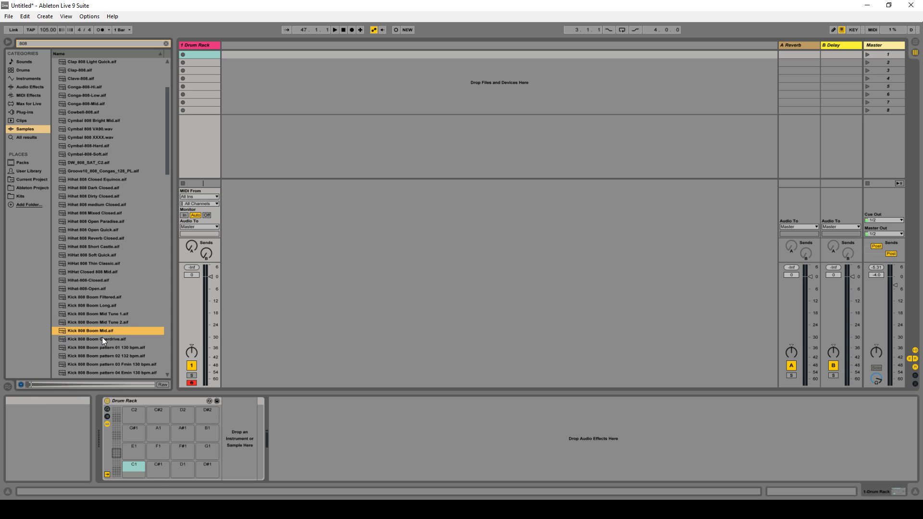
{"action": "left_click", "coordinate": [102, 339]}
{"action": "left_click", "coordinate": [104, 305]}
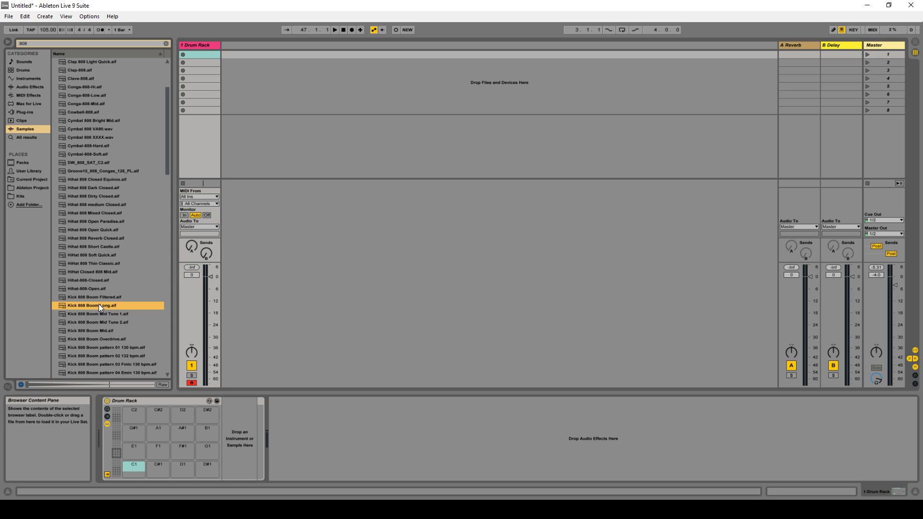
{"action": "left_click_drag", "start_coordinate": [99, 305], "coordinate": [134, 467]}
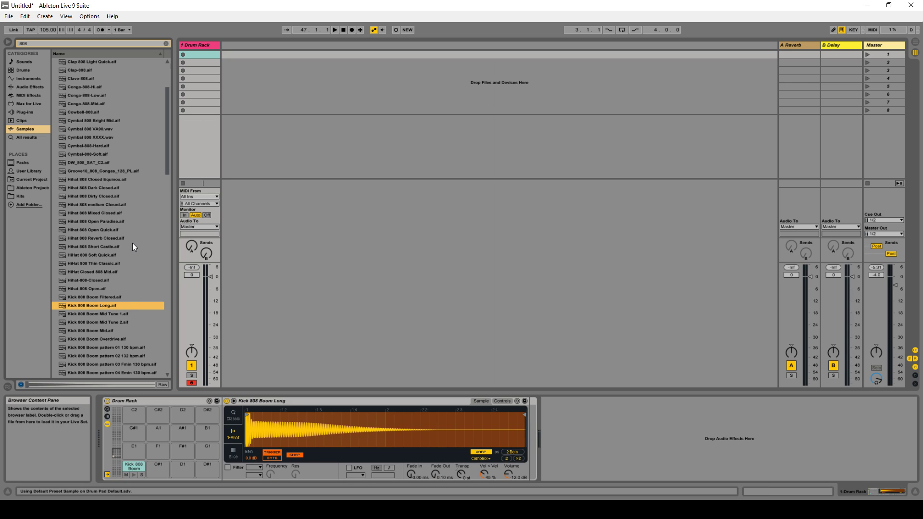
Audition the 808 clap samples and place Clap 808 Light Quick.aif on the C#1 pad
{"action": "scroll", "coordinate": [133, 245], "scroll_direction": "up", "scroll_amount": 4}
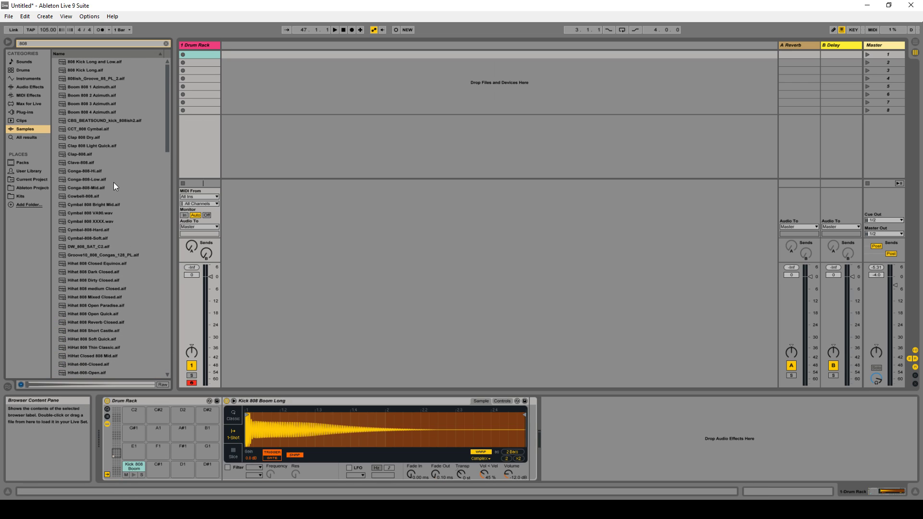
{"action": "left_click", "coordinate": [82, 155]}
{"action": "left_click", "coordinate": [82, 148]}
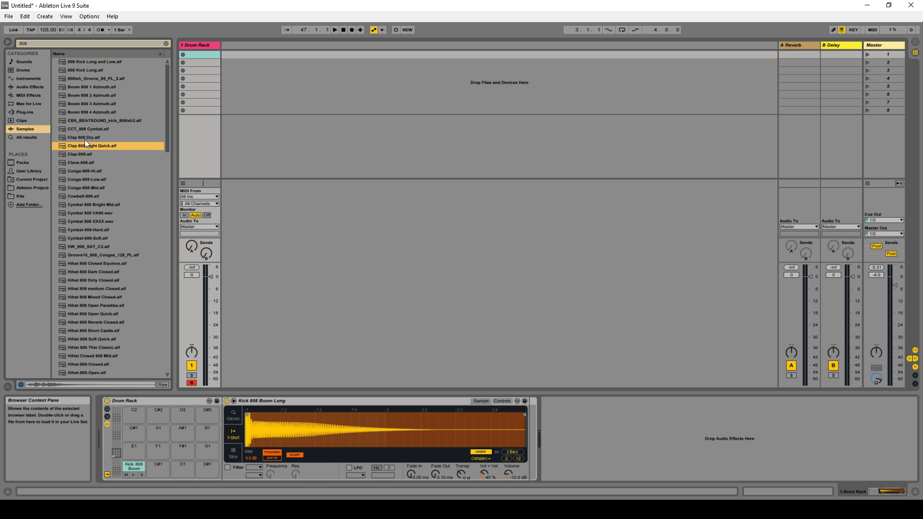
{"action": "left_click", "coordinate": [86, 137]}
{"action": "left_click", "coordinate": [96, 147]}
{"action": "left_click", "coordinate": [86, 154]}
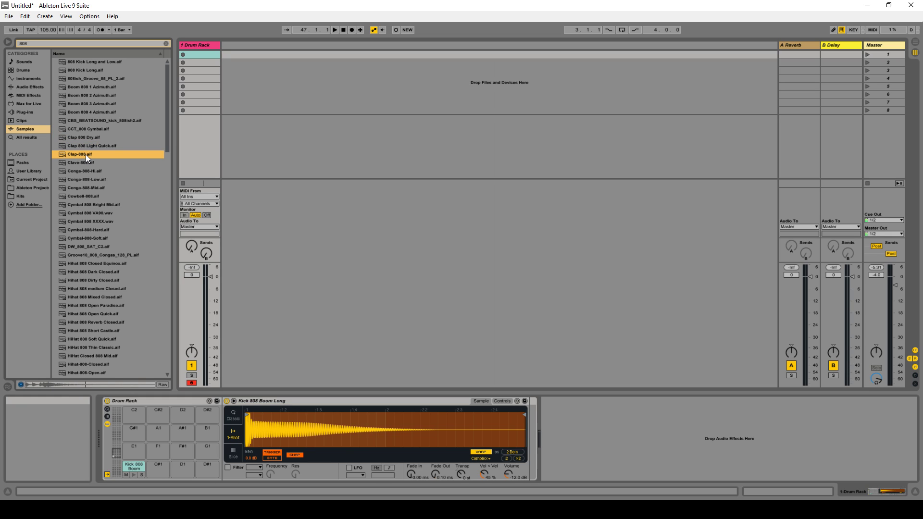
{"action": "left_click", "coordinate": [88, 146]}
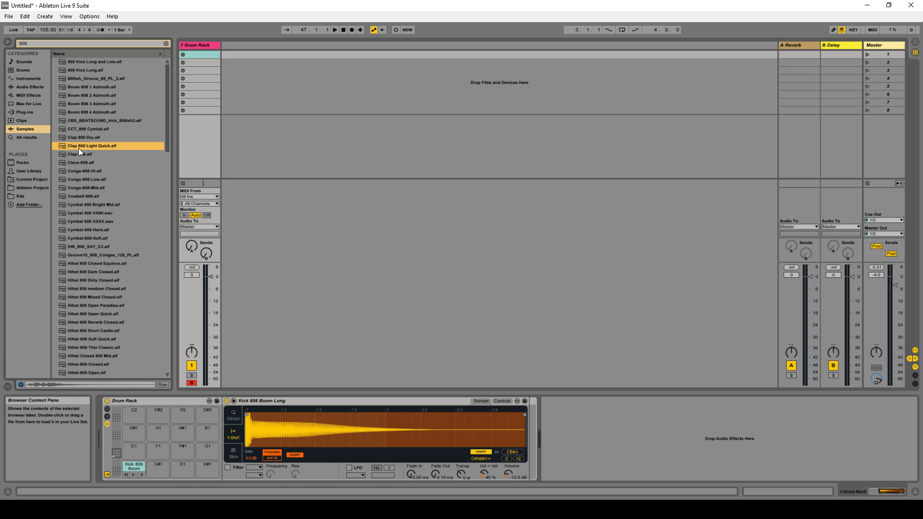
{"action": "left_click_drag", "start_coordinate": [79, 148], "coordinate": [158, 466]}
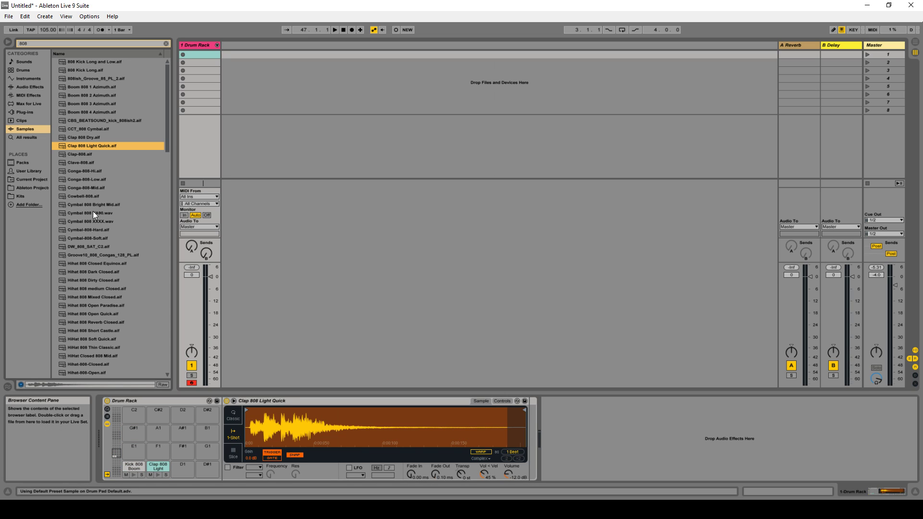
Audition the 808 congas and place Conga-808-Mid.aif on pad F1, Conga-808-Low.aif on D#1 and Conga-808-Hi.aif on E1
{"action": "left_click", "coordinate": [80, 172]}
{"action": "left_click", "coordinate": [82, 179]}
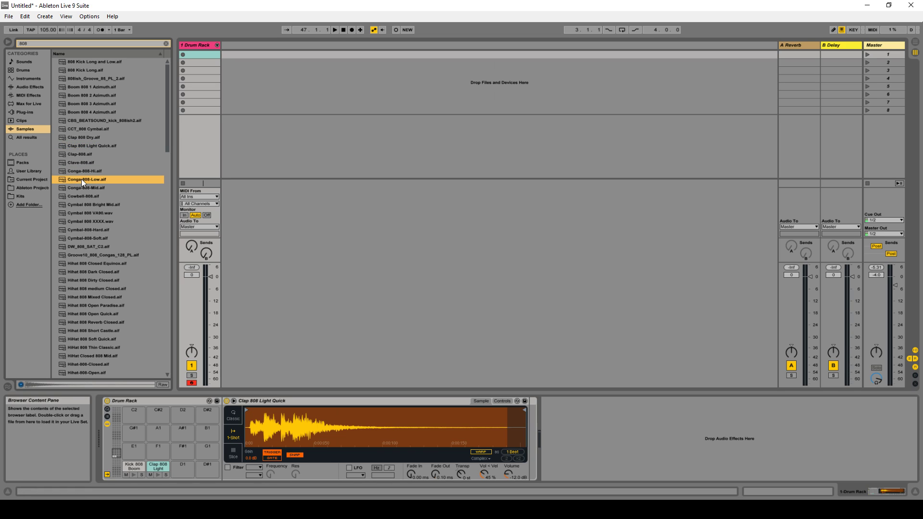
{"action": "left_click", "coordinate": [82, 188]}
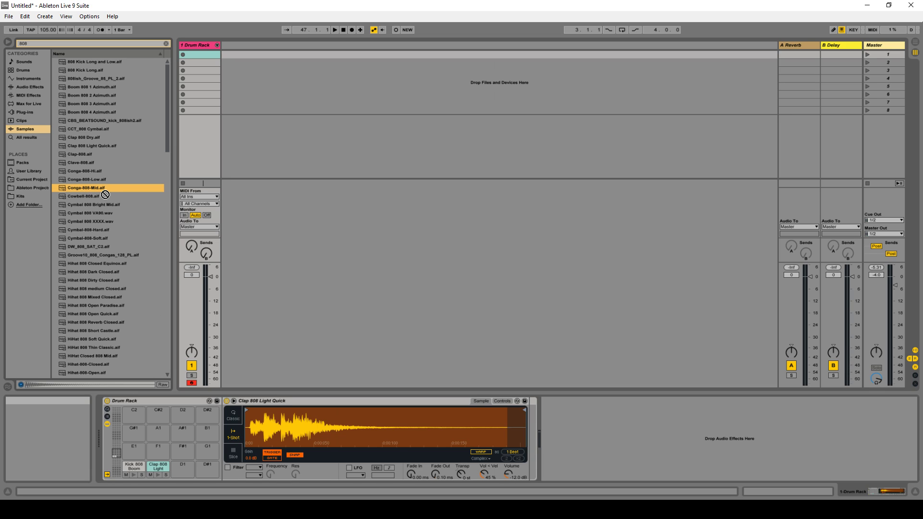
{"action": "left_click_drag", "start_coordinate": [101, 190], "coordinate": [158, 448]}
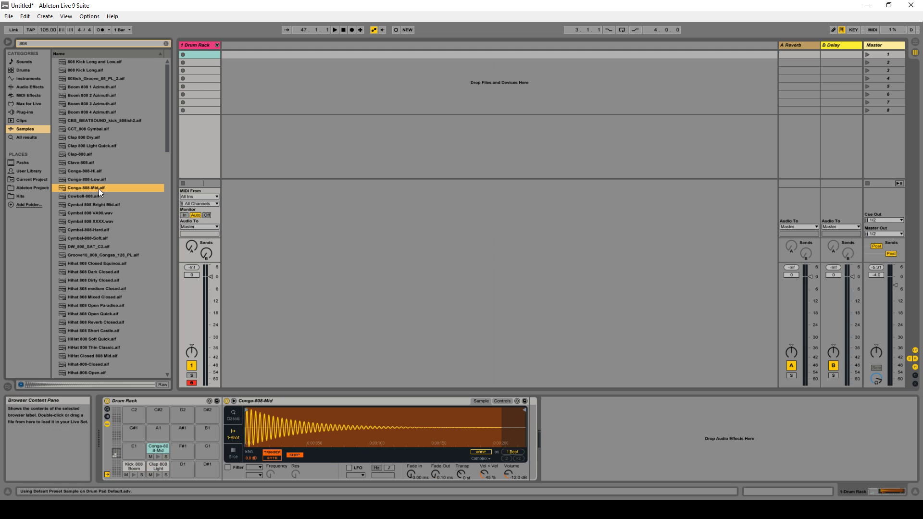
{"action": "left_click_drag", "start_coordinate": [89, 179], "coordinate": [201, 466]}
{"action": "left_click_drag", "start_coordinate": [86, 171], "coordinate": [129, 449]}
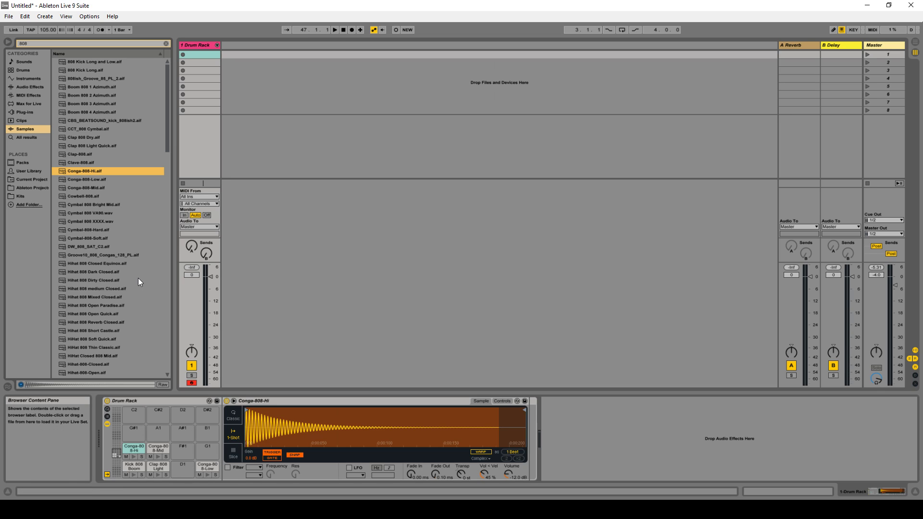
Audition the 808 cymbal samples, from Cymbal 808 Bright Mid.aif to Cymbal-808-Soft.aif, and DW_808_SAT_C2.aif
{"action": "left_click", "coordinate": [78, 206]}
{"action": "left_click", "coordinate": [81, 217]}
{"action": "left_click", "coordinate": [81, 222]}
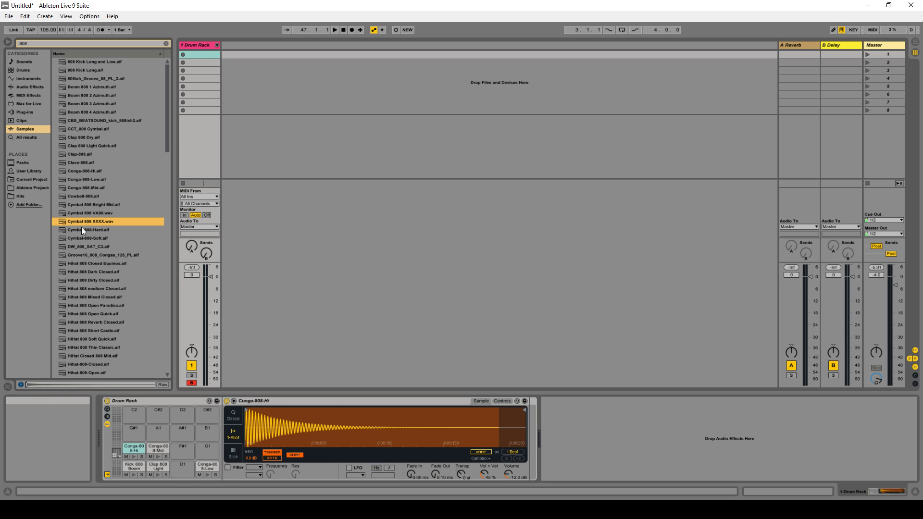
{"action": "left_click", "coordinate": [82, 229]}
{"action": "left_click", "coordinate": [82, 239]}
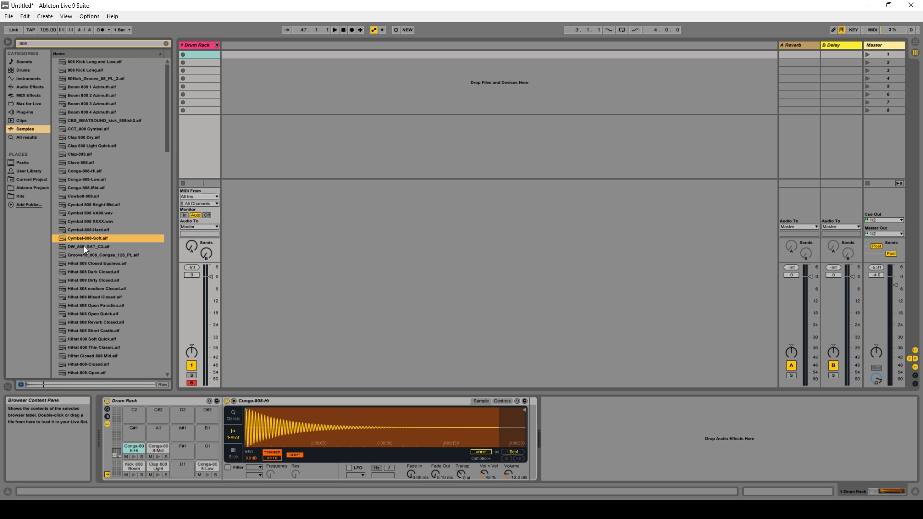
{"action": "left_click", "coordinate": [84, 246]}
Audition the 808 hi-hat samples from Hihat 808 Closed Equinox.aif through Hihat 808 Reverb Closed.aif
{"action": "left_click", "coordinate": [86, 265]}
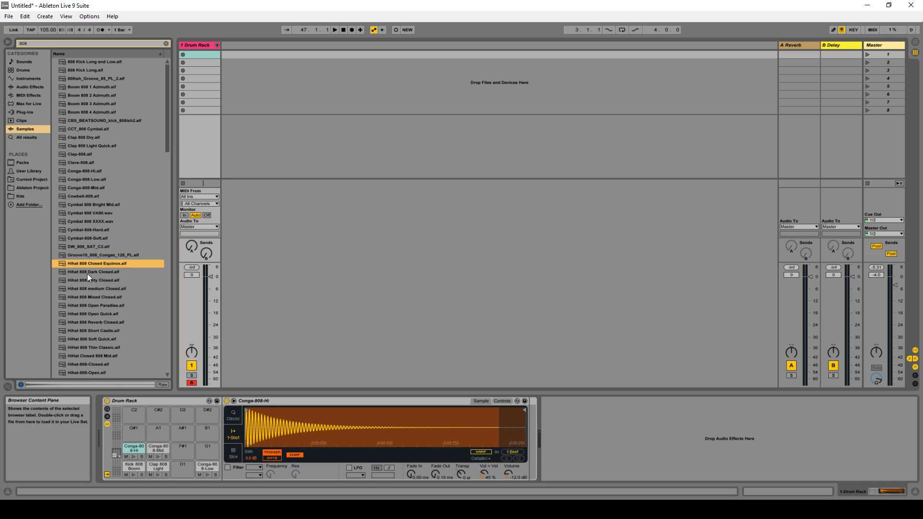
{"action": "left_click", "coordinate": [87, 273]}
{"action": "left_click", "coordinate": [88, 280]}
{"action": "left_click", "coordinate": [88, 288]}
{"action": "left_click", "coordinate": [89, 297]}
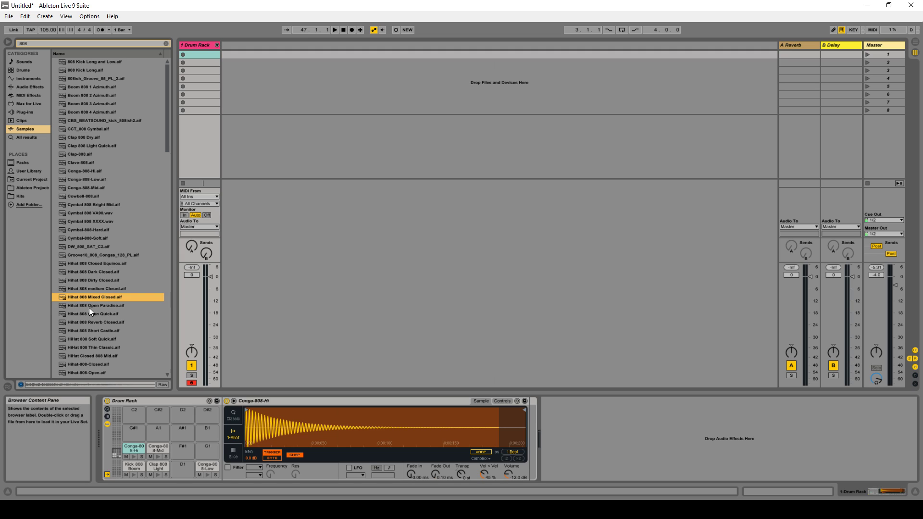
{"action": "left_click", "coordinate": [89, 307]}
{"action": "left_click", "coordinate": [90, 297]}
{"action": "left_click", "coordinate": [92, 312]}
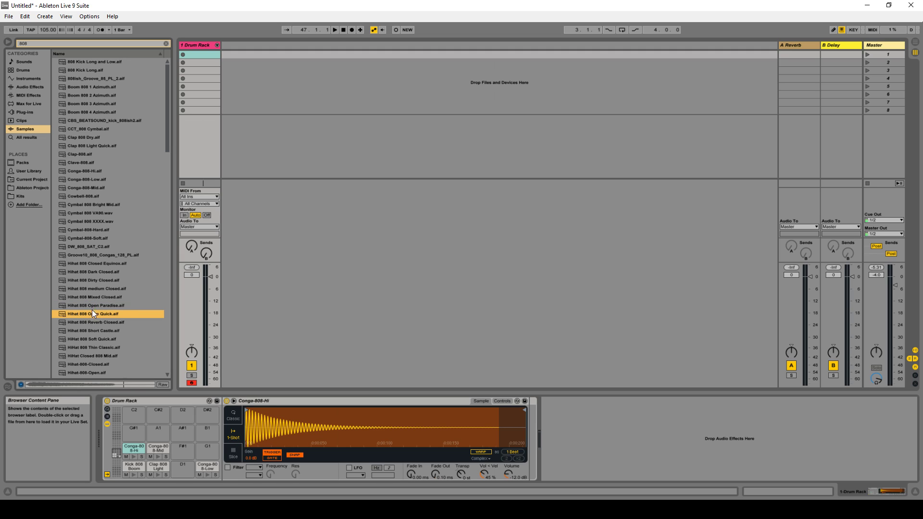
{"action": "left_click", "coordinate": [92, 307]}
{"action": "left_click", "coordinate": [95, 321]}
Compare Hihat 808 Closed Equinox.aif with Hihat 808 Dark Closed.aif and place Closed Equinox on the Drum Rack's D1 pad
{"action": "left_click", "coordinate": [99, 265]}
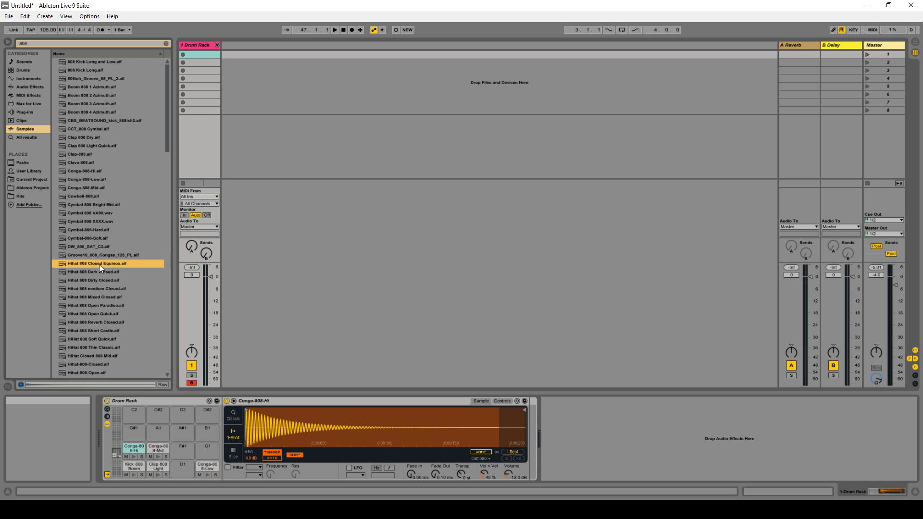
{"action": "left_click", "coordinate": [99, 272]}
{"action": "left_click", "coordinate": [99, 264]}
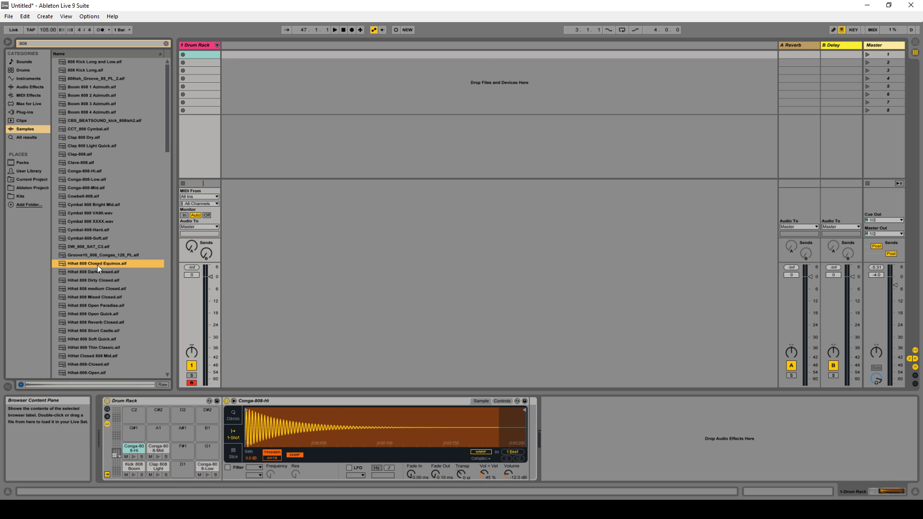
{"action": "left_click_drag", "start_coordinate": [95, 264], "coordinate": [181, 464]}
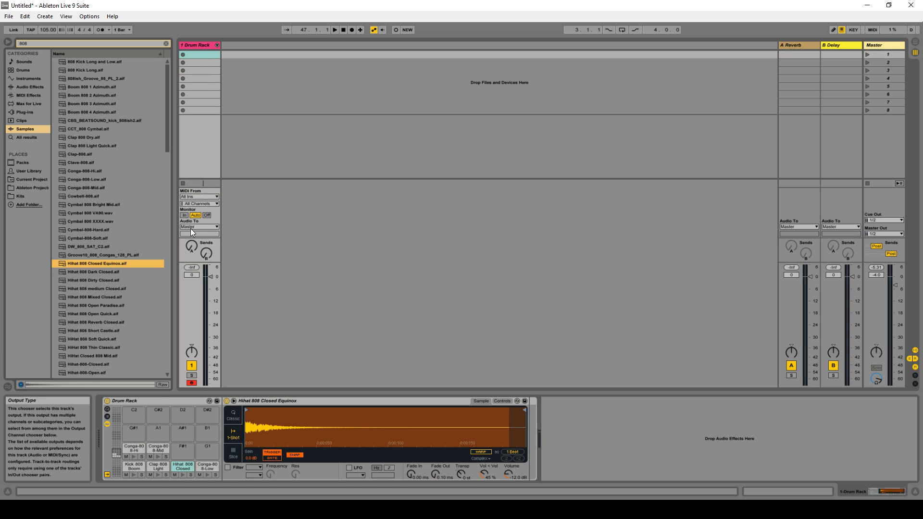
Create a MIDI clip in the Drum Rack track's first slot, add a Kick 808 Boom Long note at 1.1.1 and launch it
{"action": "double_click", "coordinate": [203, 56]}
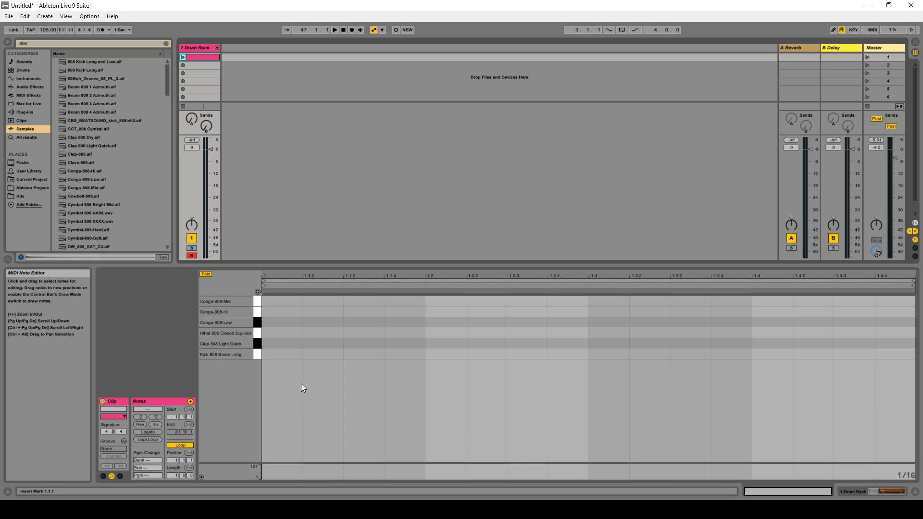
{"action": "double_click", "coordinate": [289, 355]}
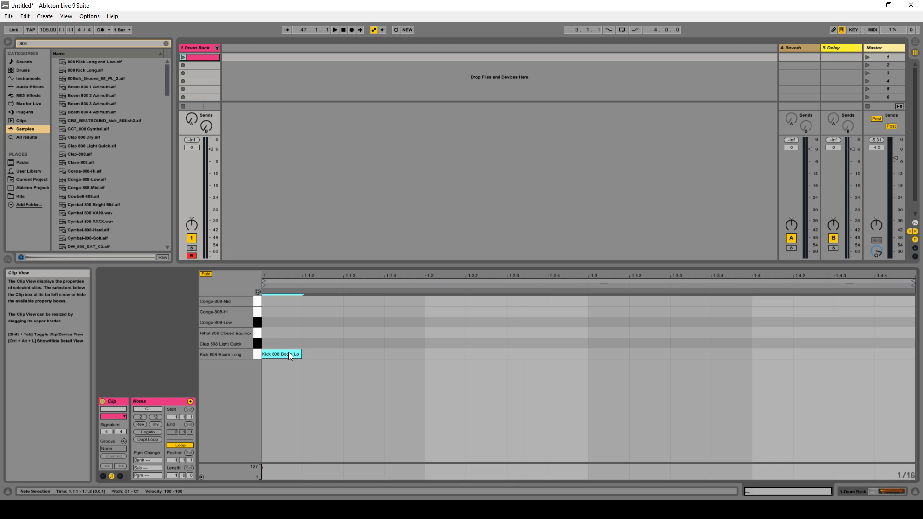
{"action": "left_click", "coordinate": [181, 57]}
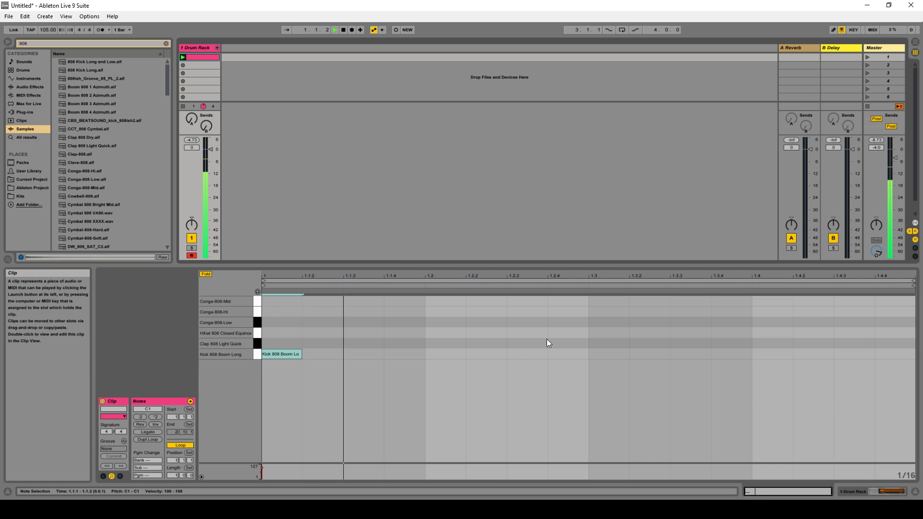
Add Kick 808 Boom Long notes at 1.3 and 1.3.3 and Clap 808 Light Quick notes at 1.2 and 1.4
{"action": "double_click", "coordinate": [604, 356]}
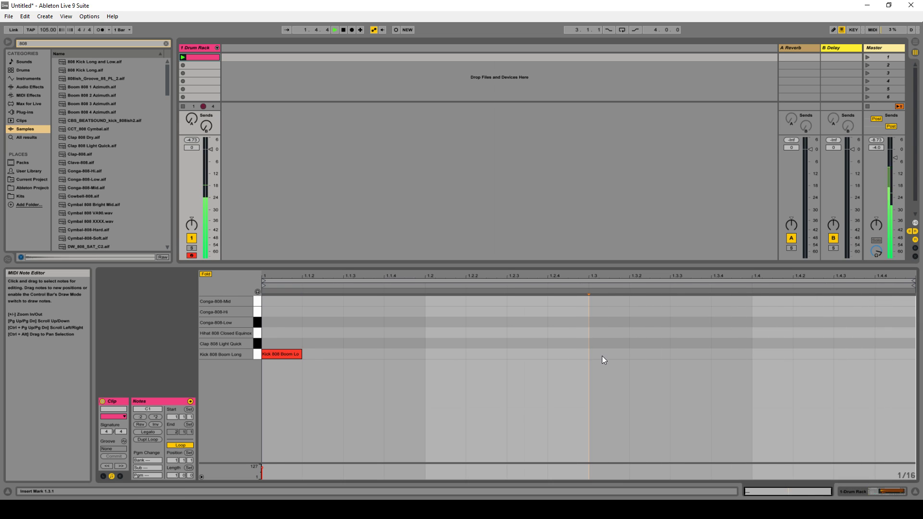
{"action": "double_click", "coordinate": [446, 344]}
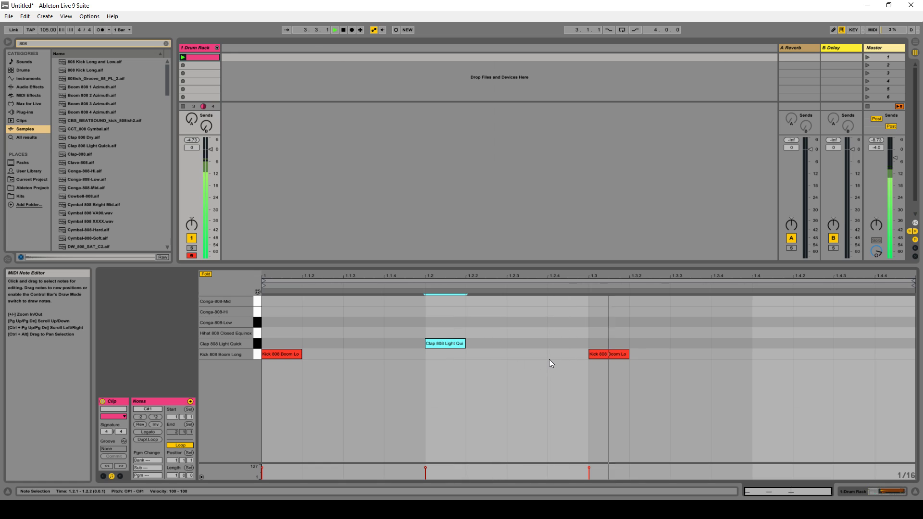
{"action": "double_click", "coordinate": [768, 343]}
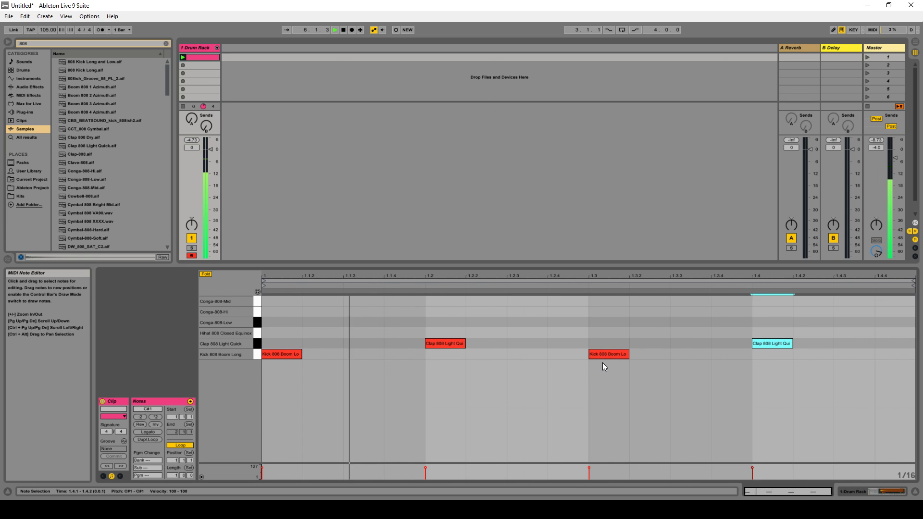
{"action": "double_click", "coordinate": [690, 354]}
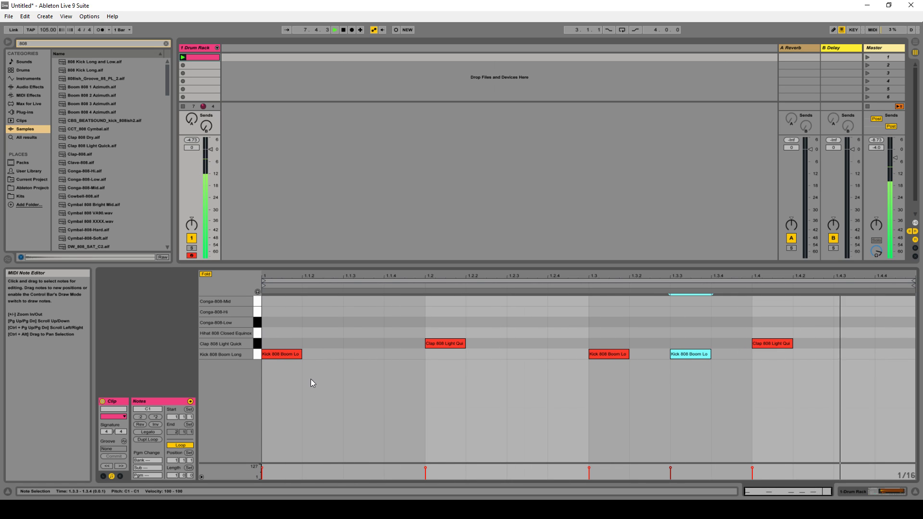
Turn on note preview and add Hihat 808 Closed Equinox notes at 1.1.1, 1.1.3, 1.2.3, 1.3, 1.3.3 and 1.4.3
{"action": "left_click", "coordinate": [258, 335]}
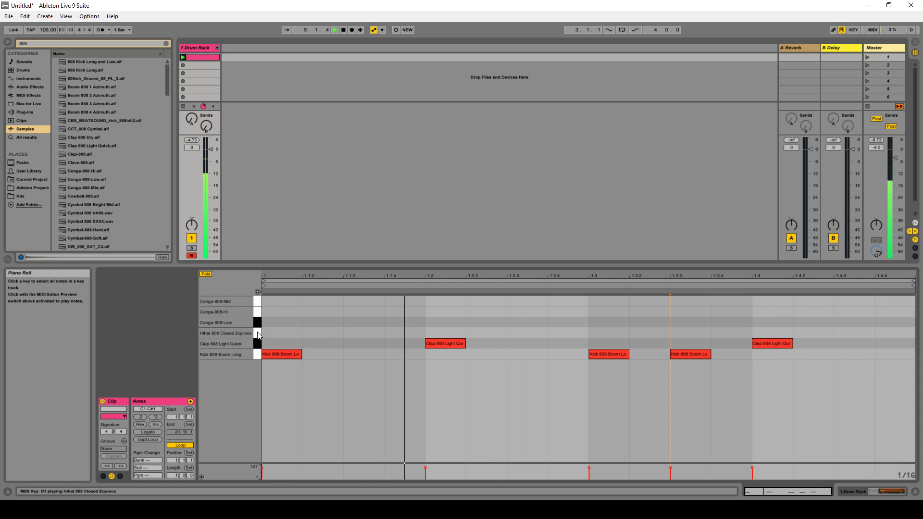
{"action": "left_click", "coordinate": [258, 292]}
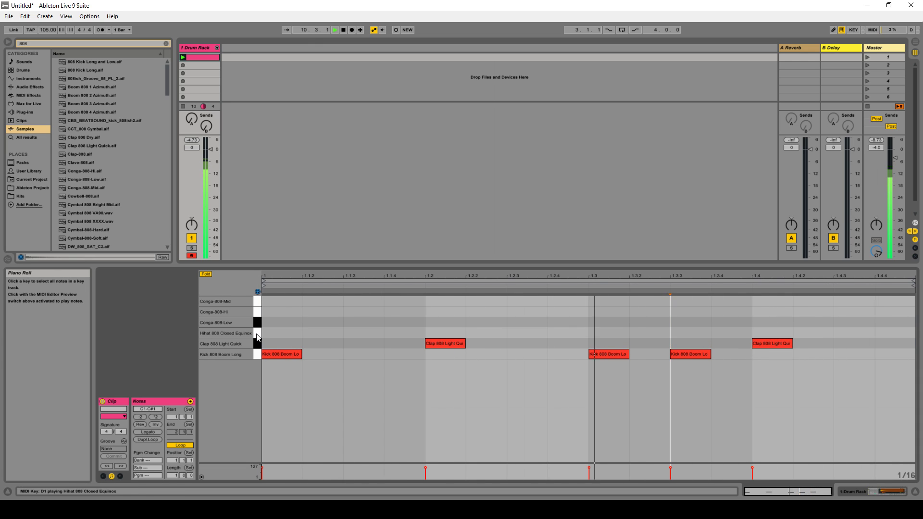
{"action": "double_click", "coordinate": [358, 333]}
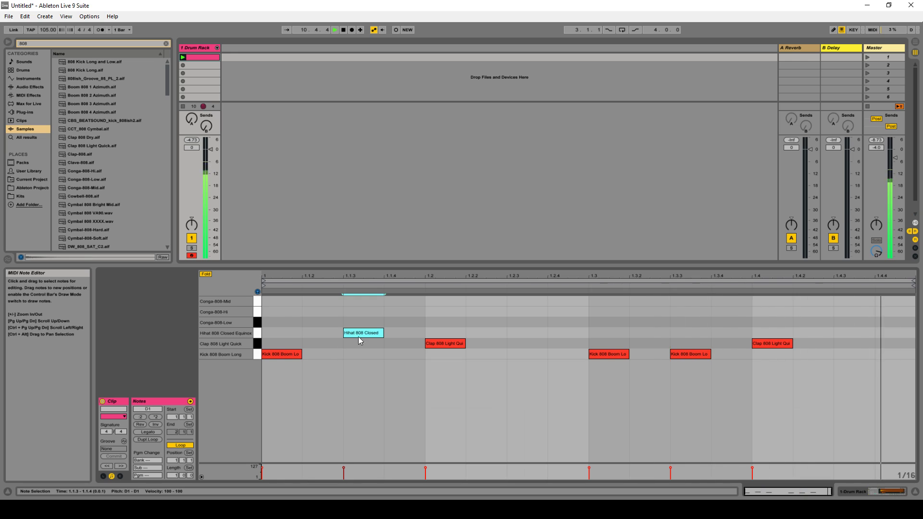
{"action": "double_click", "coordinate": [527, 333]}
{"action": "double_click", "coordinate": [852, 334]}
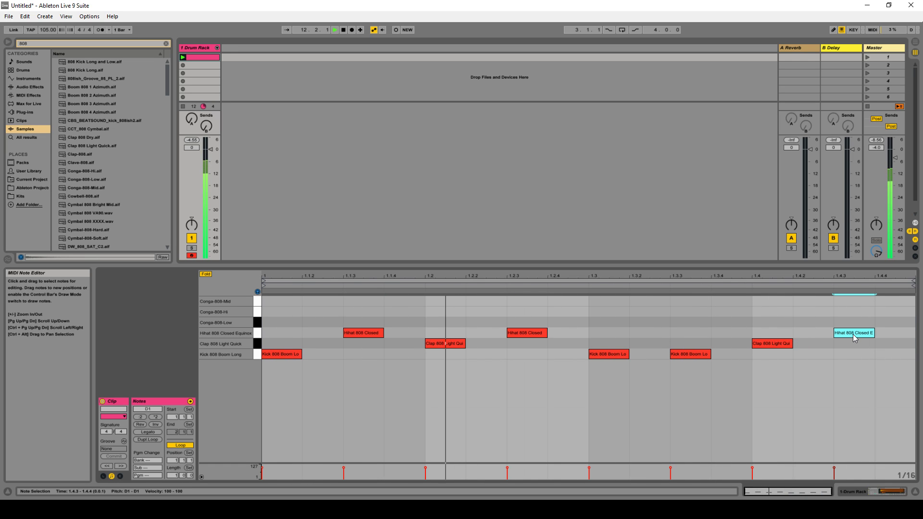
{"action": "double_click", "coordinate": [607, 333]}
{"action": "double_click", "coordinate": [685, 334]}
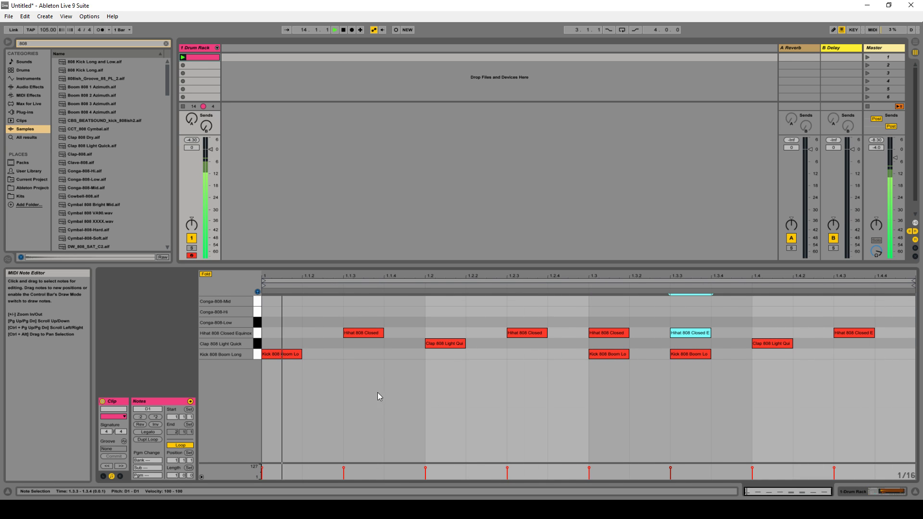
{"action": "left_click", "coordinate": [289, 333]}
{"action": "double_click", "coordinate": [288, 333]}
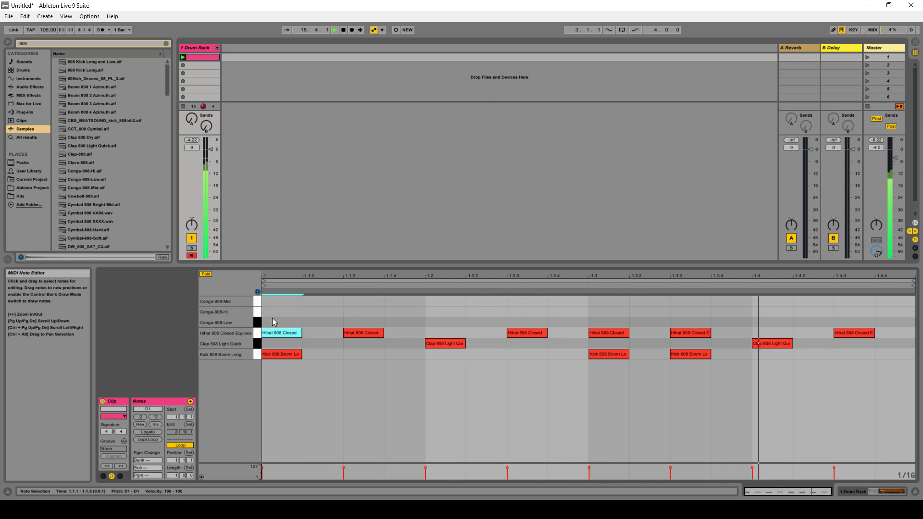
Add Conga-808-Hi at 1.1.3, Conga-808-Mid at 1.2.2 and Conga-808-Low at 1.2.3, and shift both notes at 1.1.3 to 1.1.4
{"action": "left_click", "coordinate": [258, 321]}
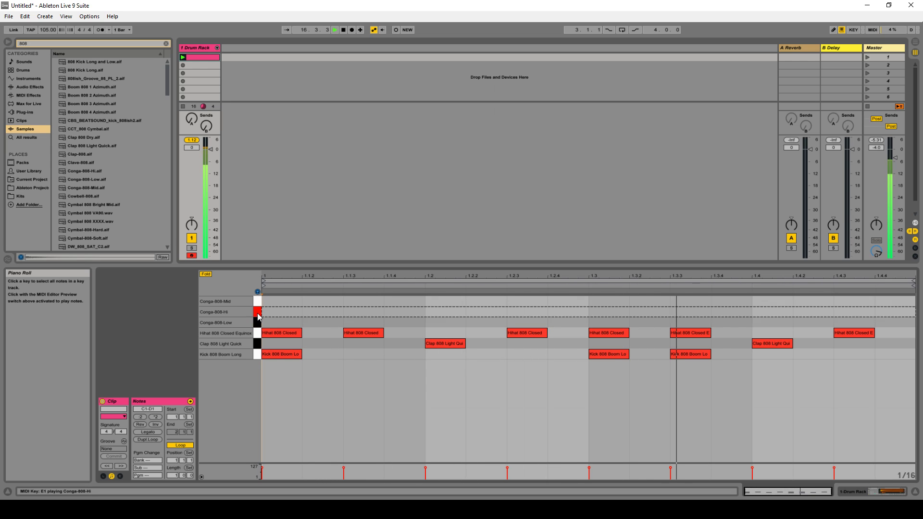
{"action": "double_click", "coordinate": [373, 305]}
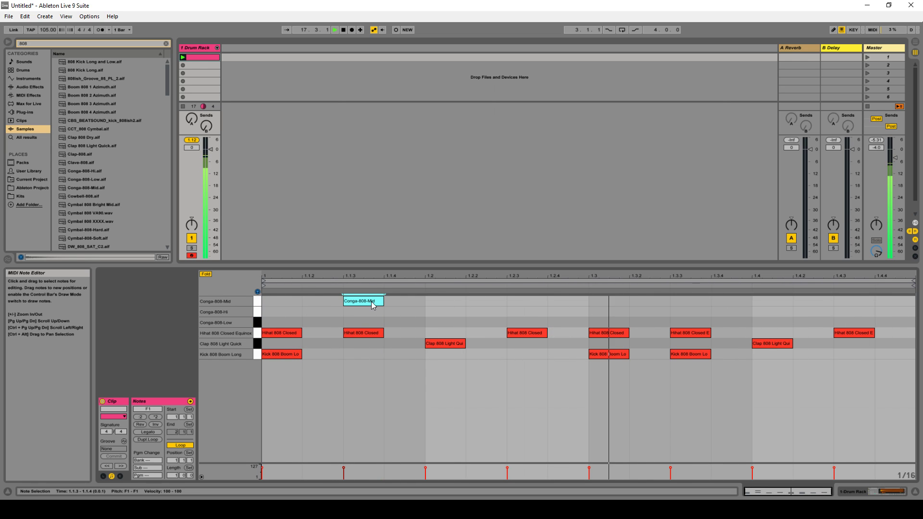
{"action": "left_click_drag", "start_coordinate": [365, 310], "coordinate": [369, 316]}
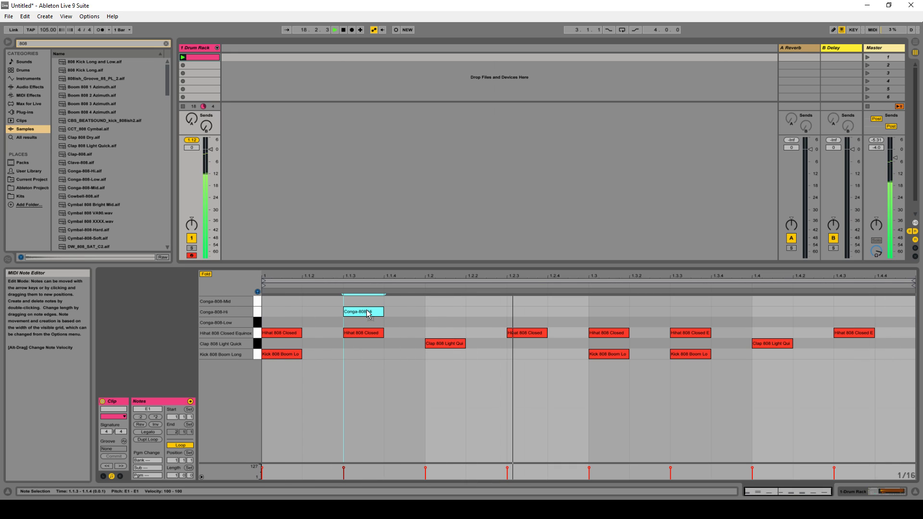
{"action": "double_click", "coordinate": [491, 302]}
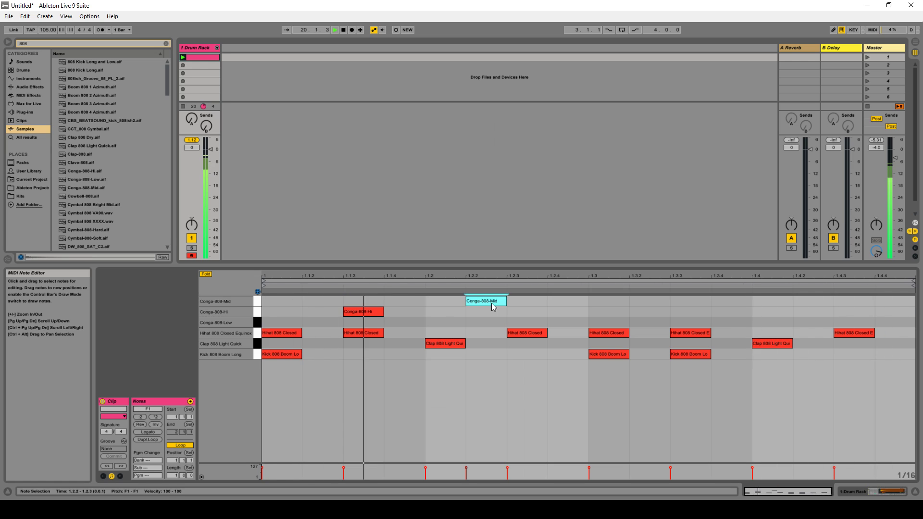
{"action": "double_click", "coordinate": [524, 321]}
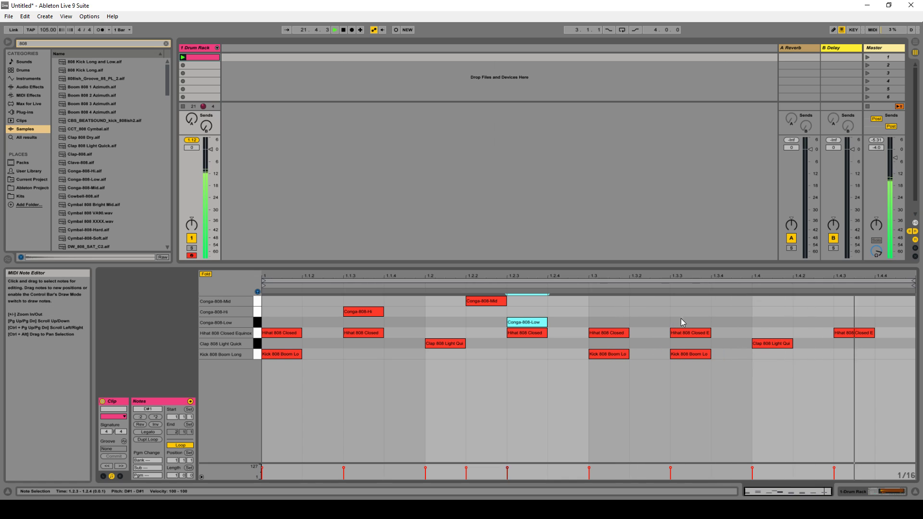
{"action": "left_click_drag", "start_coordinate": [365, 340], "coordinate": [367, 299]}
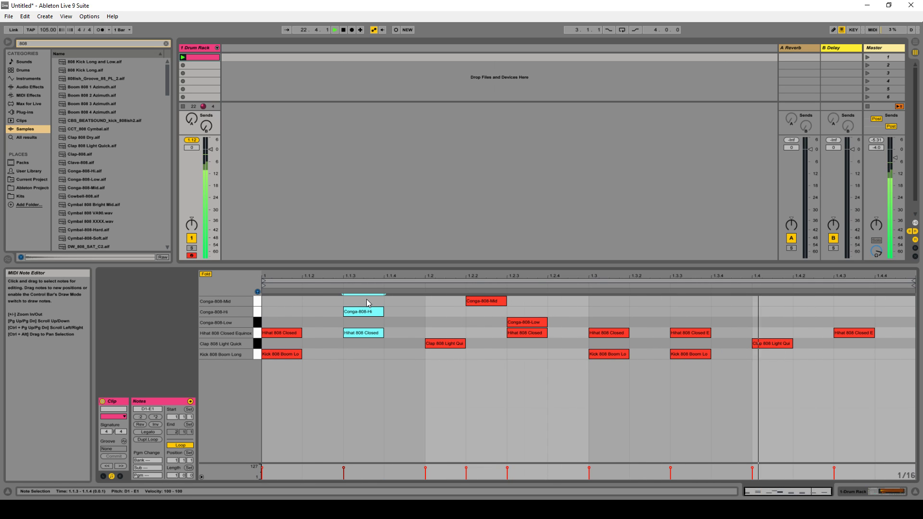
{"action": "key", "text": "Right"}
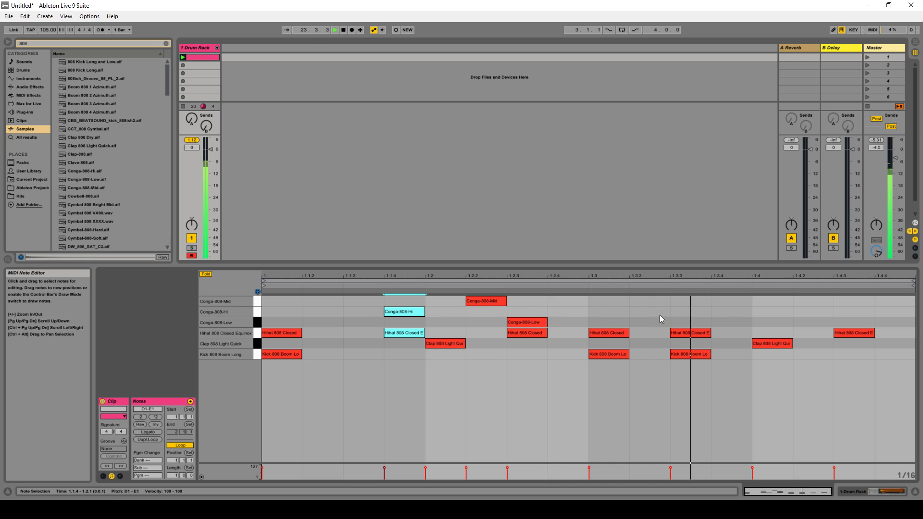
Add Conga-808-Hi at 1.3.2, Conga-808-Low at 1.3.3 and Conga-808-Mid at 1.3.4
{"action": "double_click", "coordinate": [658, 303]}
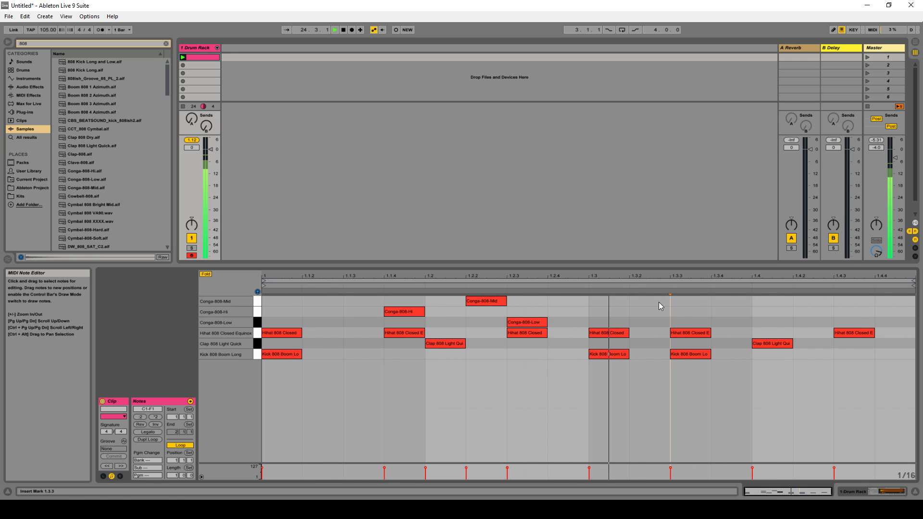
{"action": "left_click_drag", "start_coordinate": [659, 303], "coordinate": [661, 317]}
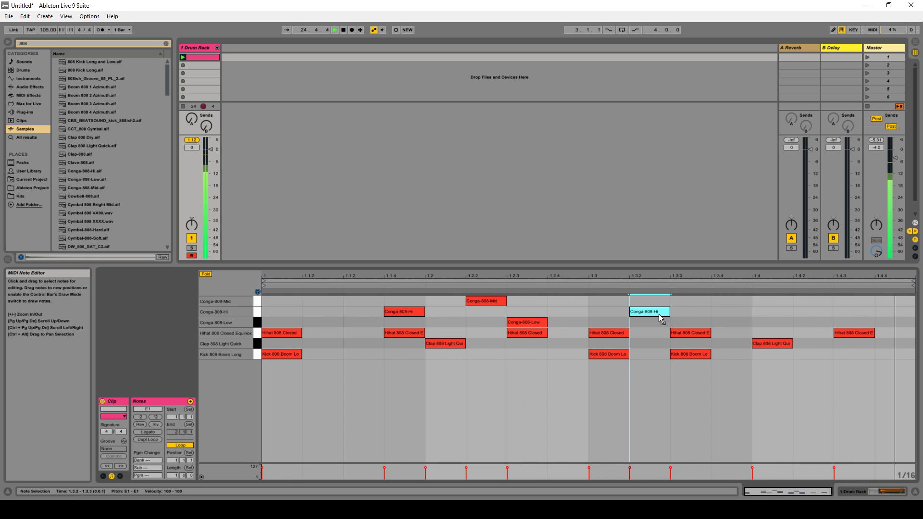
{"action": "double_click", "coordinate": [698, 312]}
{"action": "left_click_drag", "start_coordinate": [698, 312], "coordinate": [698, 323]}
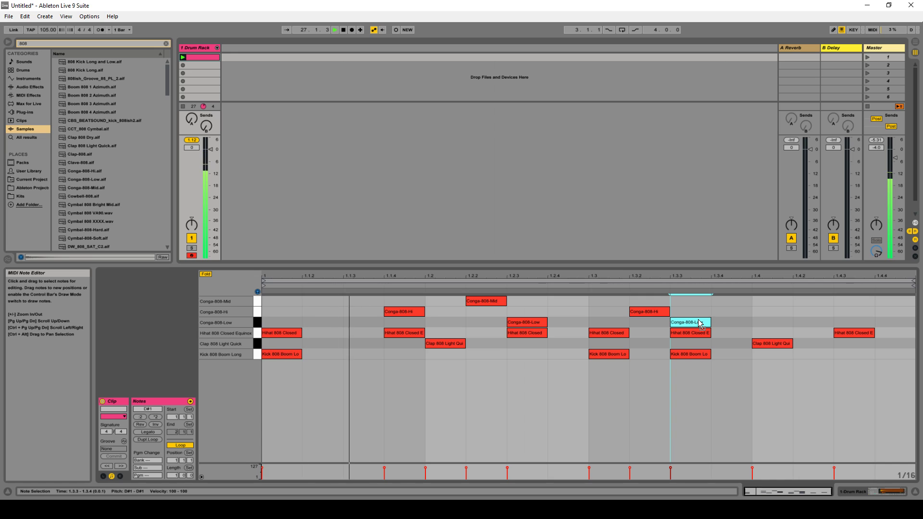
{"action": "double_click", "coordinate": [727, 302]}
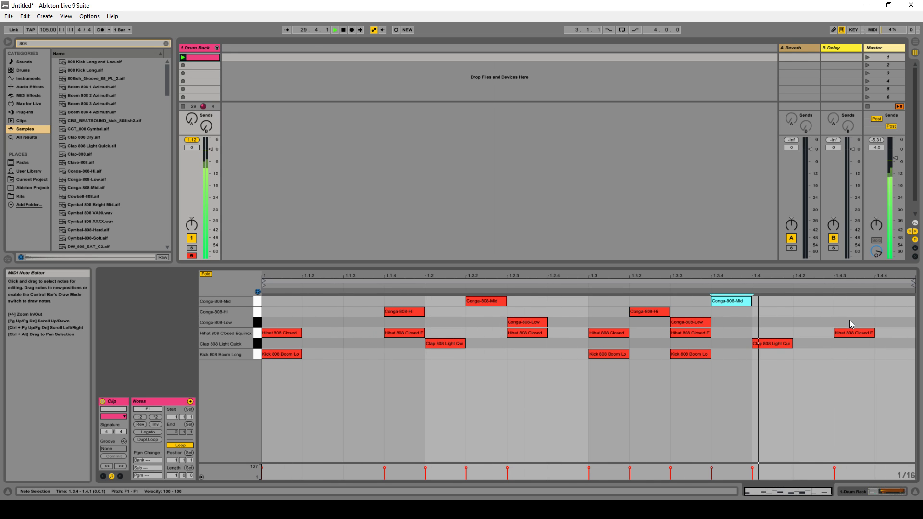
Finish the bar's conga pattern with a Conga-808-Mid note at 1.4.3 and a Conga-808-Hi note at 1.4.4
{"action": "double_click", "coordinate": [848, 300]}
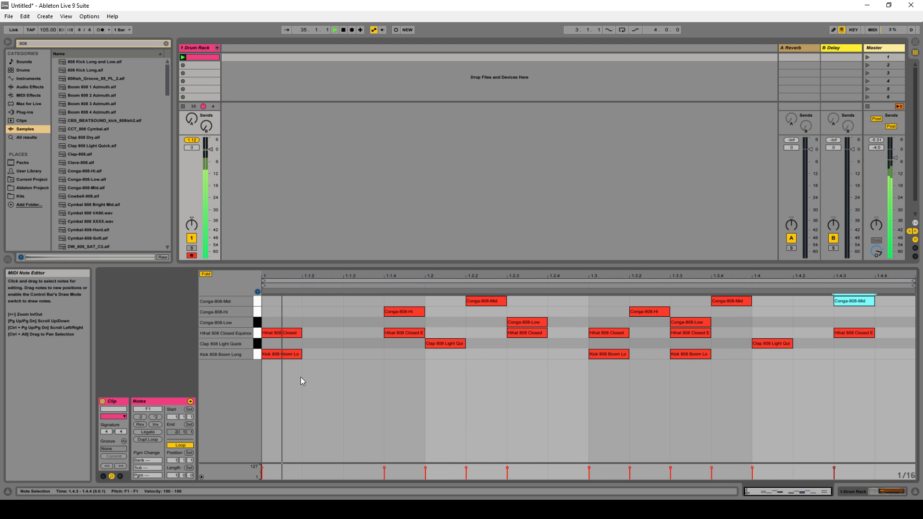
{"action": "double_click", "coordinate": [892, 332]}
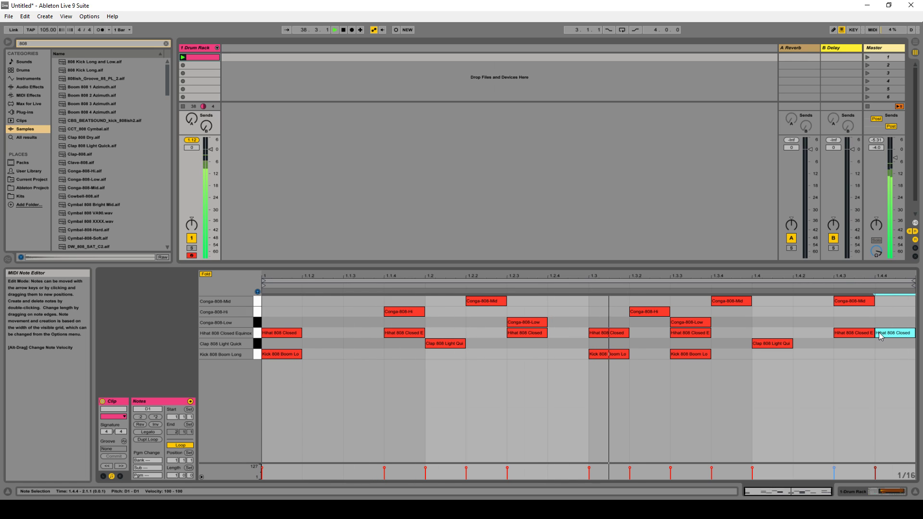
{"action": "key", "text": "Up"}
{"action": "key", "text": "Up"}
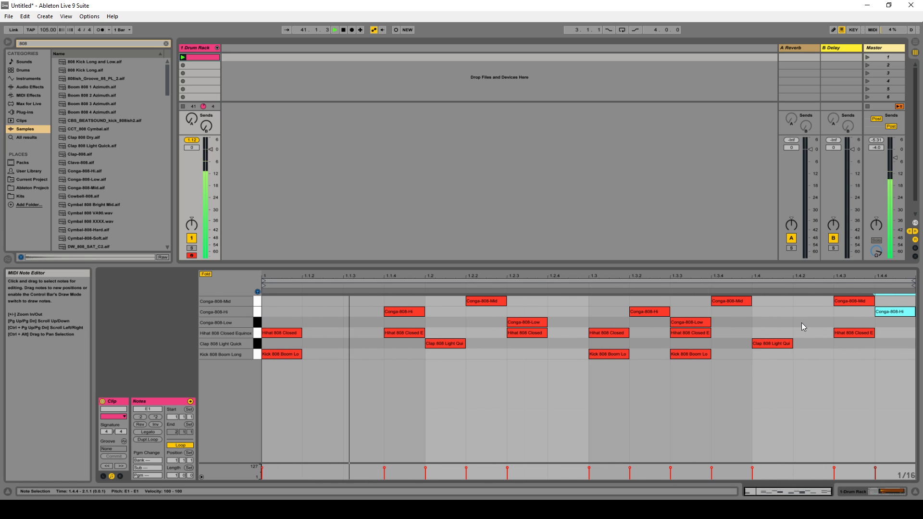
Show the Drum Rack's devices again, stop playback and reset the track's peak level indicator
{"action": "left_click", "coordinate": [853, 492]}
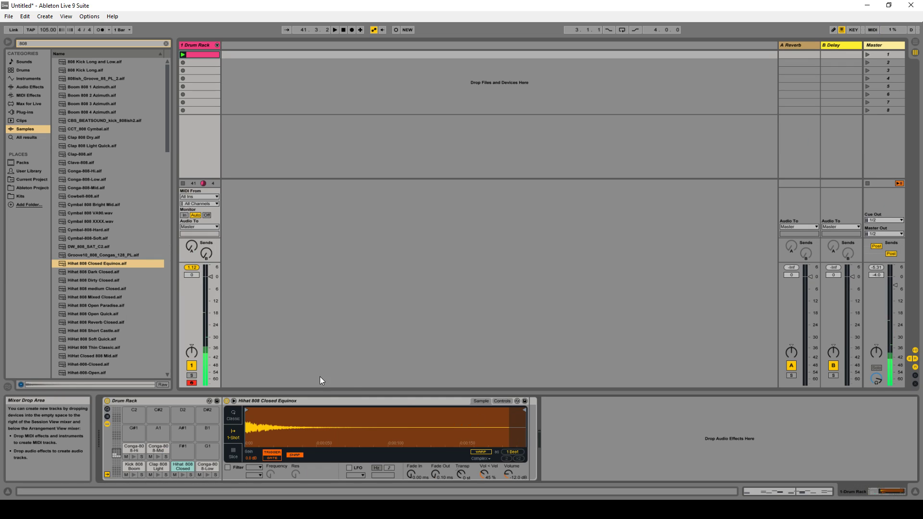
{"action": "left_click", "coordinate": [190, 267]}
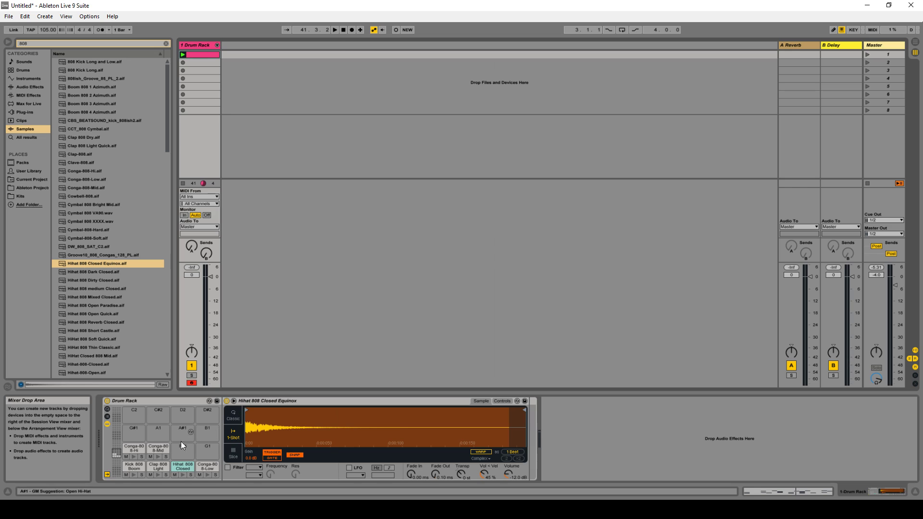
Check the samples on the Kick, Clap, Hihat, Conga-808-Low and Conga-808-Hi pads one after another
{"action": "left_click", "coordinate": [132, 466]}
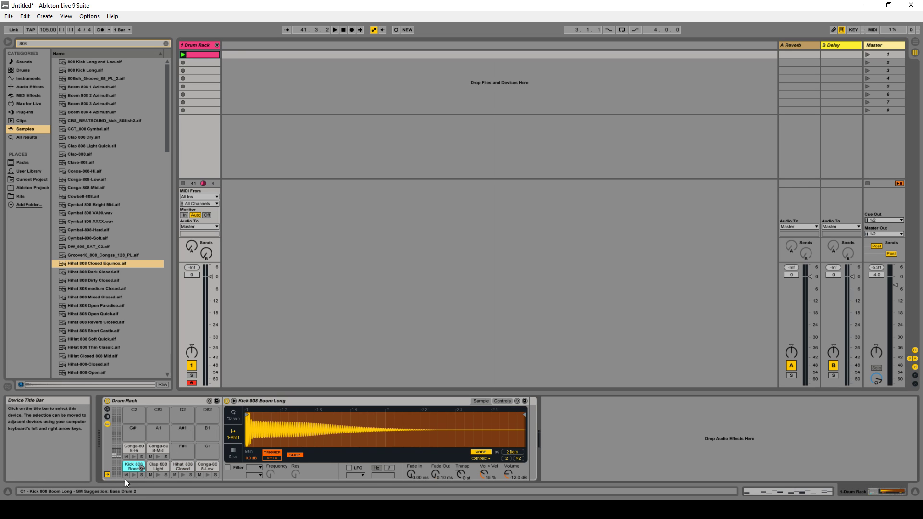
{"action": "left_click", "coordinate": [154, 468]}
{"action": "left_click", "coordinate": [183, 467]}
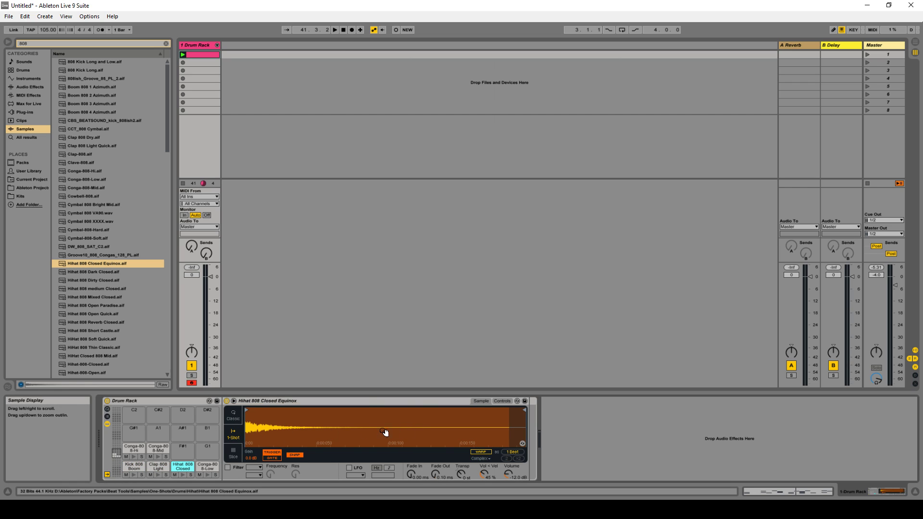
{"action": "left_click", "coordinate": [205, 466]}
{"action": "left_click", "coordinate": [133, 448]}
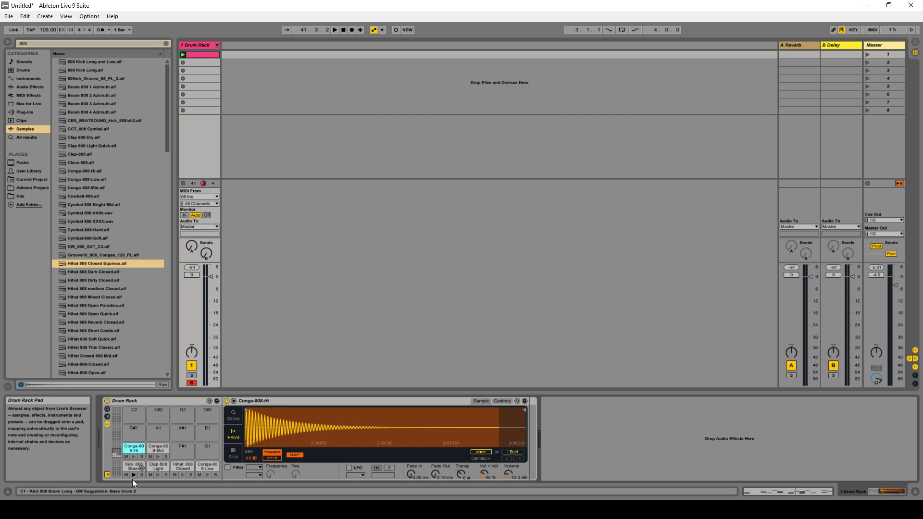
Audition the sounds of all six loaded pads, from the high and mid congas through kick, clap, hi-hat and low conga
{"action": "left_click", "coordinate": [132, 458]}
{"action": "left_click", "coordinate": [133, 457]}
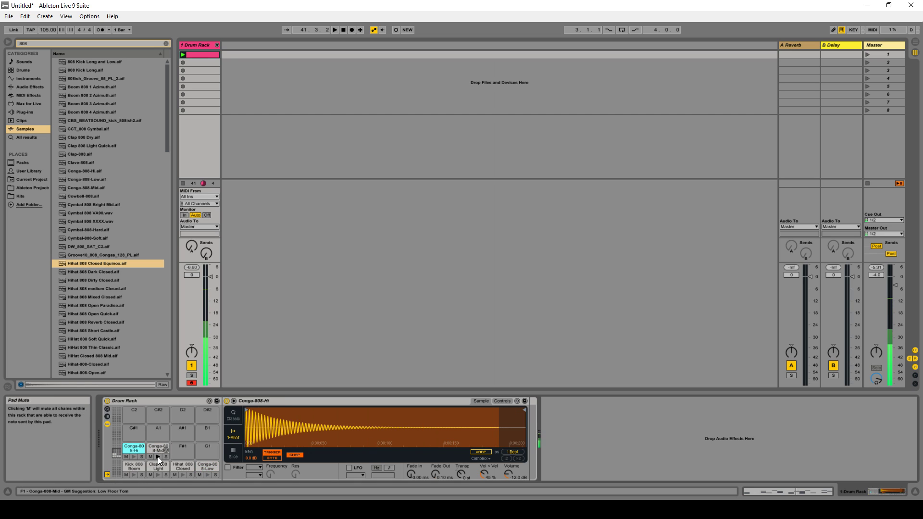
{"action": "left_click", "coordinate": [158, 458]}
{"action": "left_click", "coordinate": [134, 475]}
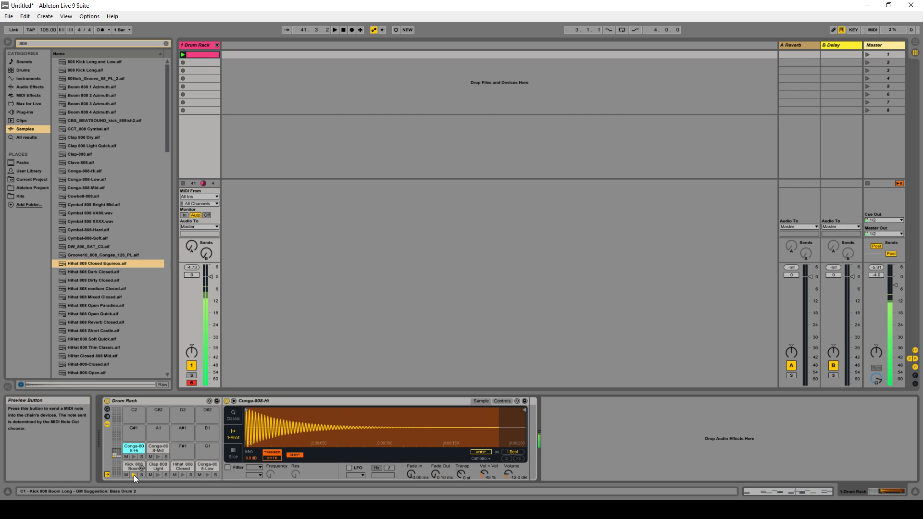
{"action": "left_click", "coordinate": [158, 474]}
{"action": "left_click", "coordinate": [182, 475]}
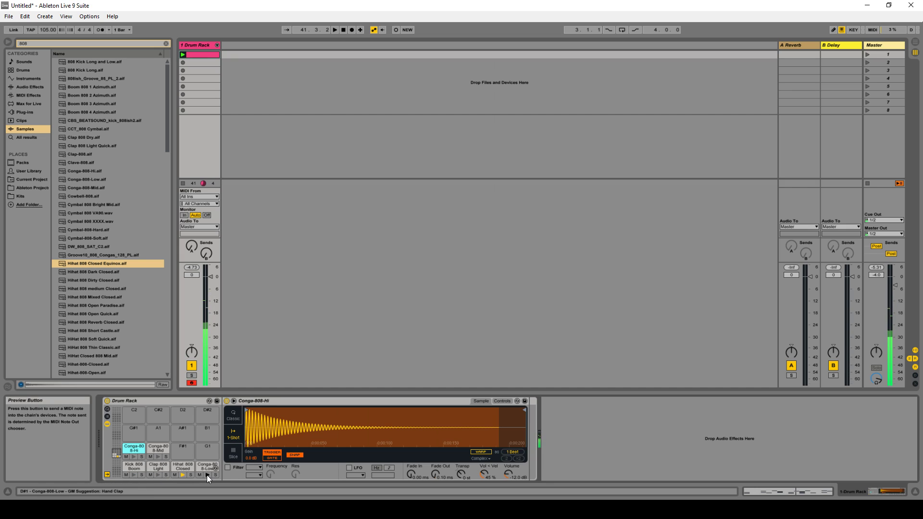
{"action": "left_click", "coordinate": [208, 475]}
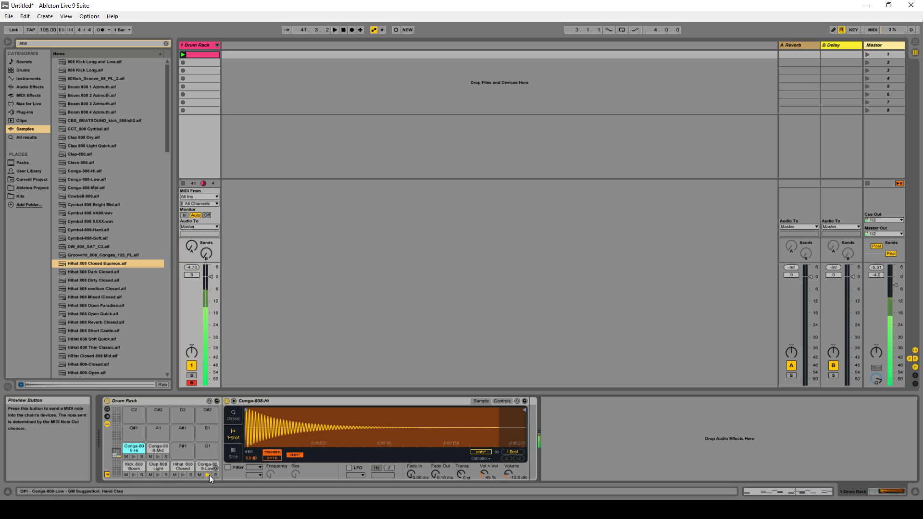
Select the Kick 808 Boom Long pad, play the beat briefly, and view the sample in Slice mode before returning to 1-Shot
{"action": "left_click", "coordinate": [130, 466]}
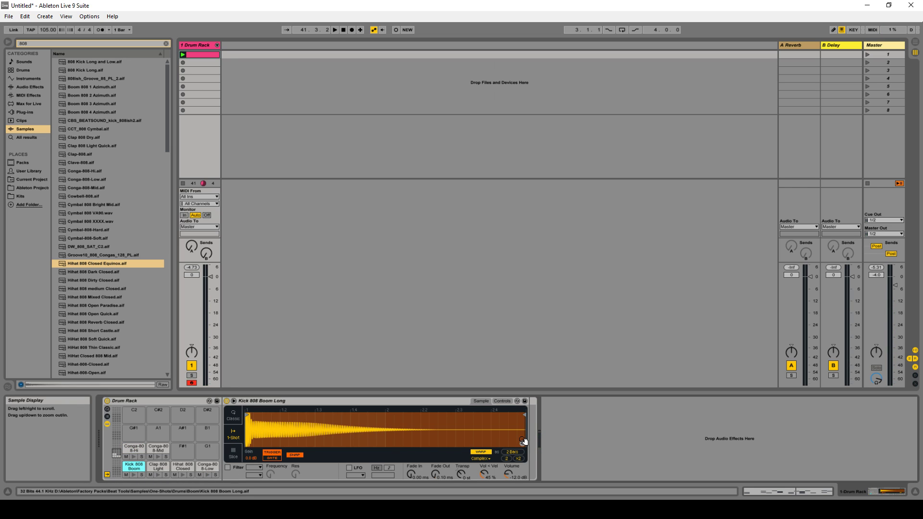
{"action": "key", "text": "space"}
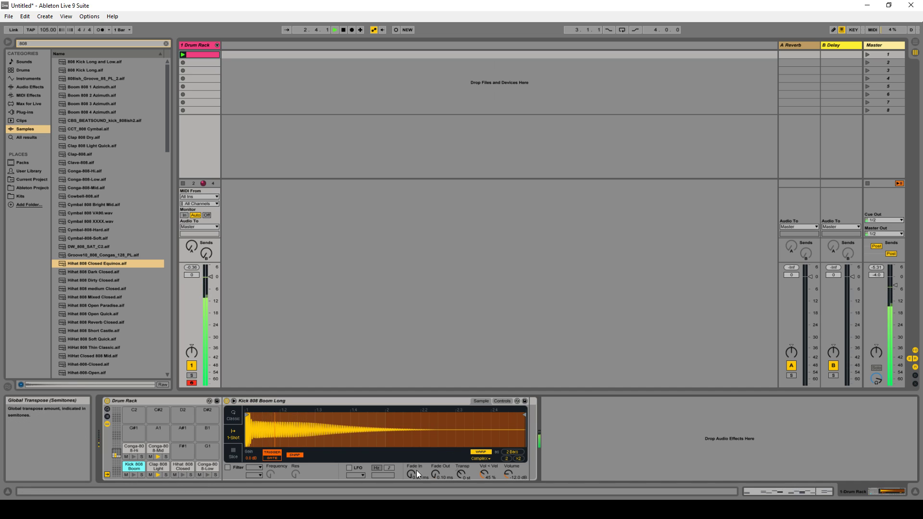
{"action": "key", "text": "space"}
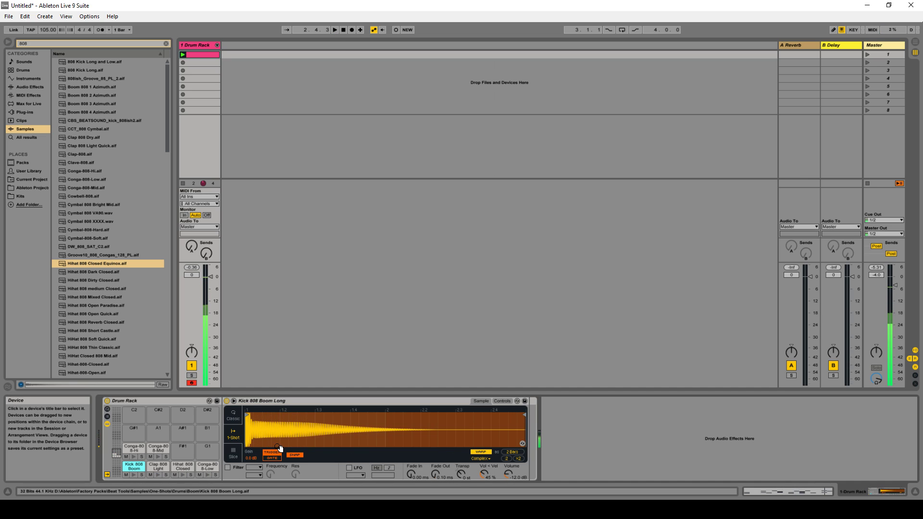
{"action": "left_click", "coordinate": [233, 453]}
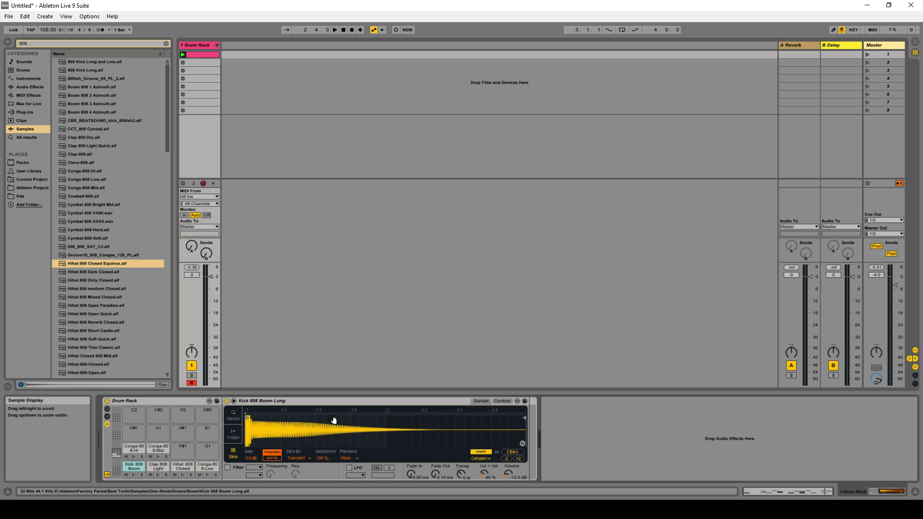
{"action": "left_click", "coordinate": [235, 431]}
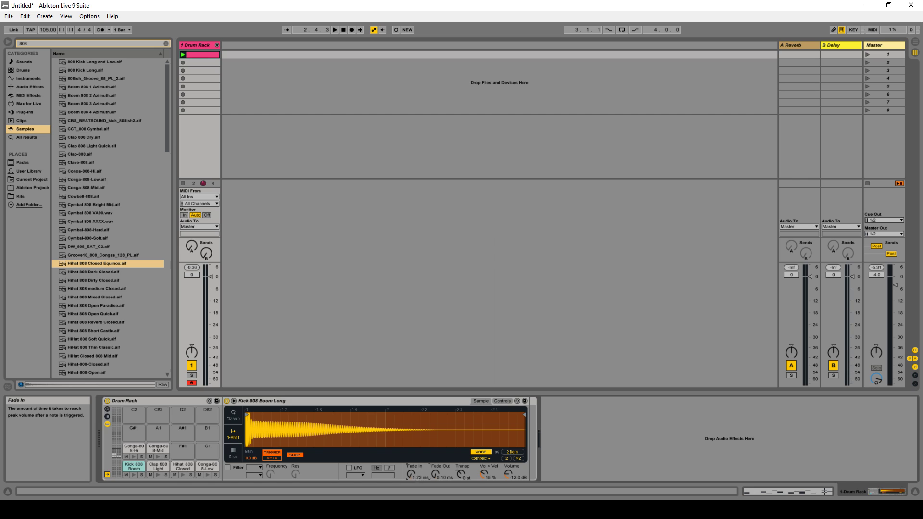
Try a longer fade-in on the kick, return it to 0 ms, and set the fade-out to 0 ms
{"action": "left_click_drag", "start_coordinate": [411, 474], "coordinate": [411, 447]}
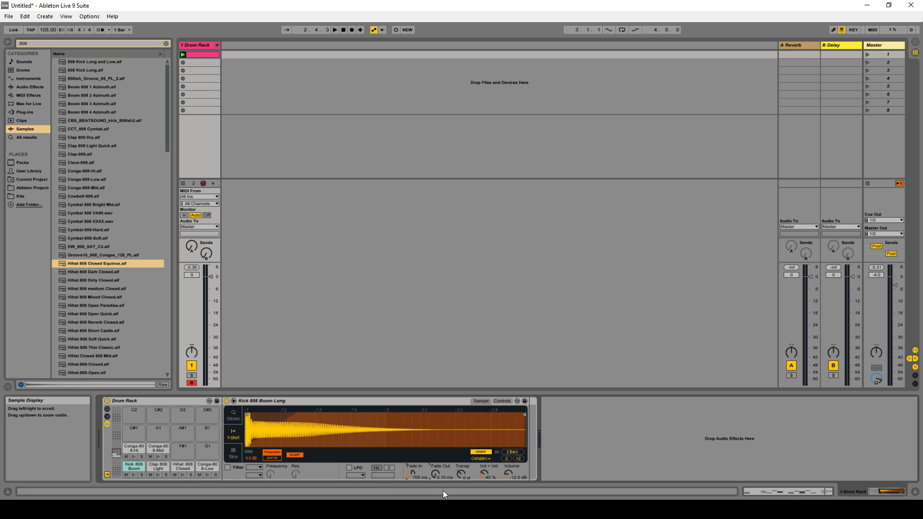
{"action": "left_click_drag", "start_coordinate": [411, 473], "coordinate": [411, 510]}
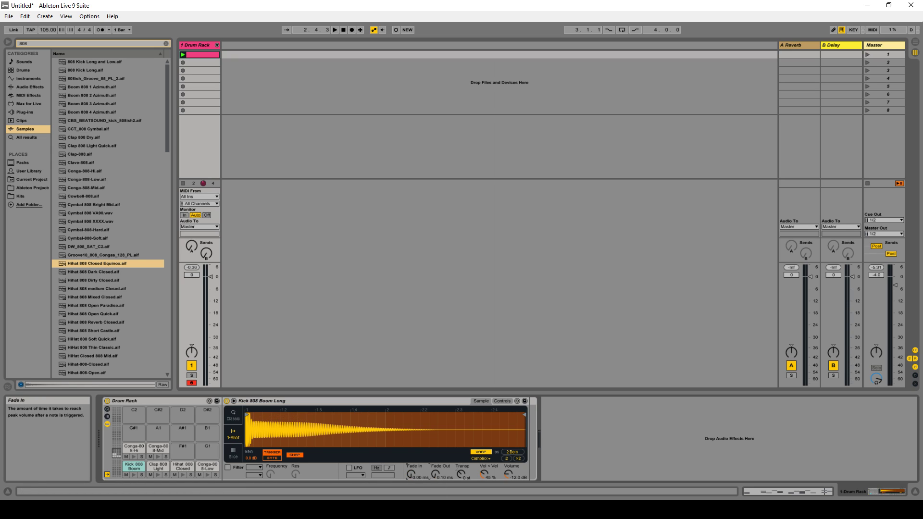
{"action": "left_click_drag", "start_coordinate": [434, 475], "coordinate": [434, 505]}
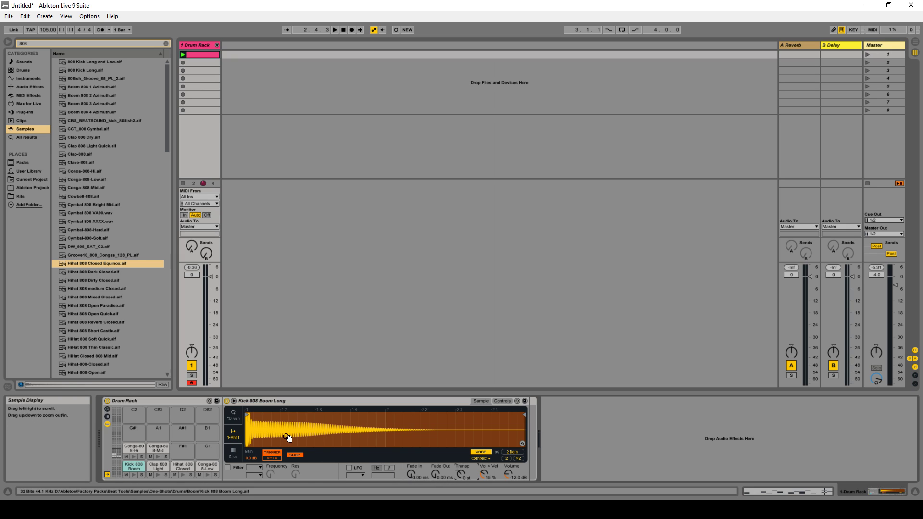
Switch the kick's Simpler to Classic mode and set its attack to 0 ms
{"action": "left_click", "coordinate": [234, 417]}
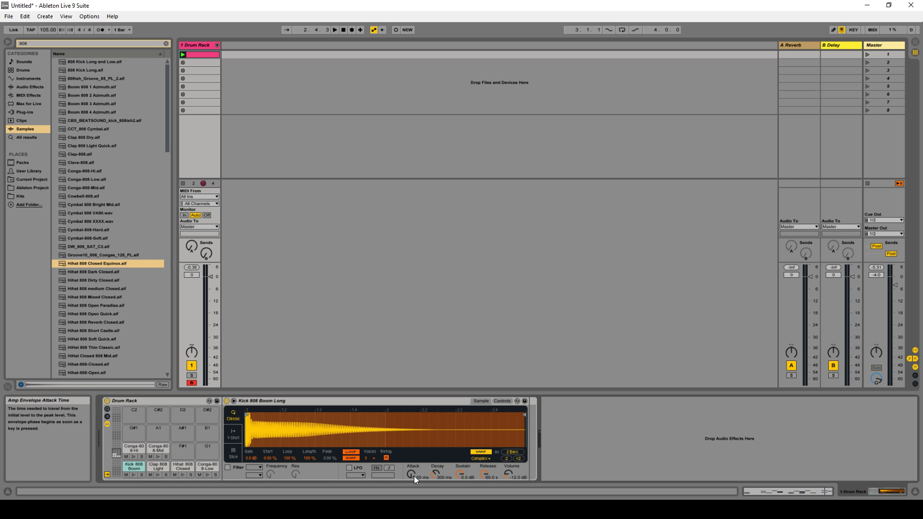
{"action": "mouse_move", "coordinate": [411, 474]}
{"action": "left_mouse_down"}
{"action": "mouse_move", "coordinate": [411, 466]}
{"action": "mouse_move", "coordinate": [411, 486]}
{"action": "left_mouse_up"}
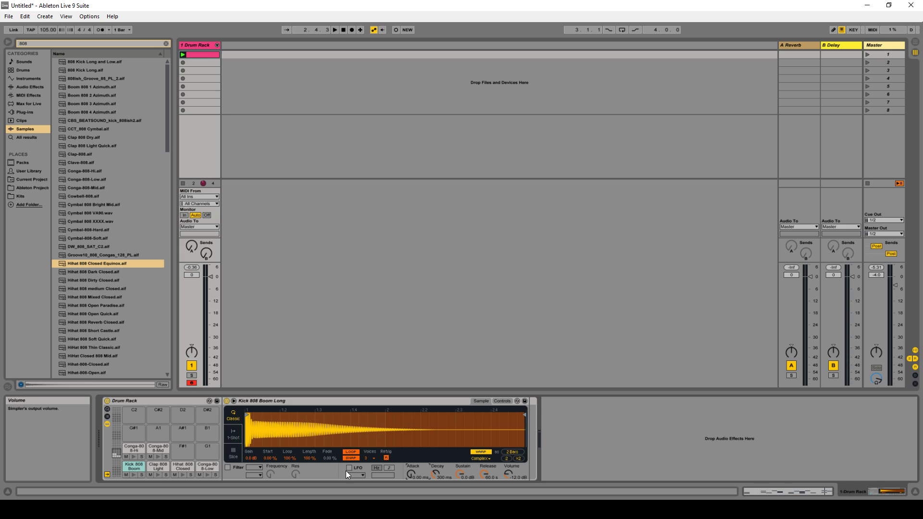
Turn on the kick's filter, look through the available filter types, and turn the filter off again
{"action": "left_click", "coordinate": [228, 468]}
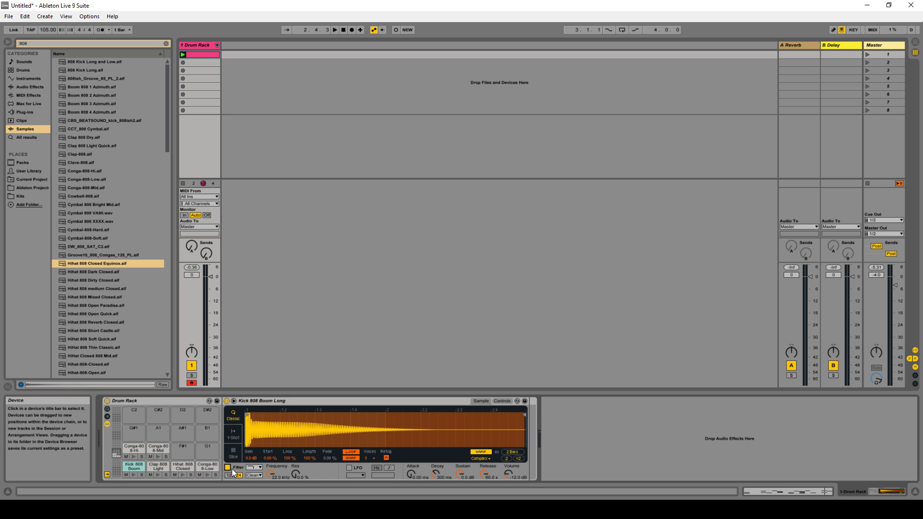
{"action": "left_click", "coordinate": [258, 469]}
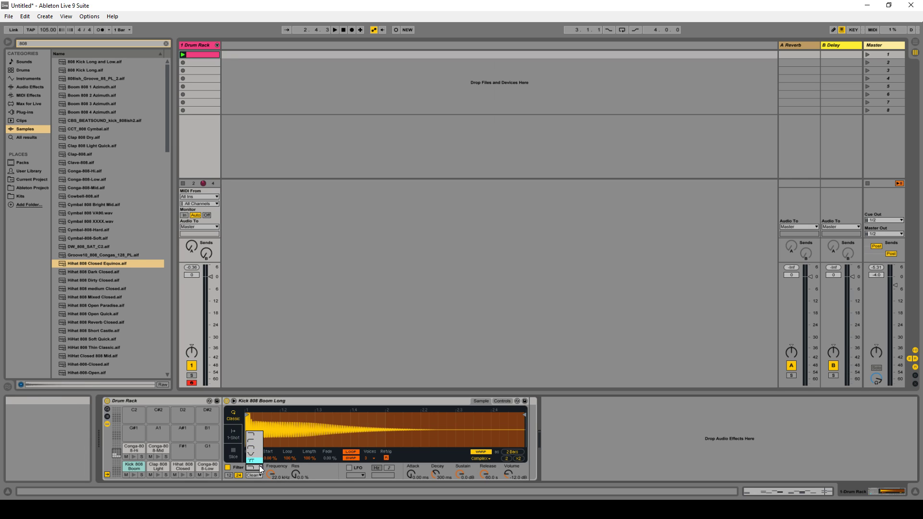
{"action": "left_click", "coordinate": [259, 467]}
{"action": "left_click", "coordinate": [228, 468]}
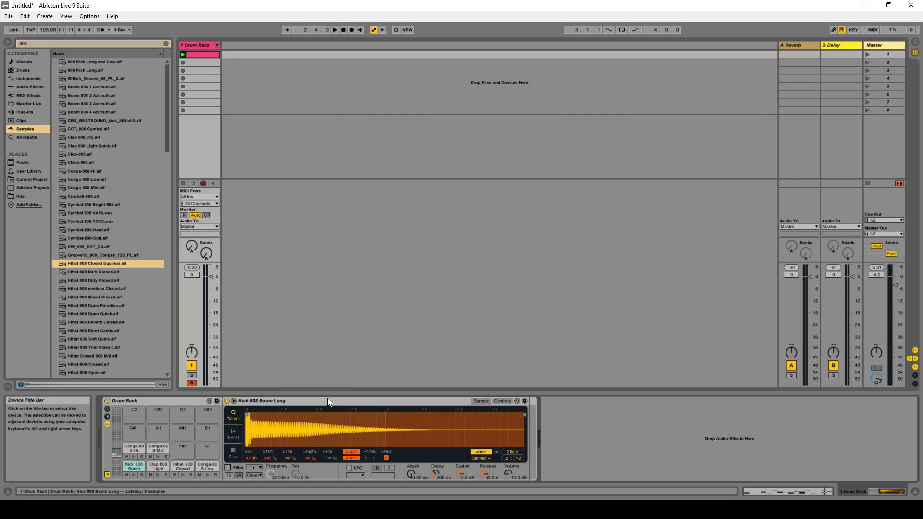
Play the beat and shorten the kick's release, trying several lengths before settling on about 1 s
{"action": "key", "text": "space"}
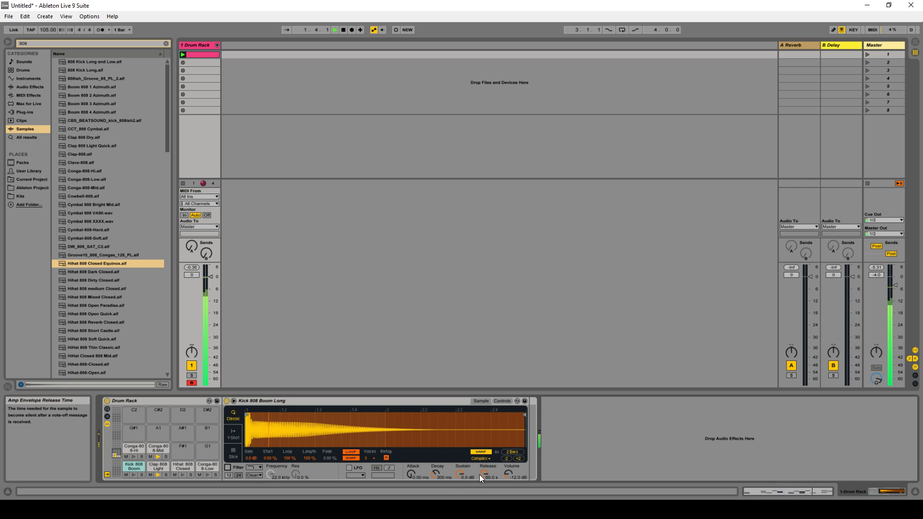
{"action": "mouse_move", "coordinate": [482, 472]}
{"action": "left_mouse_down"}
{"action": "mouse_move", "coordinate": [481, 500]}
{"action": "mouse_move", "coordinate": [481, 472]}
{"action": "left_mouse_up"}
{"action": "left_click_drag", "start_coordinate": [483, 474], "coordinate": [483, 447]}
{"action": "left_click_drag", "start_coordinate": [483, 473], "coordinate": [483, 496]}
{"action": "mouse_move", "coordinate": [483, 474]}
{"action": "left_mouse_down"}
{"action": "mouse_move", "coordinate": [483, 448]}
{"action": "mouse_move", "coordinate": [483, 485]}
{"action": "left_mouse_up"}
{"action": "left_click_drag", "start_coordinate": [483, 475], "coordinate": [483, 470]}
{"action": "left_click_drag", "start_coordinate": [484, 474], "coordinate": [485, 471]}
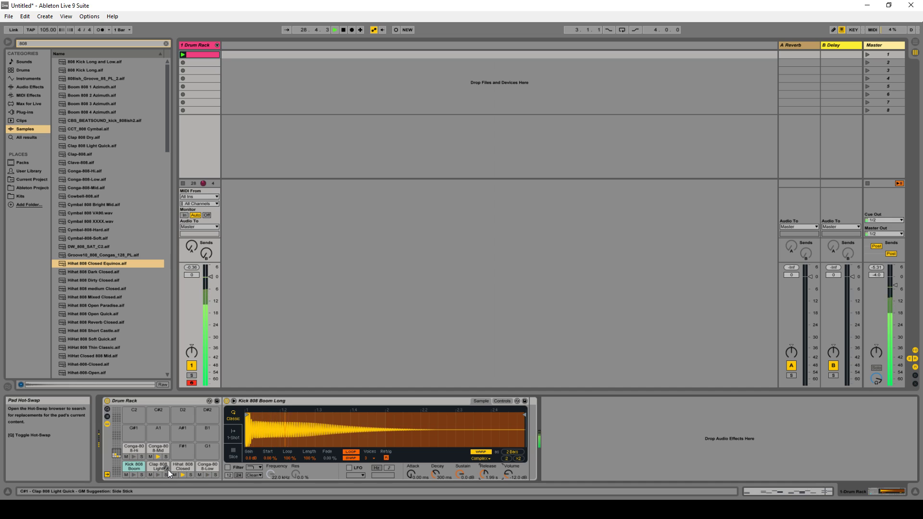
Select the Hihat 808 Closed pad and, after trying other pitches, transpose its sample by +1 semitone
{"action": "left_click", "coordinate": [181, 467]}
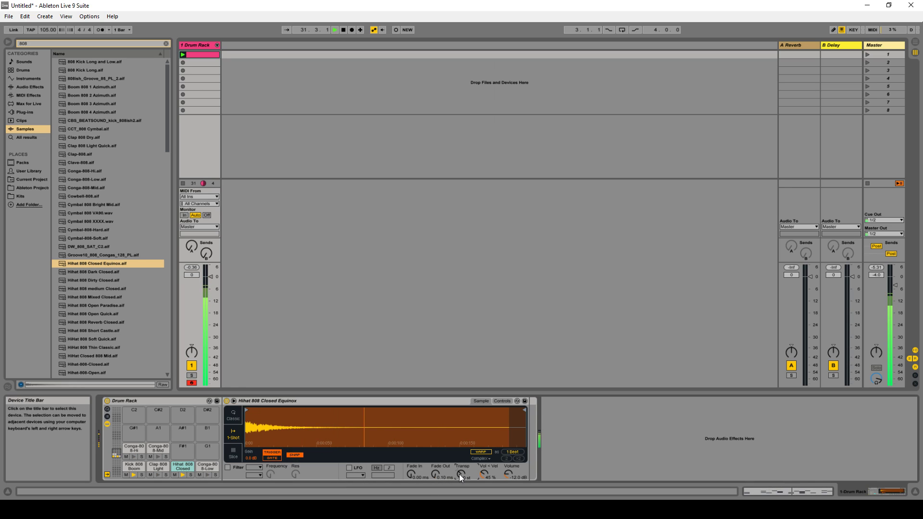
{"action": "mouse_move", "coordinate": [460, 475]}
{"action": "left_mouse_down"}
{"action": "mouse_move", "coordinate": [460, 505]}
{"action": "mouse_move", "coordinate": [460, 445]}
{"action": "mouse_move", "coordinate": [458, 495]}
{"action": "mouse_move", "coordinate": [457, 485]}
{"action": "left_mouse_up"}
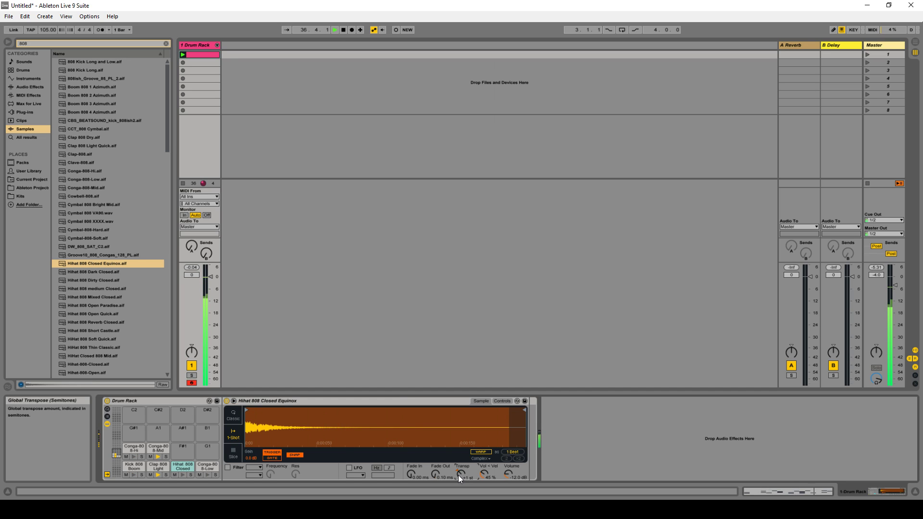
{"action": "mouse_move", "coordinate": [459, 477]}
{"action": "left_mouse_down"}
{"action": "mouse_move", "coordinate": [460, 487]}
{"action": "mouse_move", "coordinate": [461, 472]}
{"action": "left_mouse_up"}
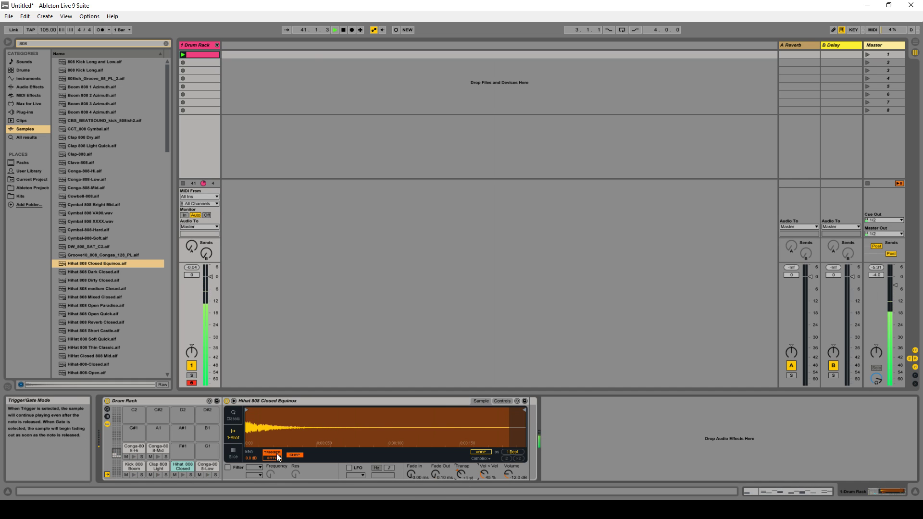
Switch the hi-hat's Simpler to Classic mode and bring its attack down to 0.20 ms
{"action": "left_click", "coordinate": [233, 417]}
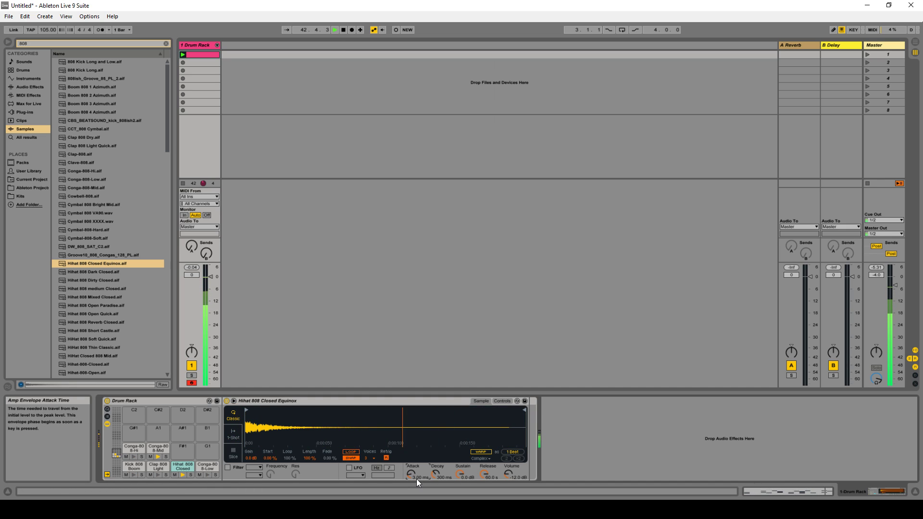
{"action": "left_click_drag", "start_coordinate": [417, 479], "coordinate": [416, 467]}
{"action": "type", "text": "0"}
{"action": "key", "text": "Return"}
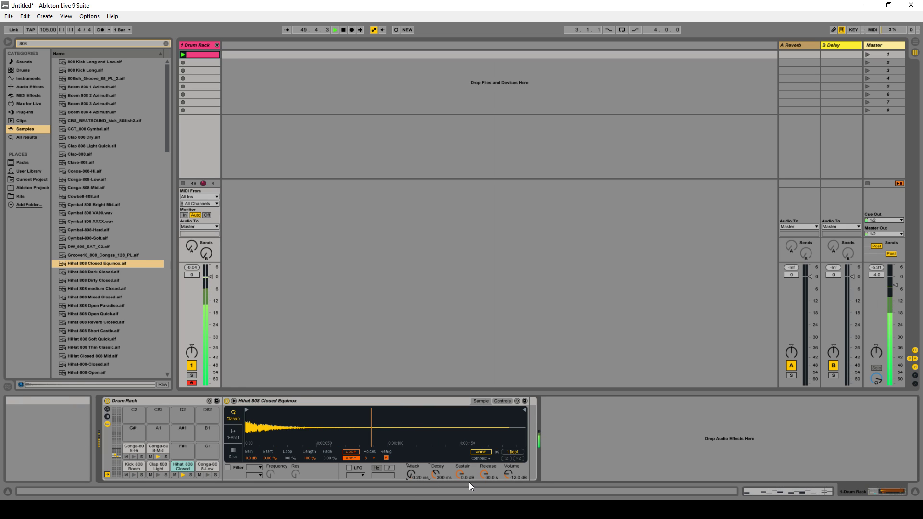
Shorten the hi-hat's release to 102 ms and return the parameter to its default of 50 ms
{"action": "left_click_drag", "start_coordinate": [479, 477], "coordinate": [479, 512]}
{"action": "left_click_drag", "start_coordinate": [484, 474], "coordinate": [484, 477]}
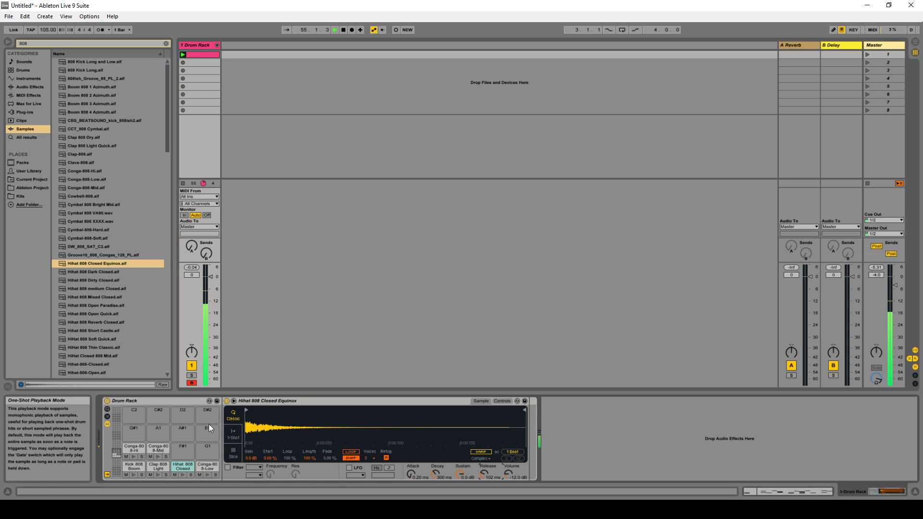
{"action": "right_click", "coordinate": [485, 475]}
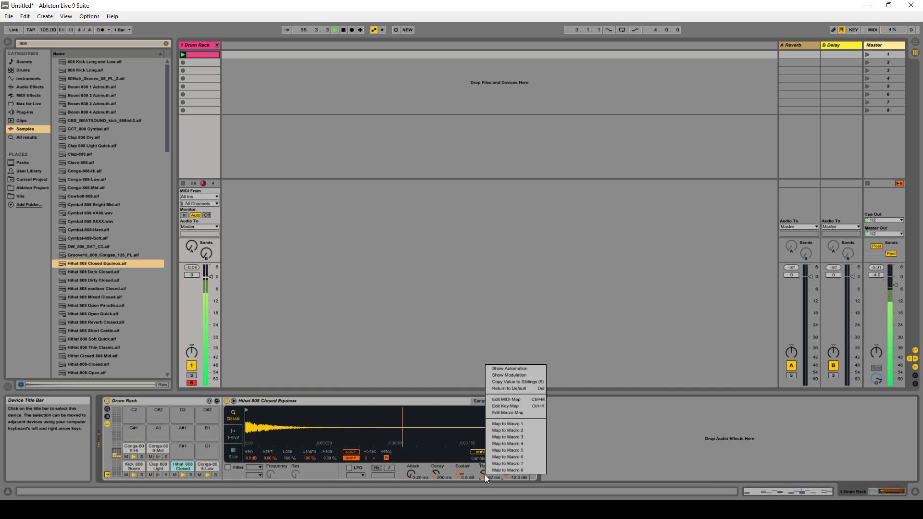
{"action": "left_click", "coordinate": [500, 390]}
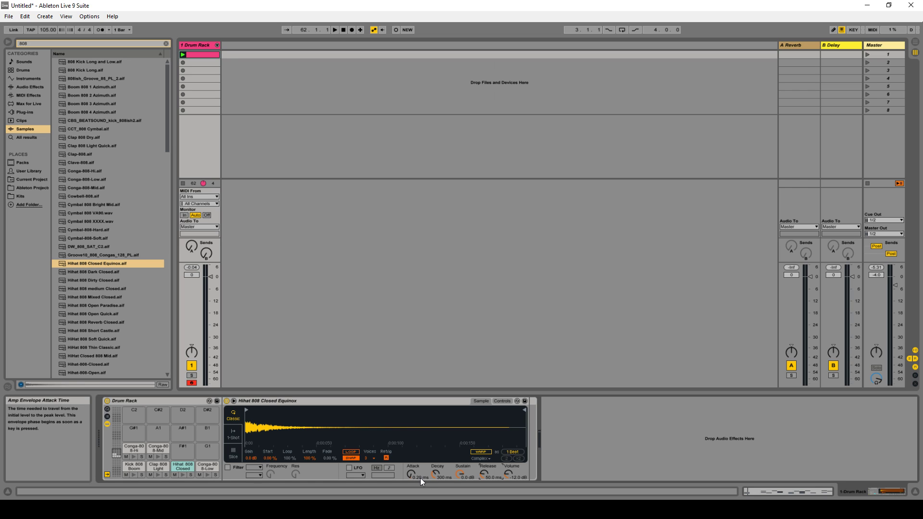
Examine the hi-hat Simpler's filter, LFO and pitch envelope controls, and return to its sample view
{"action": "left_click", "coordinate": [500, 401]}
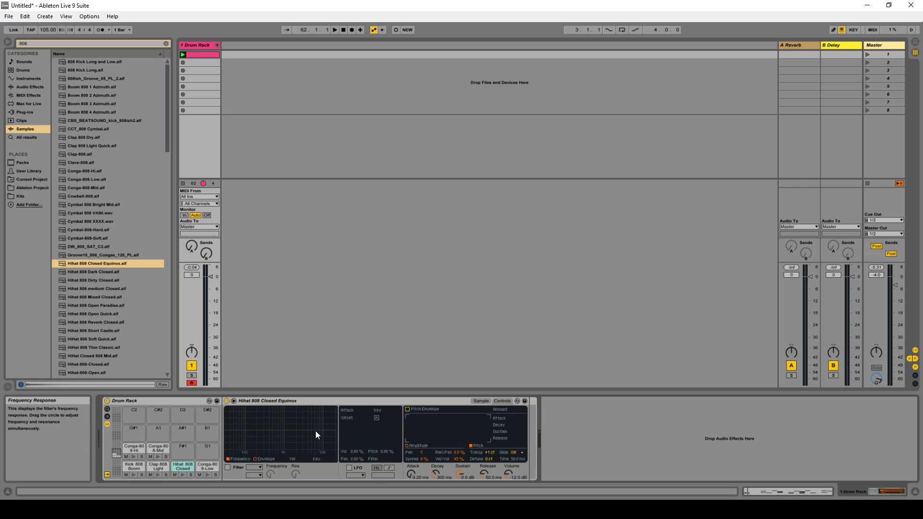
{"action": "left_click", "coordinate": [480, 402]}
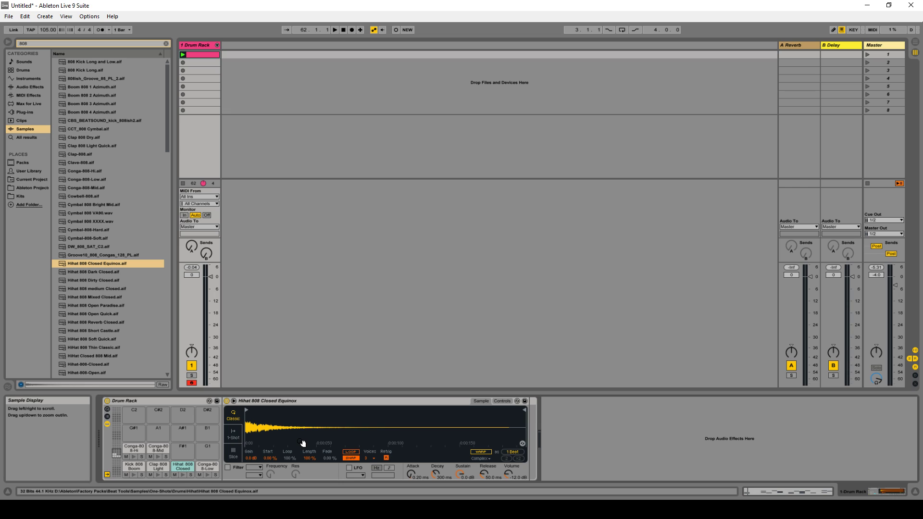
View the Drum Rack's chain list, hide it again, and show the rack's macro controls
{"action": "left_click", "coordinate": [106, 416]}
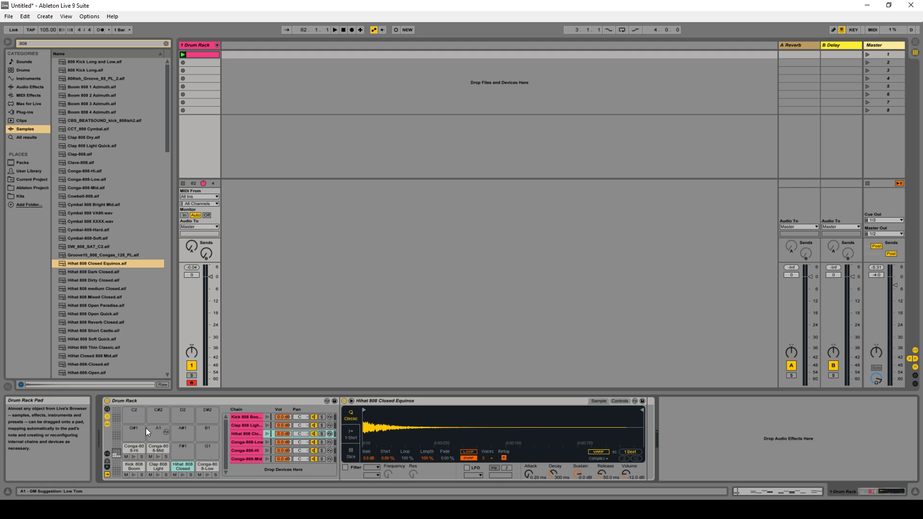
{"action": "left_click", "coordinate": [106, 417]}
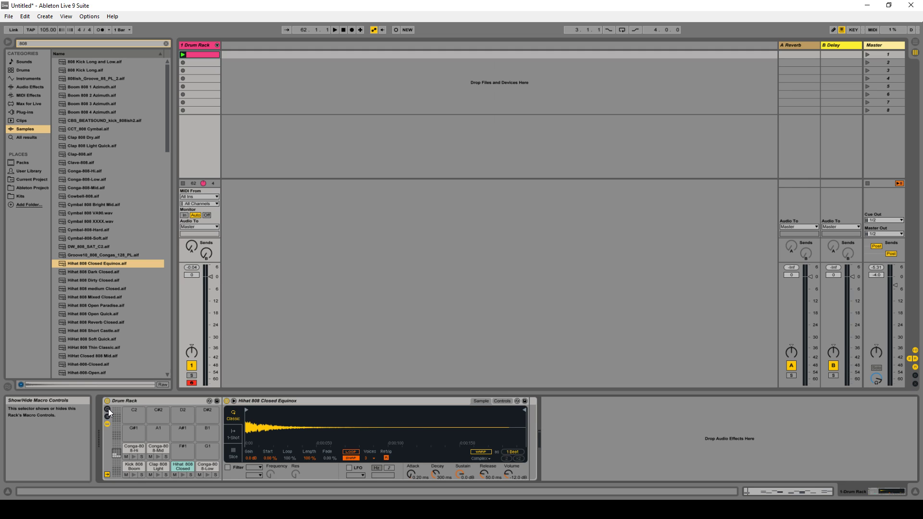
{"action": "left_click", "coordinate": [108, 409]}
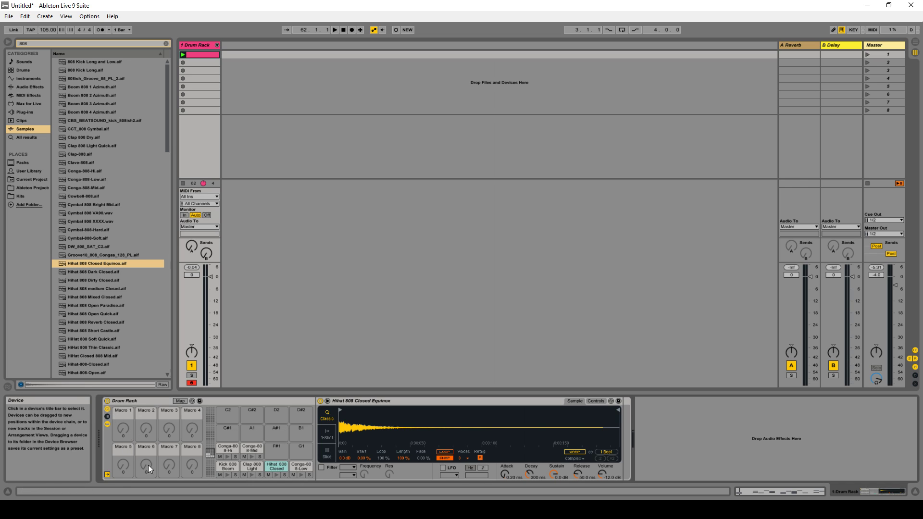
Hide the Drum Rack's macro controls and play the beat briefly
{"action": "left_click", "coordinate": [107, 410]}
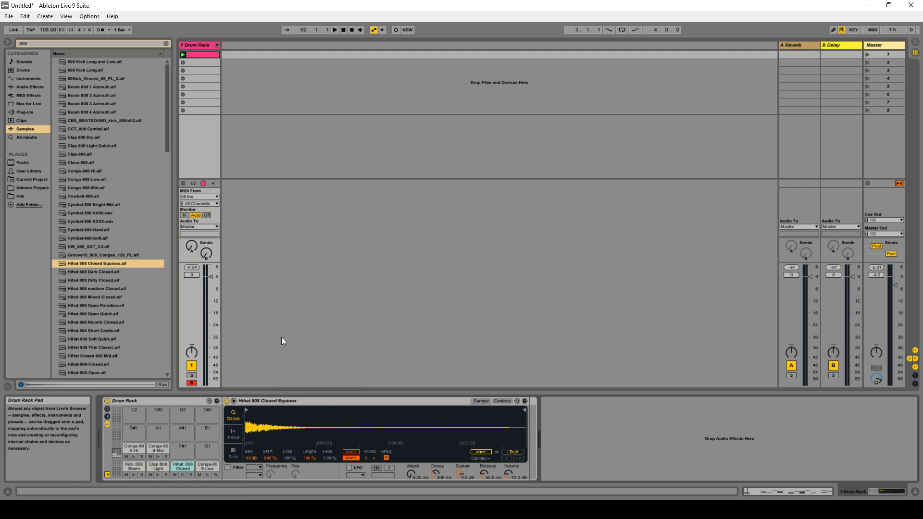
{"action": "key", "text": "space"}
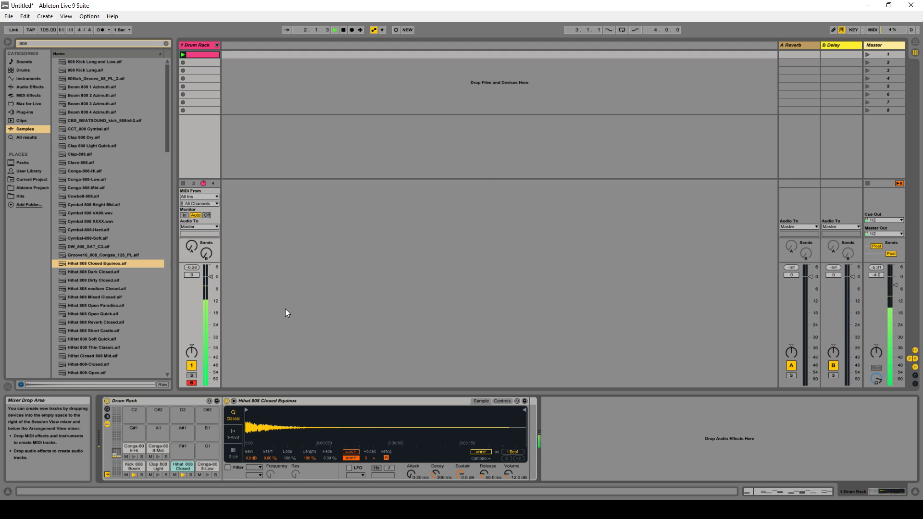
{"action": "key", "text": "space"}
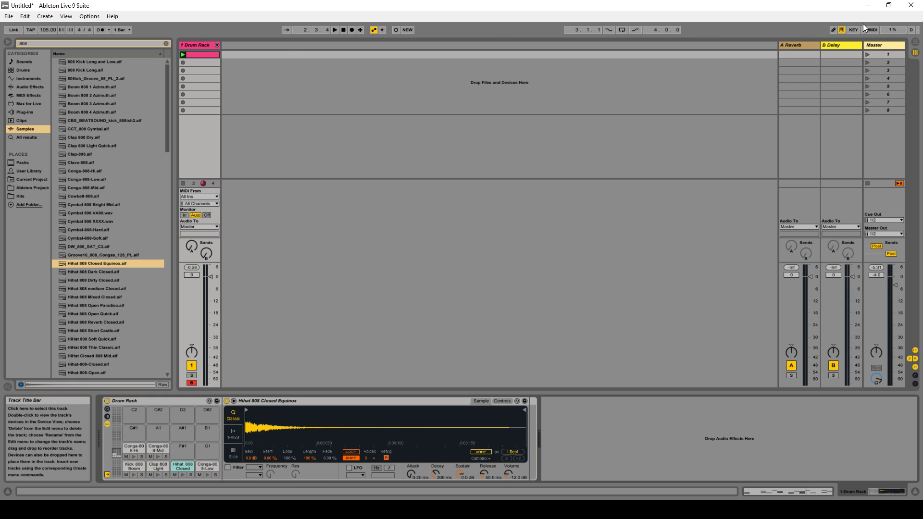
Copy the drum clip from Session View to bar 17 of the Drum Rack track in the Arrangement, and switch playback back to the Arrangement
{"action": "left_click", "coordinate": [915, 42]}
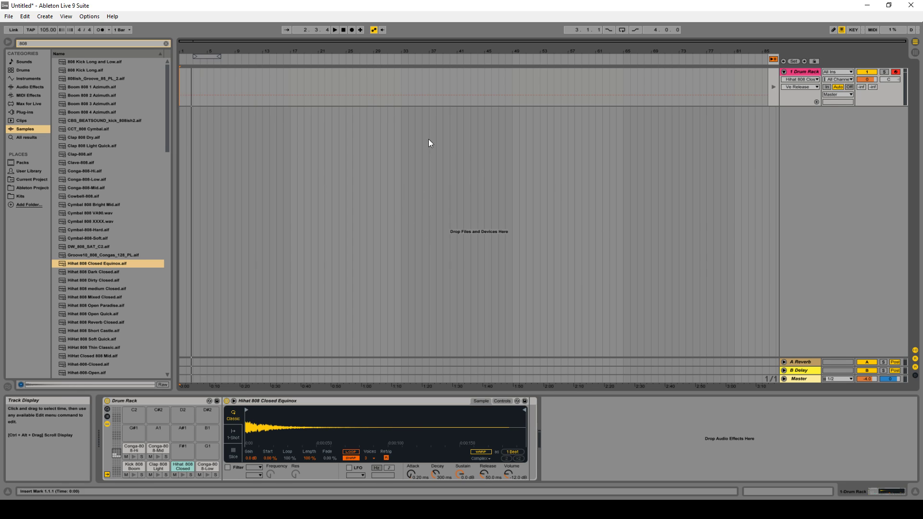
{"action": "left_click", "coordinate": [915, 52]}
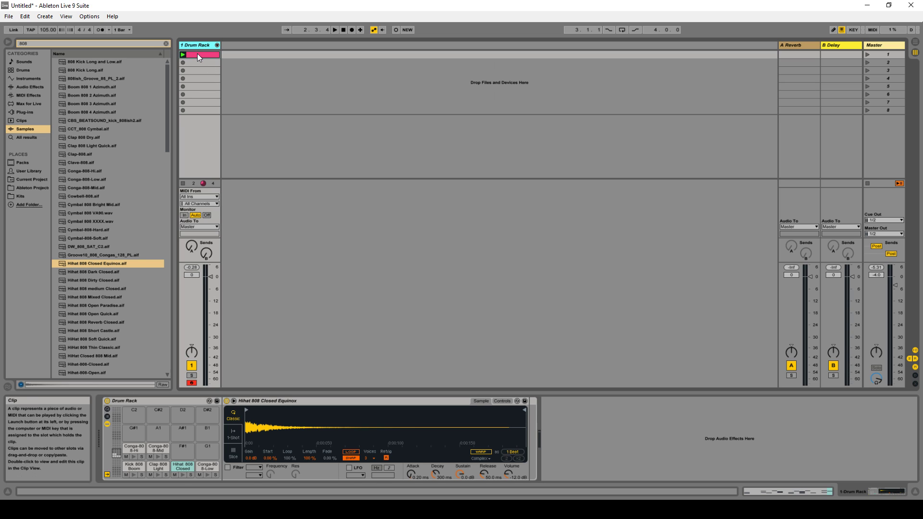
{"action": "left_click", "coordinate": [197, 54]}
{"action": "left_click_drag", "start_coordinate": [201, 54], "coordinate": [292, 85]}
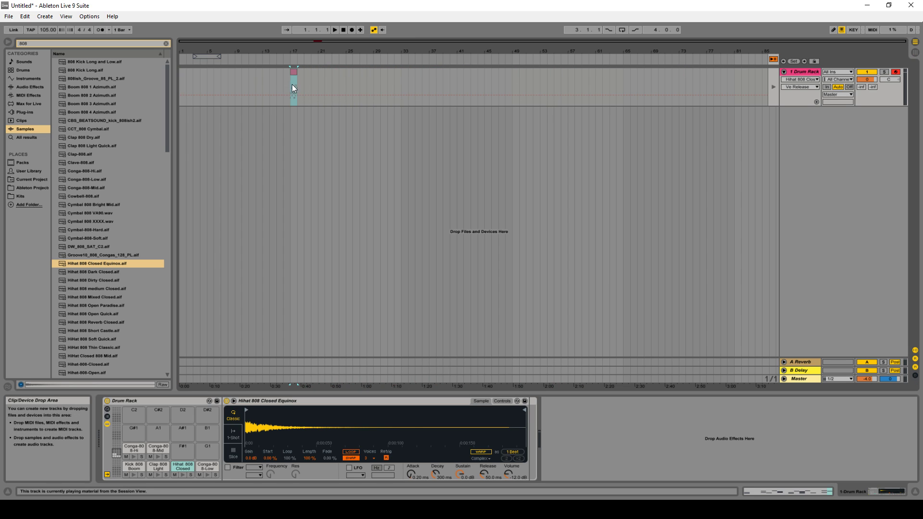
{"action": "left_click", "coordinate": [773, 59]}
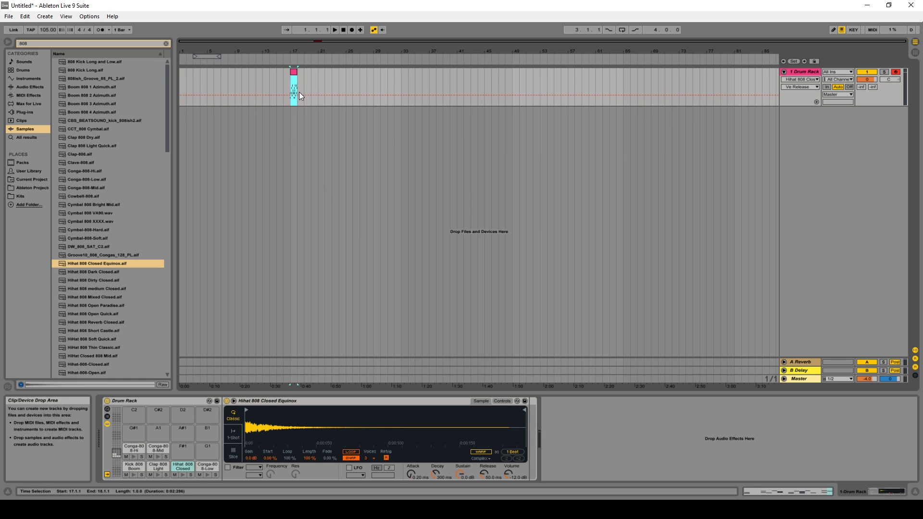
View the copied clip up close at bar 17 in the Arrangement, return to Session View and launch the session clip
{"action": "key", "text": "Tab"}
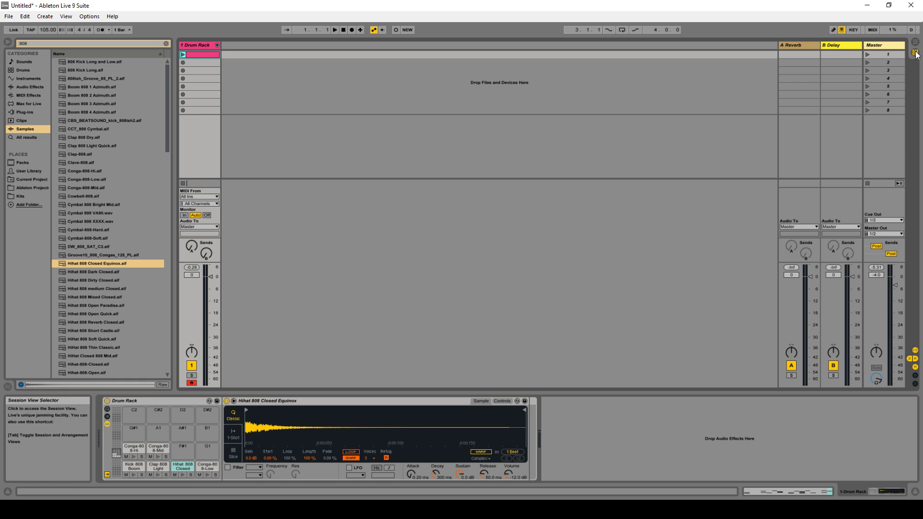
{"action": "key", "text": "Tab"}
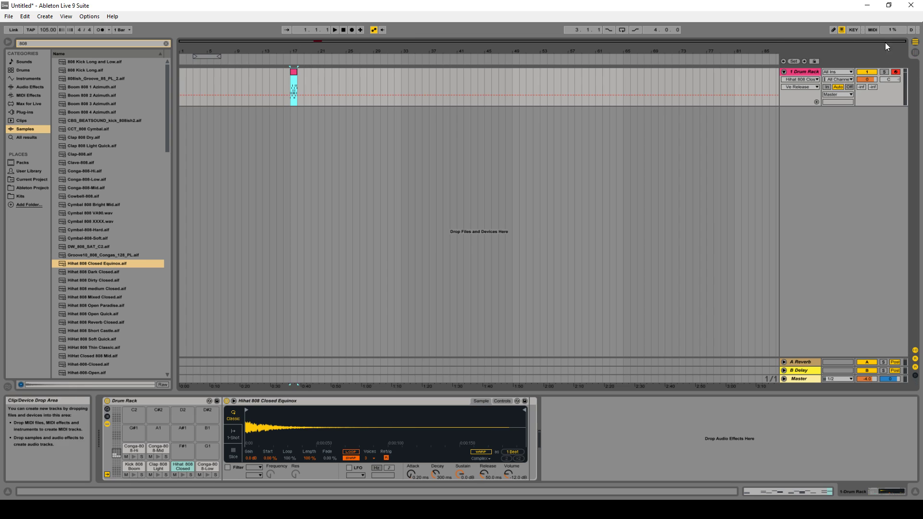
{"action": "left_click_drag", "start_coordinate": [290, 52], "coordinate": [298, 89]}
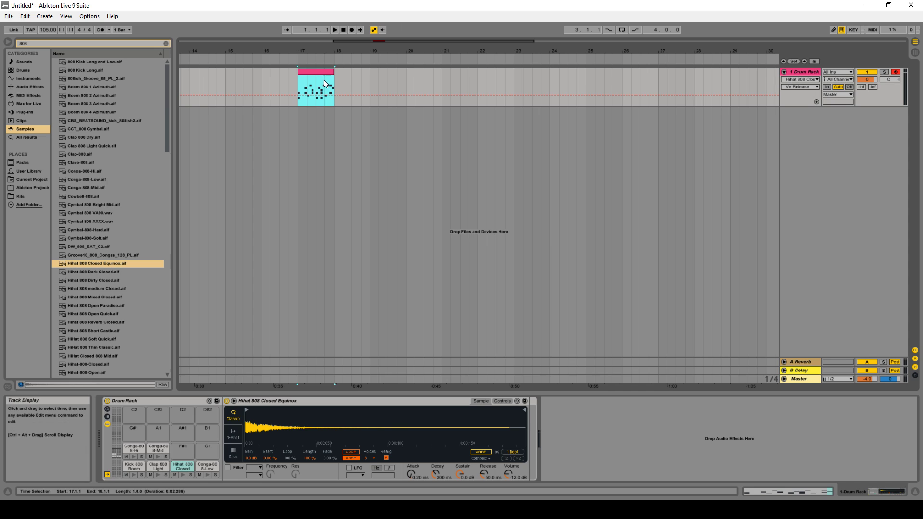
{"action": "left_click", "coordinate": [916, 53]}
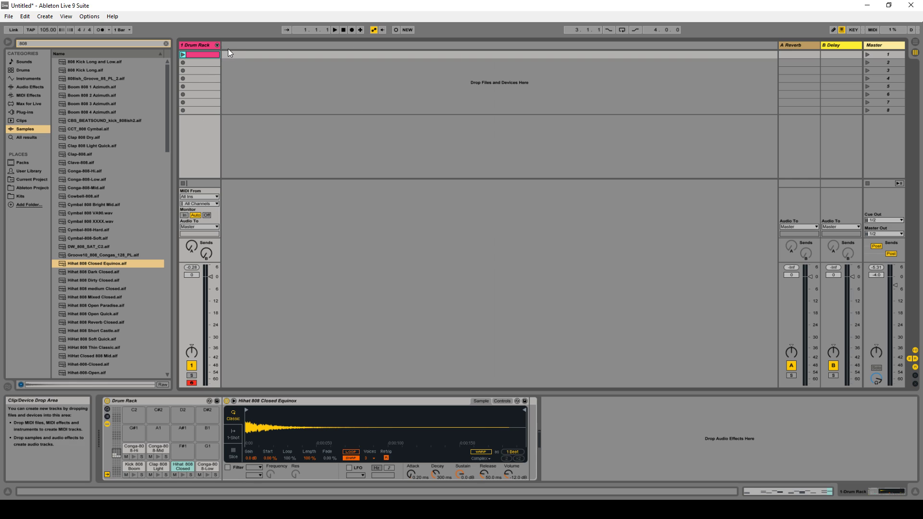
{"action": "left_click", "coordinate": [183, 55]}
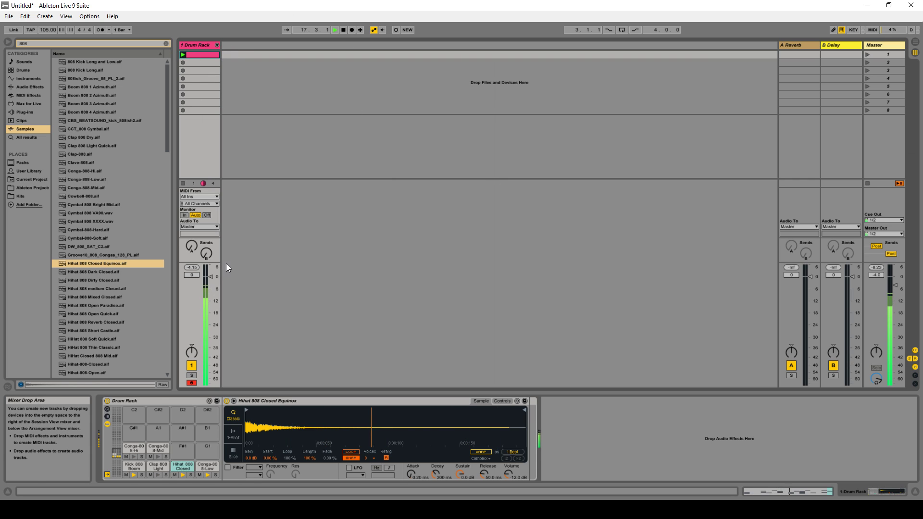
Clear the browser search and unfold the Drum Rack track into its separate chains
{"action": "left_click", "coordinate": [167, 43]}
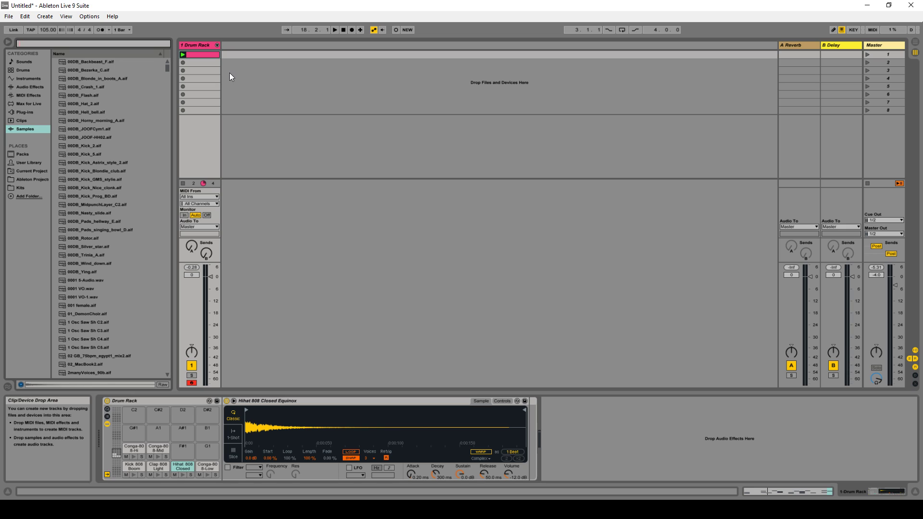
{"action": "left_click", "coordinate": [218, 46]}
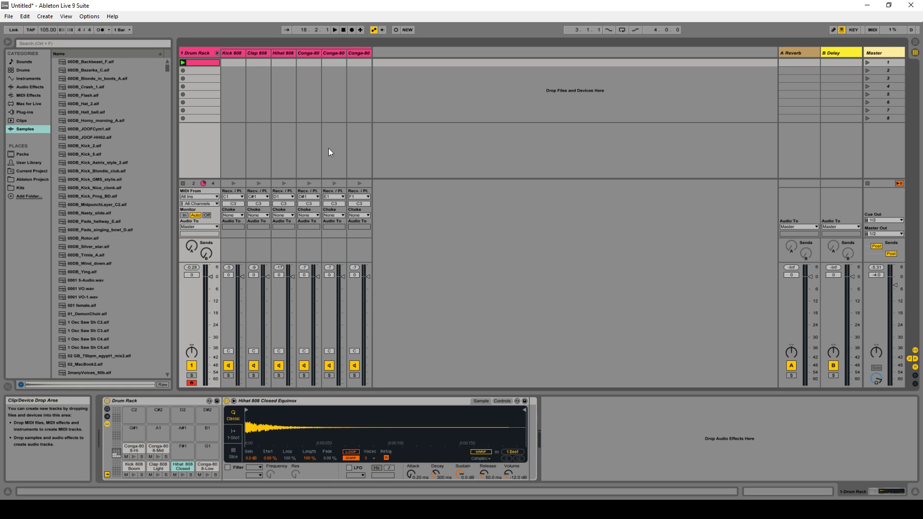
View the devices on the kick, clap, hi-hat and low conga chains one after another
{"action": "left_click", "coordinate": [234, 52]}
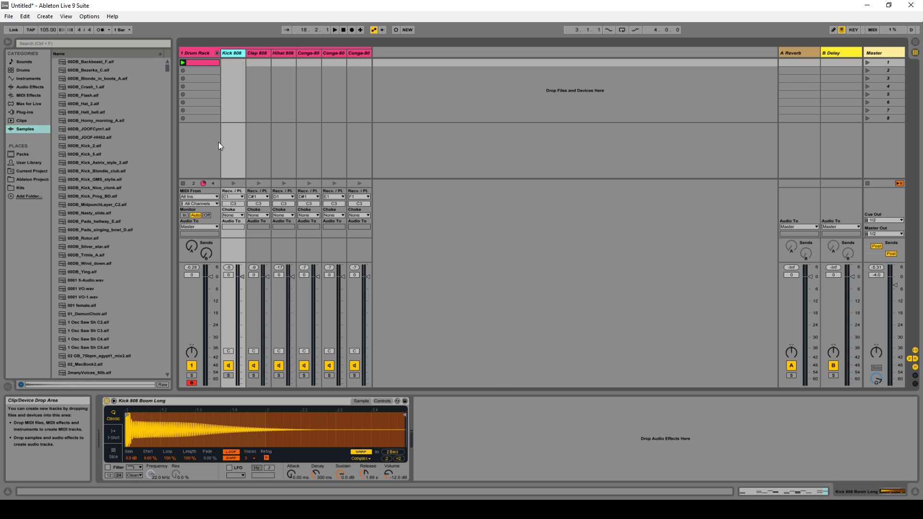
{"action": "left_click", "coordinate": [245, 132]}
{"action": "left_click", "coordinate": [232, 54]}
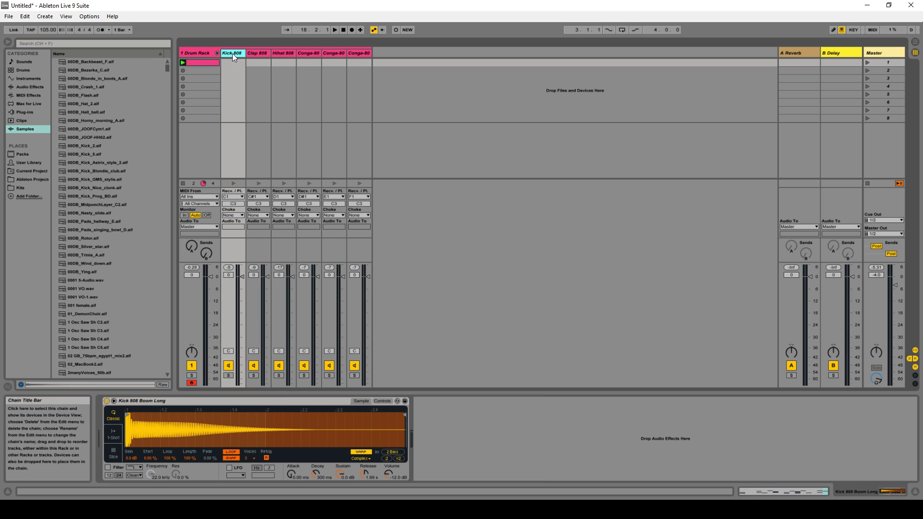
{"action": "left_click", "coordinate": [252, 53]}
{"action": "left_click", "coordinate": [288, 53]}
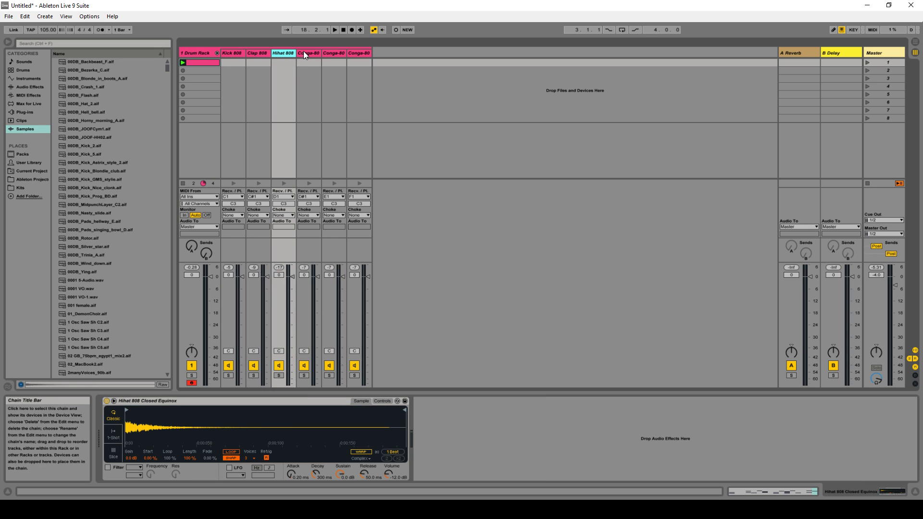
{"action": "left_click", "coordinate": [306, 53]}
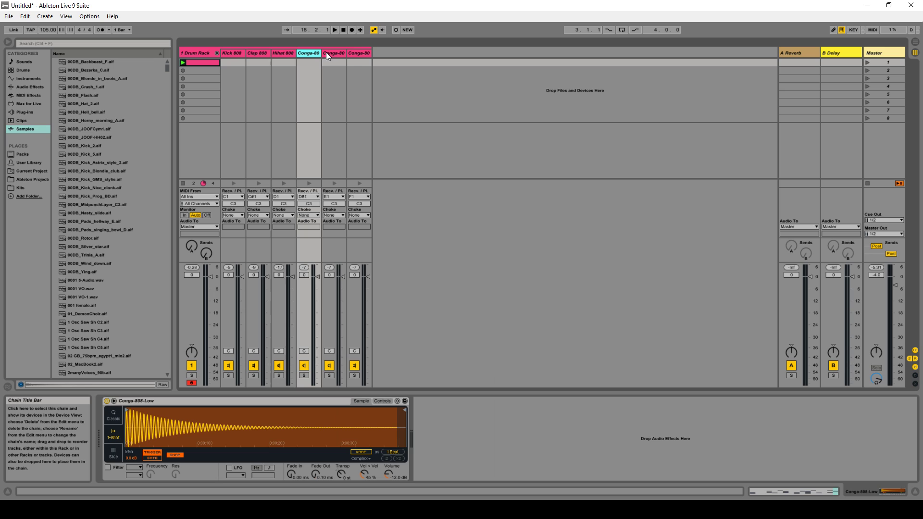
Add an EQ Eight audio effect to the kick chain and check its place in both the full rack and the chain
{"action": "left_click", "coordinate": [232, 53]}
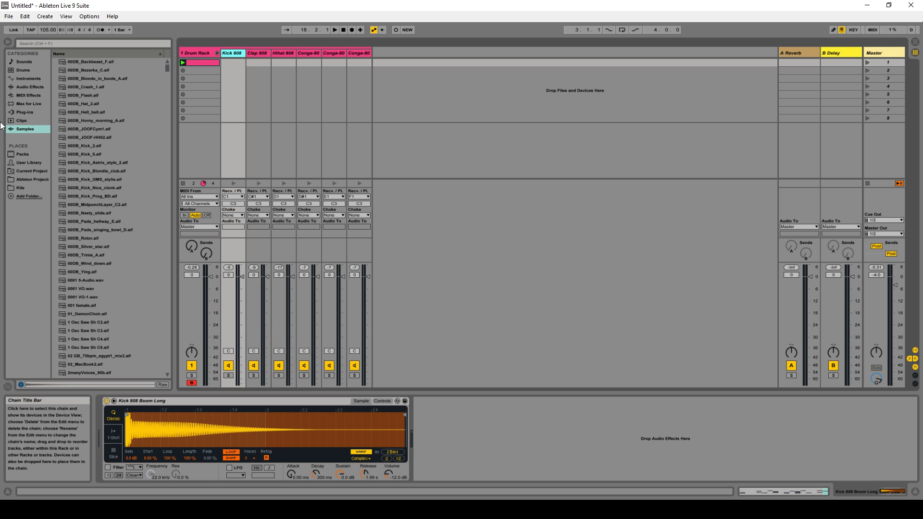
{"action": "left_click", "coordinate": [25, 87]}
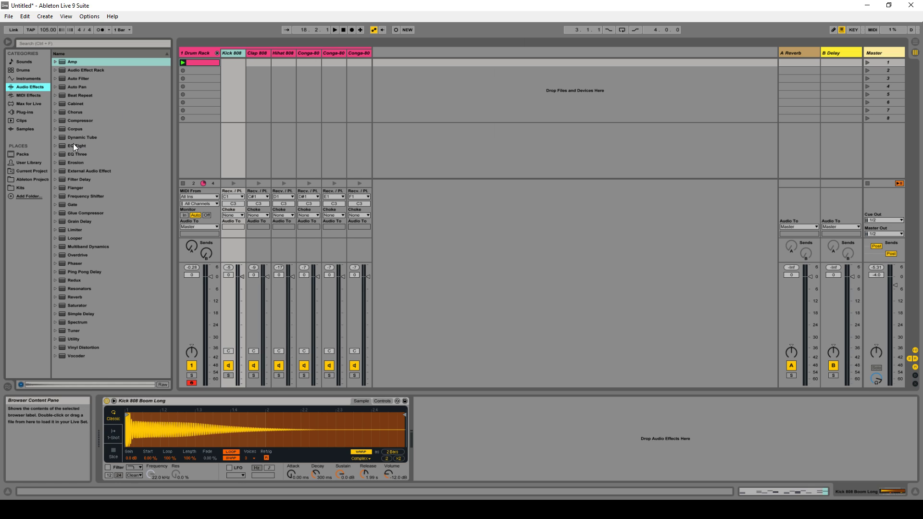
{"action": "left_click_drag", "start_coordinate": [73, 144], "coordinate": [232, 141]}
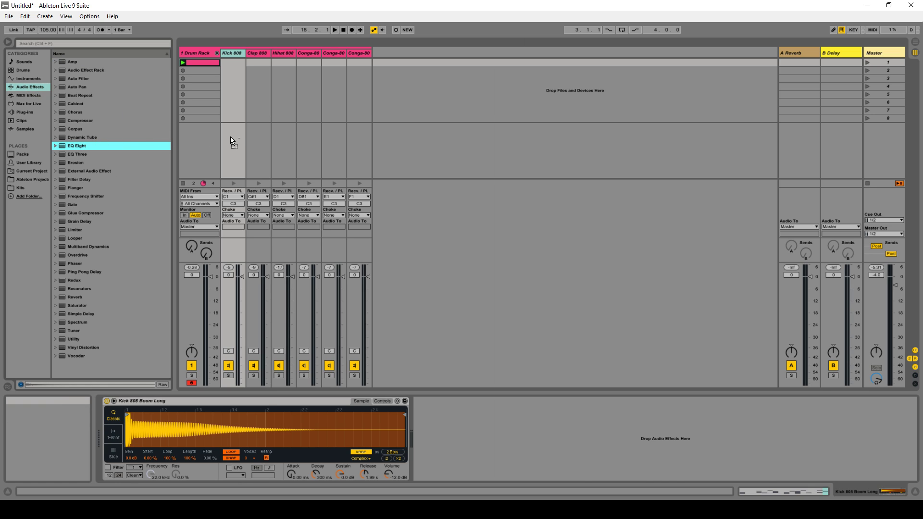
{"action": "left_click", "coordinate": [233, 53]}
{"action": "left_click", "coordinate": [206, 54]}
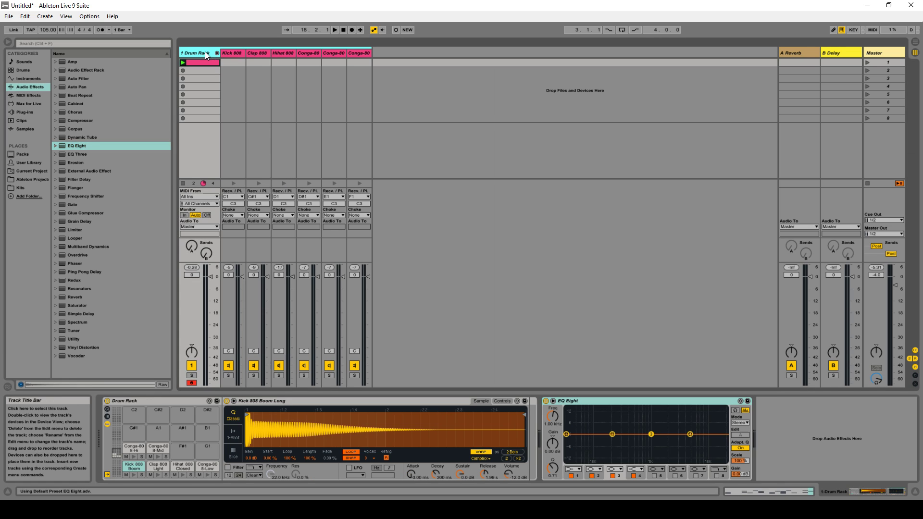
{"action": "left_click", "coordinate": [593, 401]}
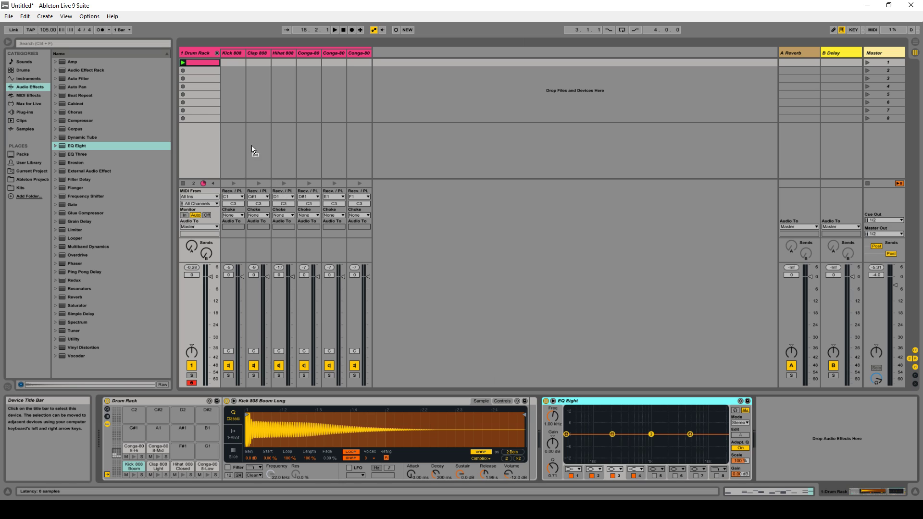
{"action": "left_click", "coordinate": [236, 87]}
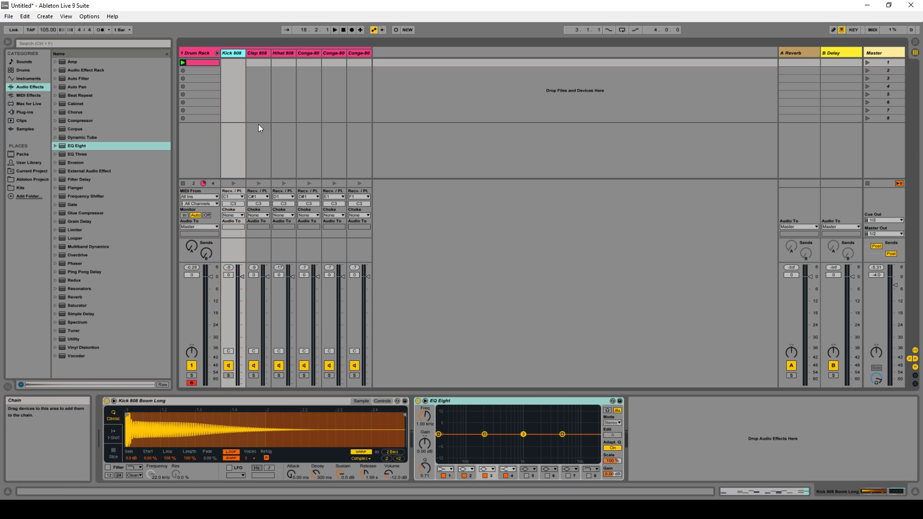
With the beat playing, change band 1 of the kick's EQ Eight to a low cut and set its frequency to 44 Hz
{"action": "key", "text": "space"}
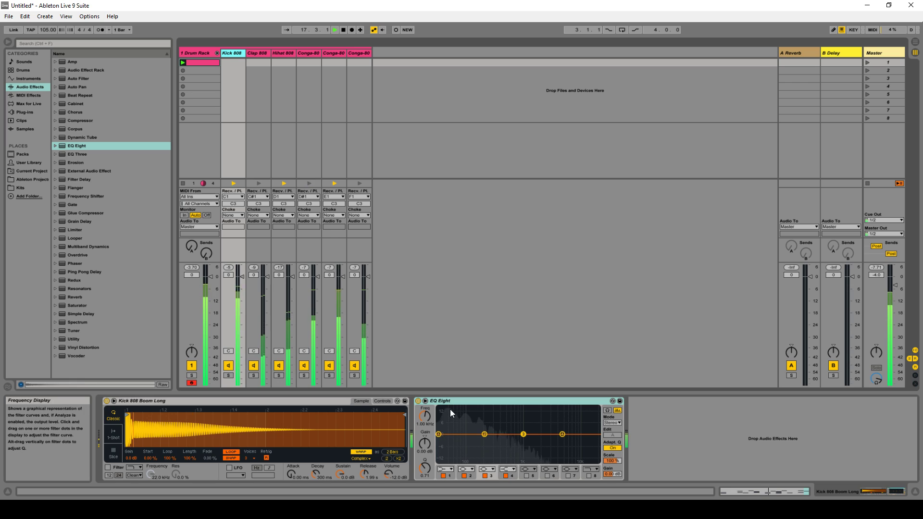
{"action": "left_click", "coordinate": [446, 469]}
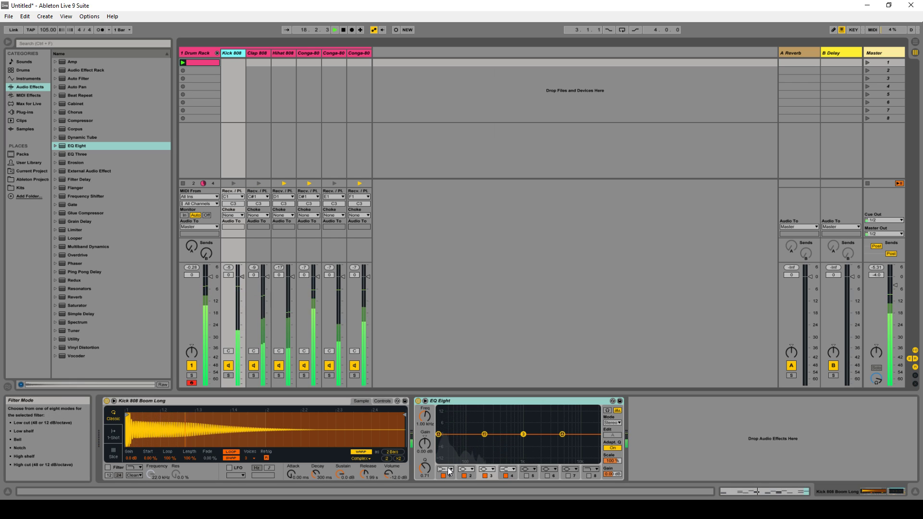
{"action": "left_click", "coordinate": [445, 417]}
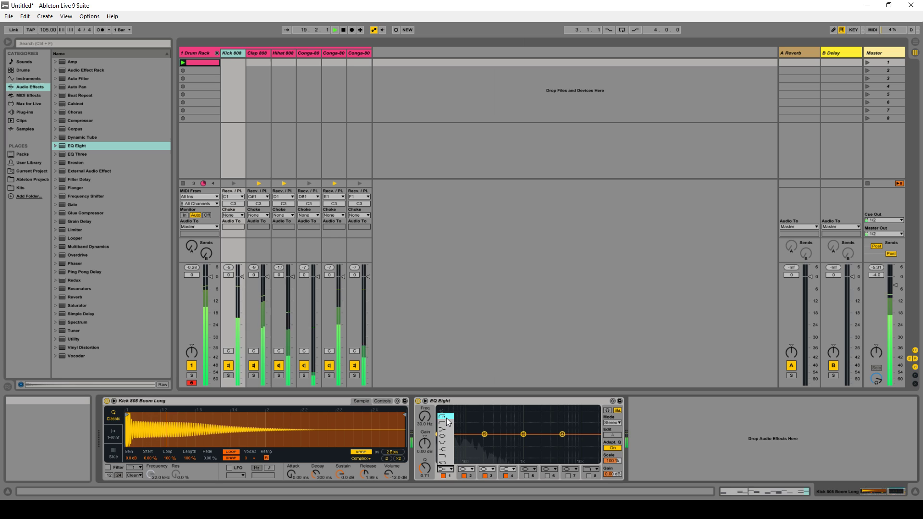
{"action": "left_click", "coordinate": [423, 425]}
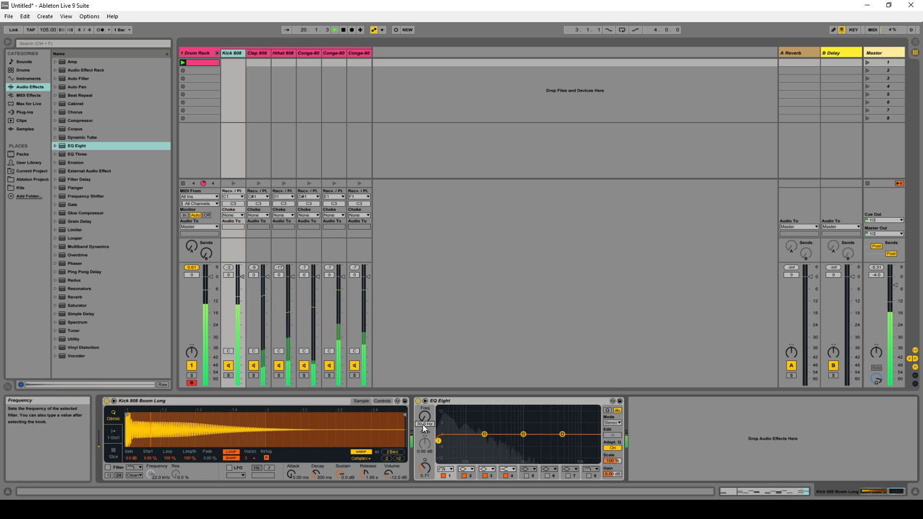
{"action": "left_click_drag", "start_coordinate": [422, 425], "coordinate": [422, 413]}
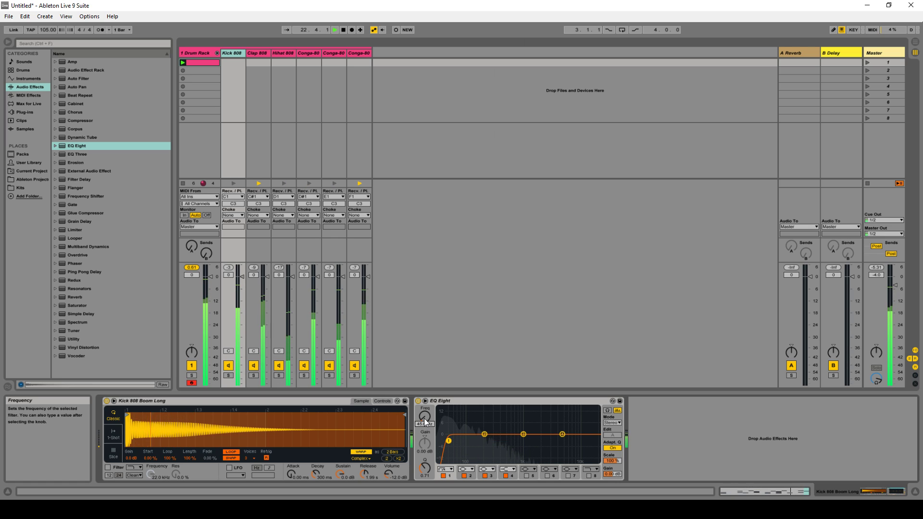
{"action": "type", "text": "42"}
{"action": "key", "text": "Return"}
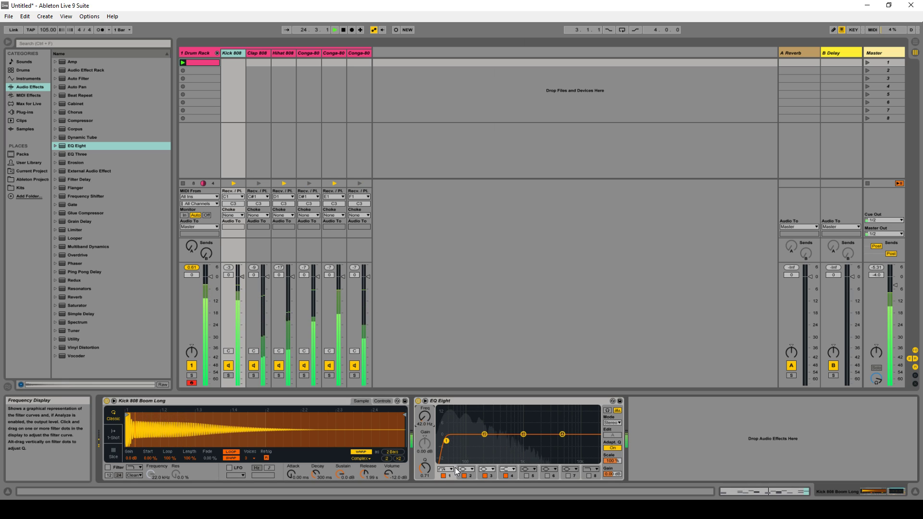
{"action": "left_click", "coordinate": [426, 424]}
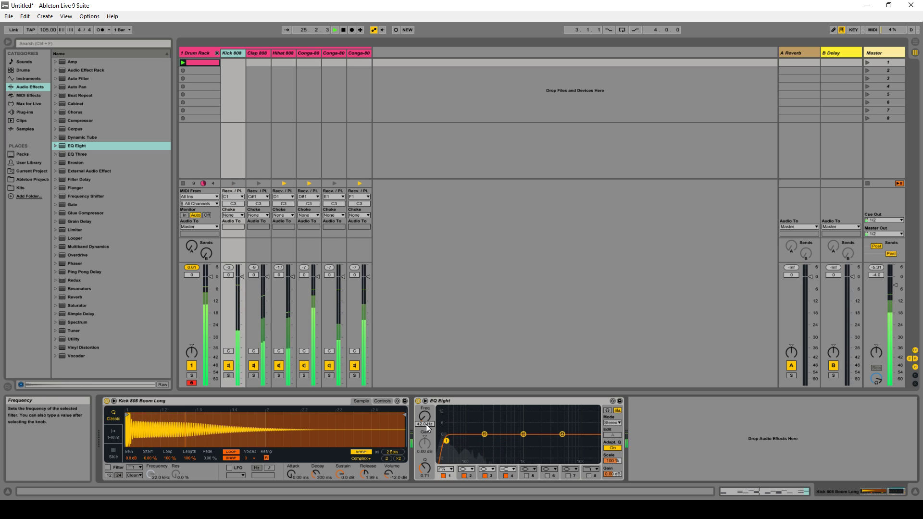
{"action": "type", "text": "44"}
{"action": "key", "text": "Return"}
Shape band 2 of the kick's EQ Eight with a Q of 6, a frequency of 90 Hz and a gain of 6 dB
{"action": "left_click", "coordinate": [471, 476]}
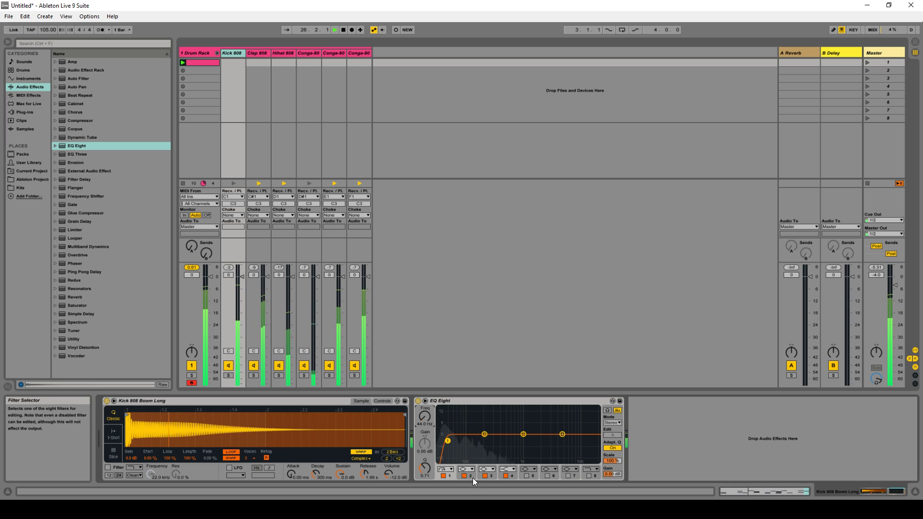
{"action": "left_click", "coordinate": [424, 476]}
{"action": "type", "text": "6"}
{"action": "key", "text": "Return"}
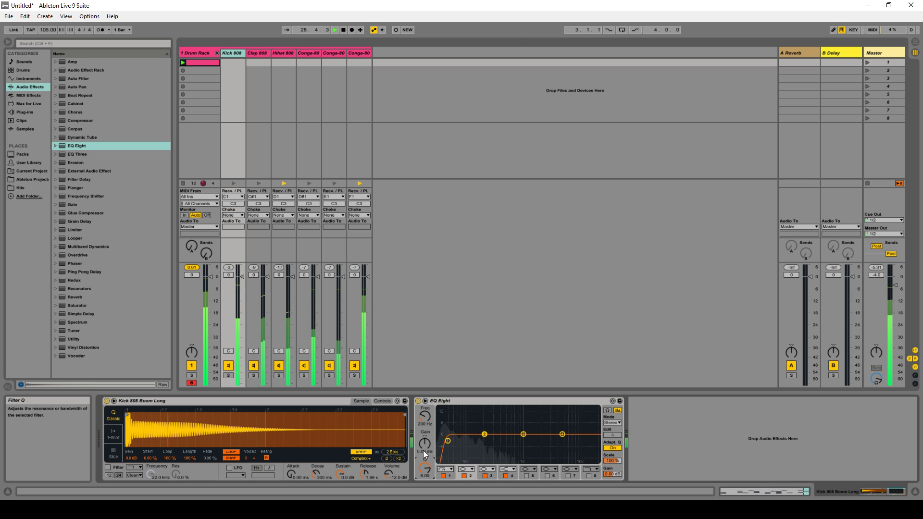
{"action": "left_click", "coordinate": [424, 417]}
{"action": "type", "text": "90"}
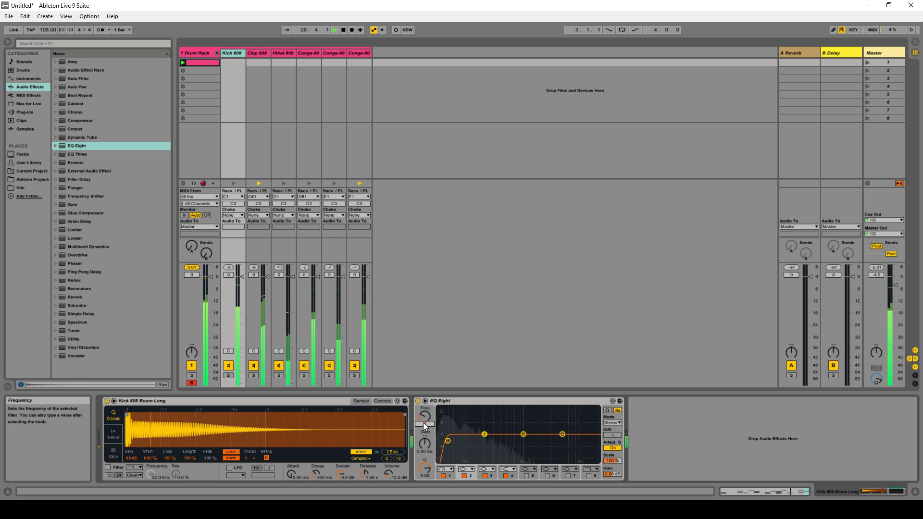
{"action": "key", "text": "Return"}
{"action": "left_click", "coordinate": [425, 451]}
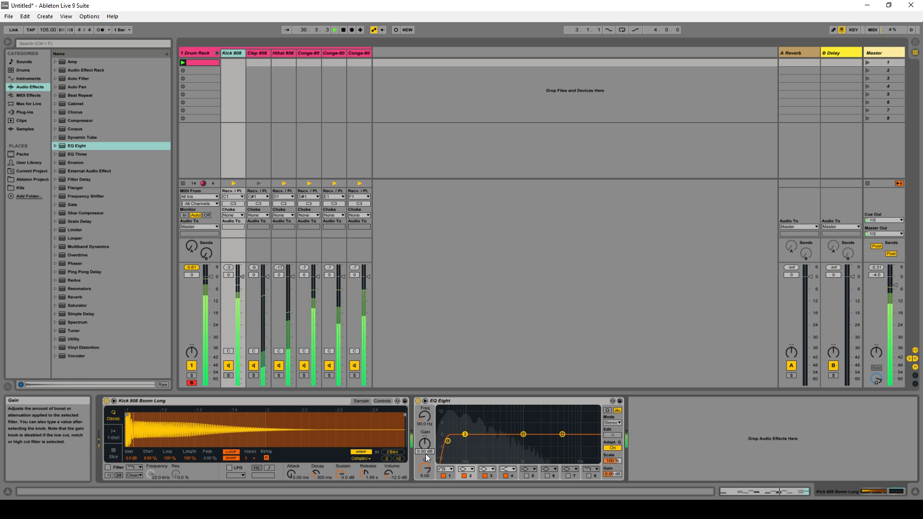
{"action": "type", "text": "6"}
{"action": "key", "text": "Return"}
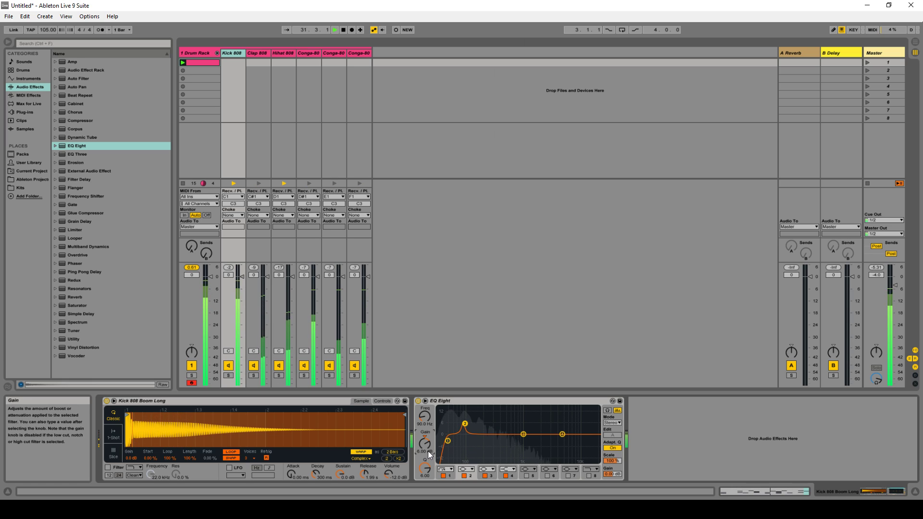
Try other frequencies for band 2 of the kick's EQ, including about 120, 80 and 70 Hz, and return it to 90 Hz
{"action": "left_click", "coordinate": [422, 420]}
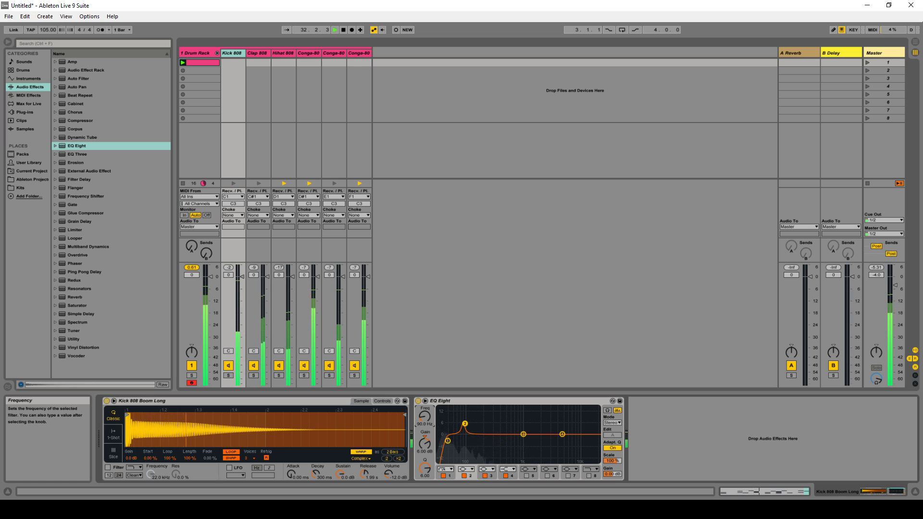
{"action": "left_click_drag", "start_coordinate": [422, 420], "coordinate": [424, 425]}
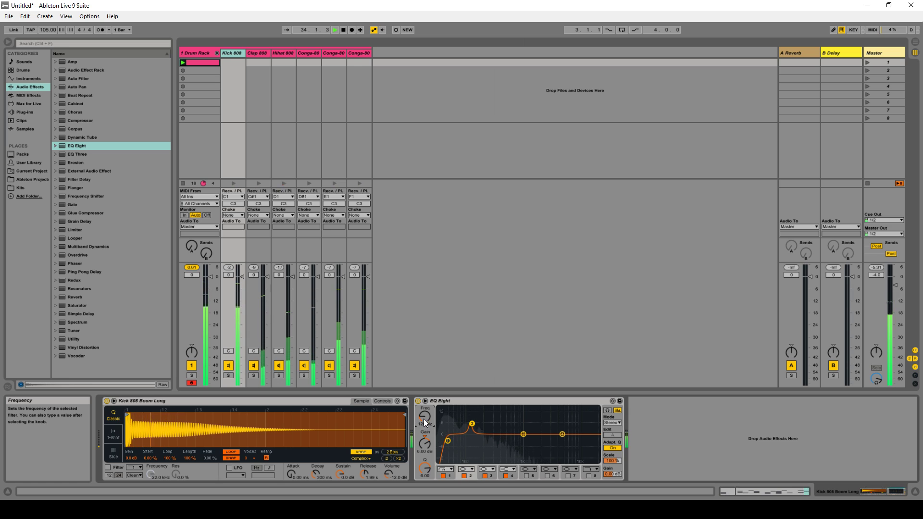
{"action": "type", "text": "6"}
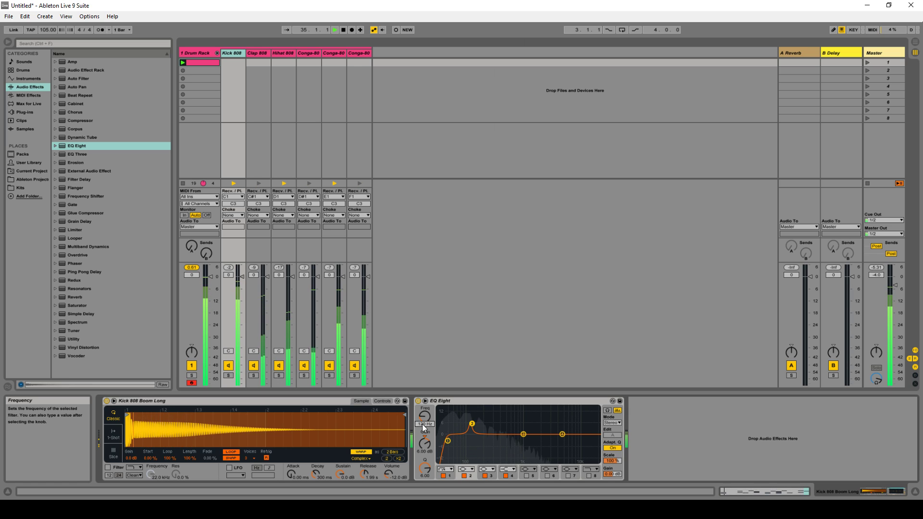
{"action": "type", "text": "0"}
{"action": "key", "text": "Return"}
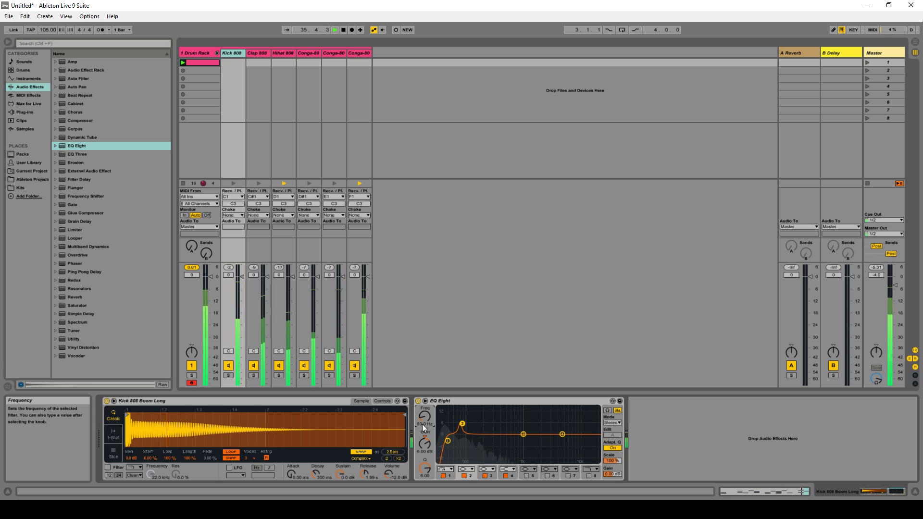
{"action": "type", "text": "70"}
{"action": "key", "text": "Return"}
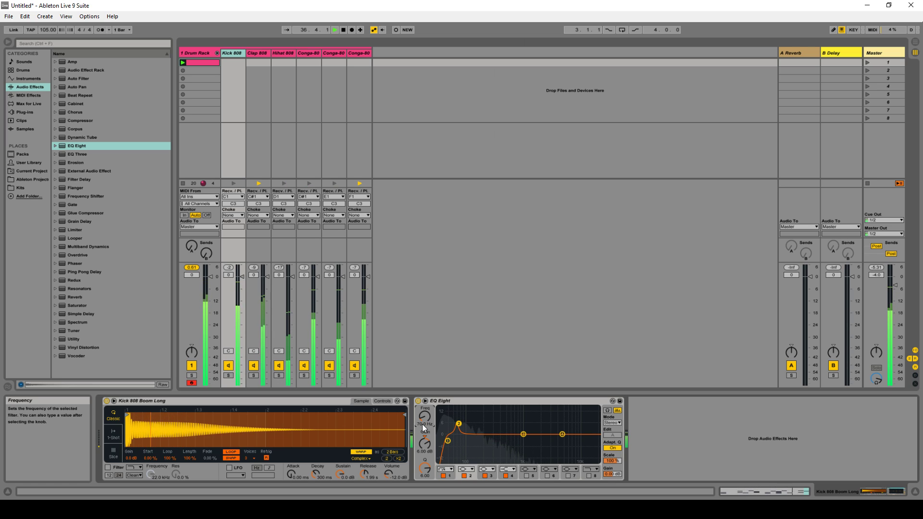
{"action": "type", "text": "90"}
{"action": "key", "text": "Return"}
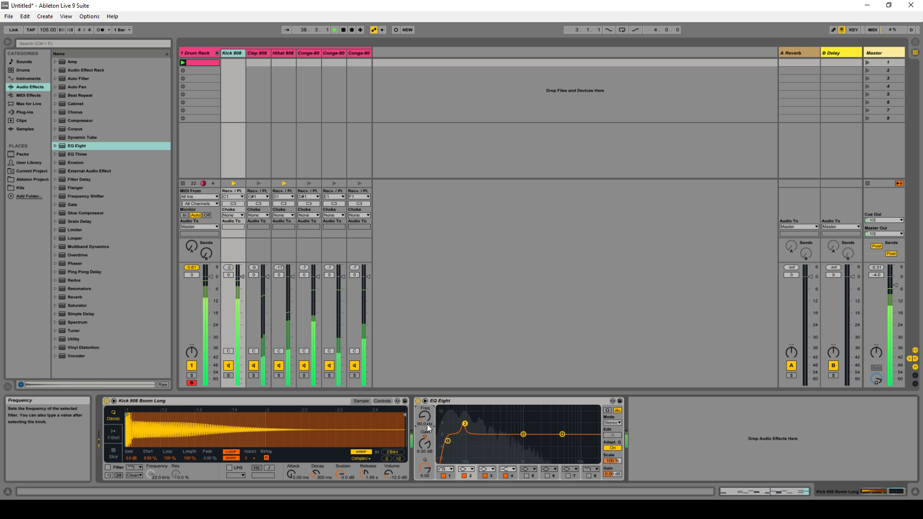
Bypass and re-enable the kick's EQ Eight twice to compare the sound, and stop playback
{"action": "left_click", "coordinate": [419, 402]}
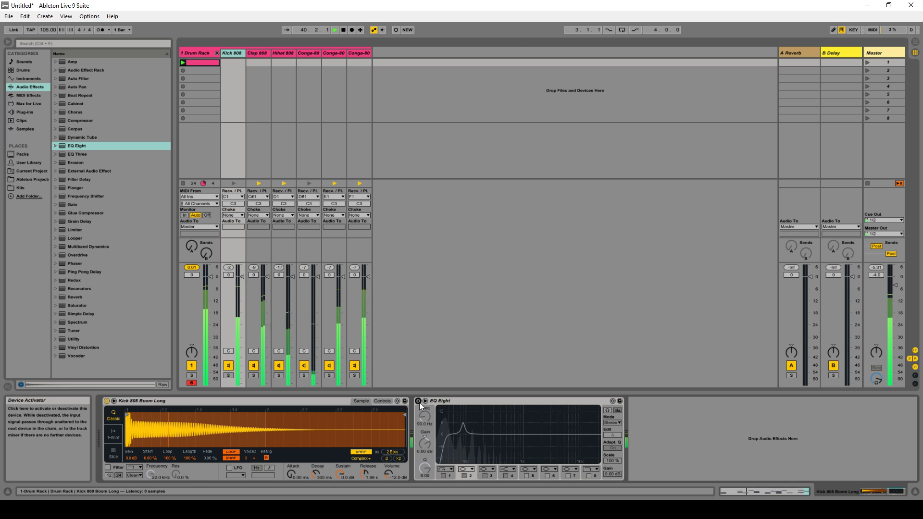
{"action": "left_click", "coordinate": [419, 401]}
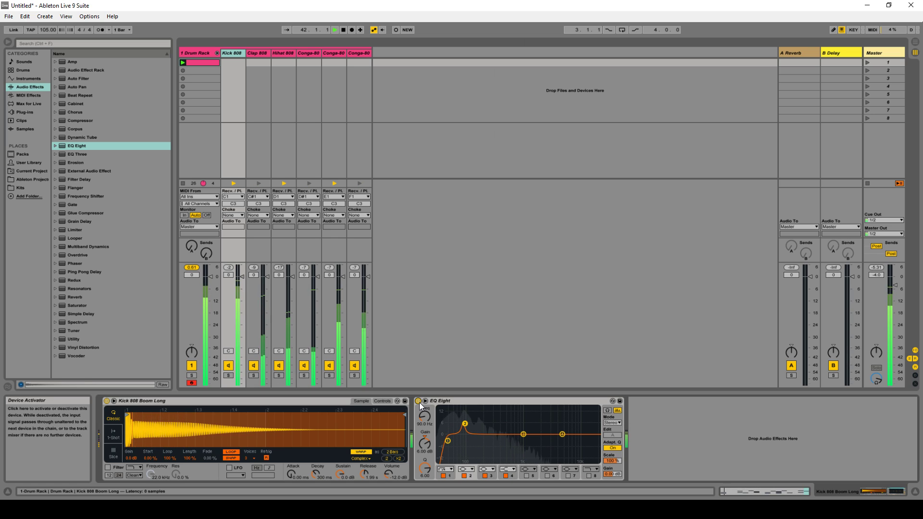
{"action": "left_click", "coordinate": [419, 401]}
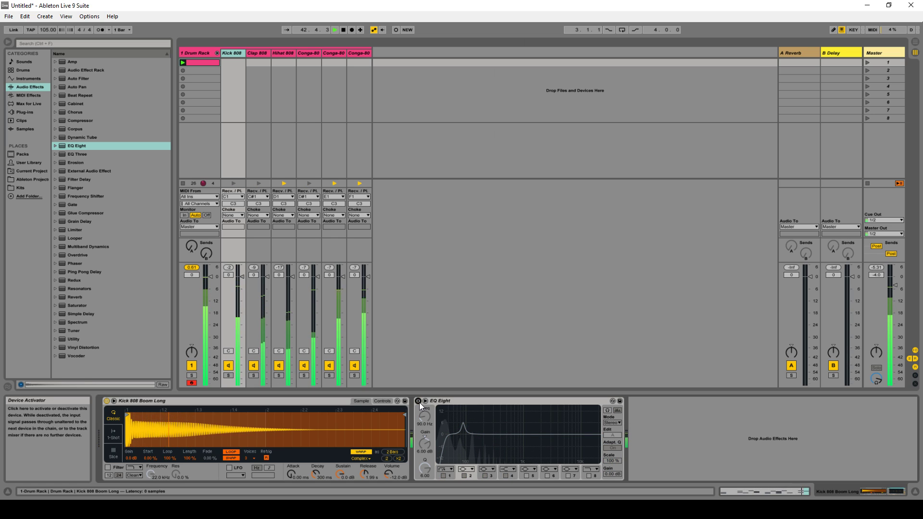
{"action": "left_click", "coordinate": [419, 402]}
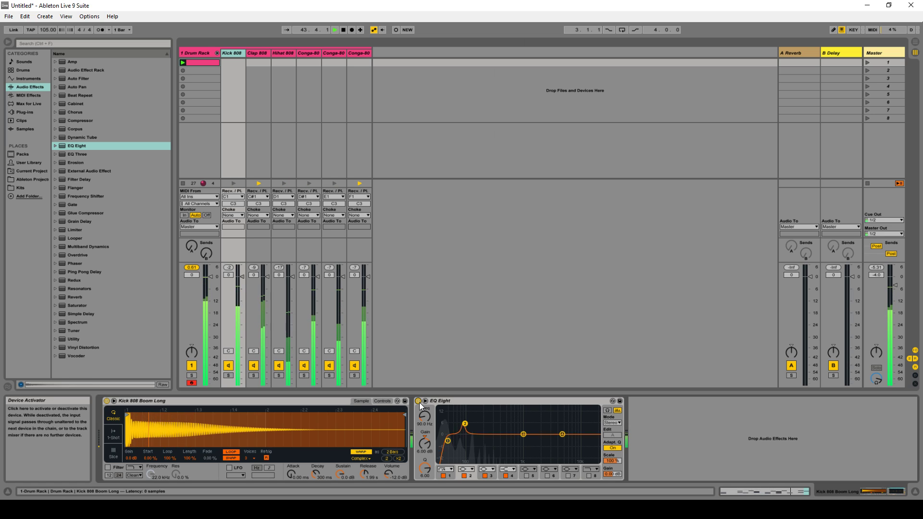
{"action": "key", "text": "space"}
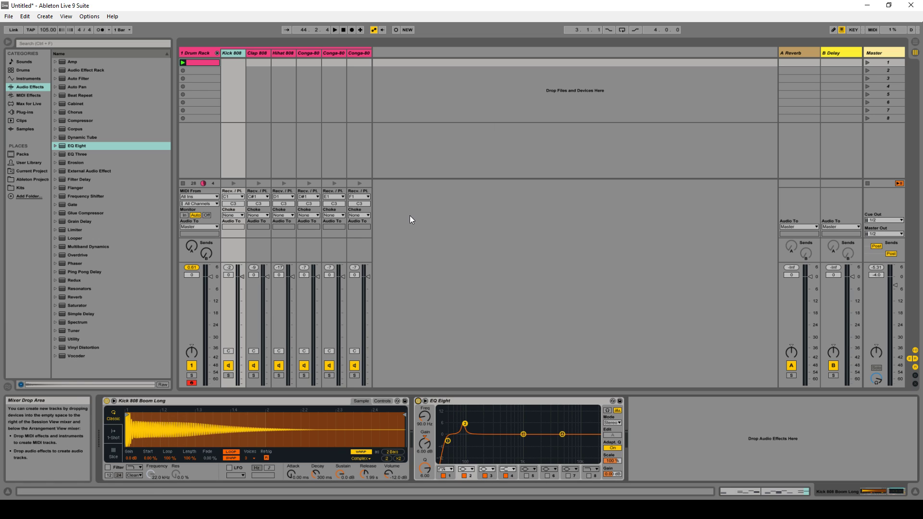
With the beat playing, add a Glue Compressor after the Drum Rack and lower its threshold to about -12.4 dB
{"action": "key", "text": "space"}
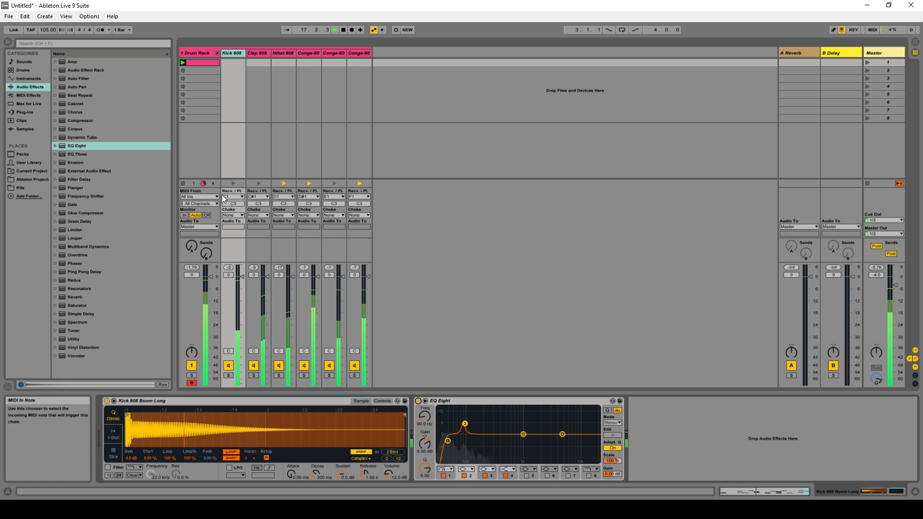
{"action": "left_click", "coordinate": [201, 53]}
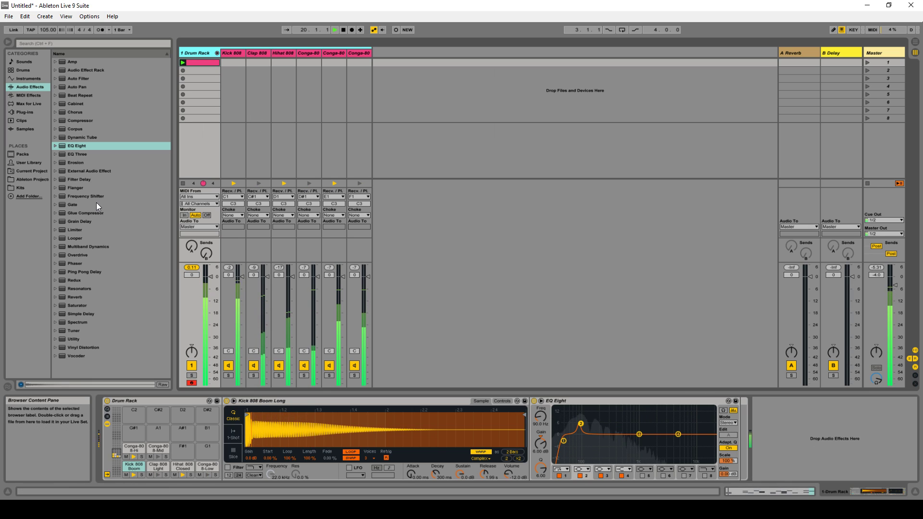
{"action": "left_click_drag", "start_coordinate": [84, 216], "coordinate": [813, 441]}
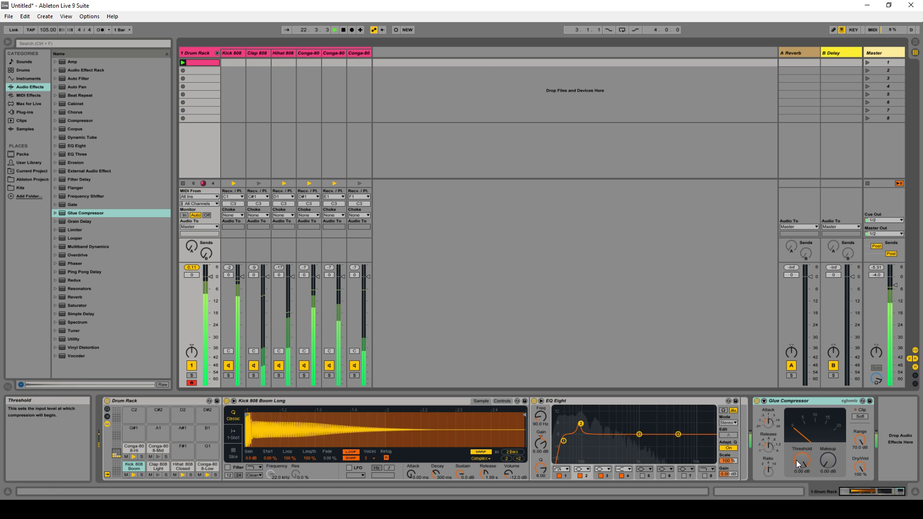
{"action": "left_click_drag", "start_coordinate": [801, 461], "coordinate": [800, 488]}
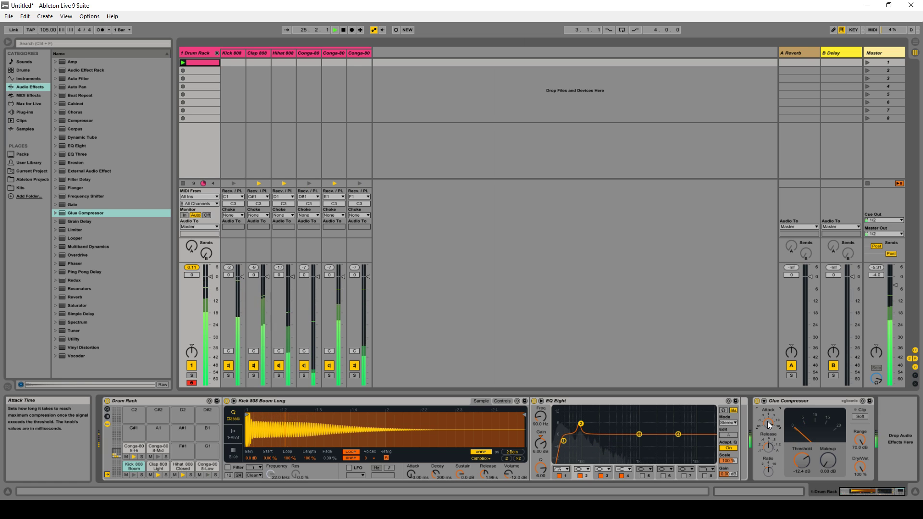
Go over the Glue Compressor's release and ratio controls and adjust its threshold to about -14 dB
{"action": "left_click", "coordinate": [768, 448]}
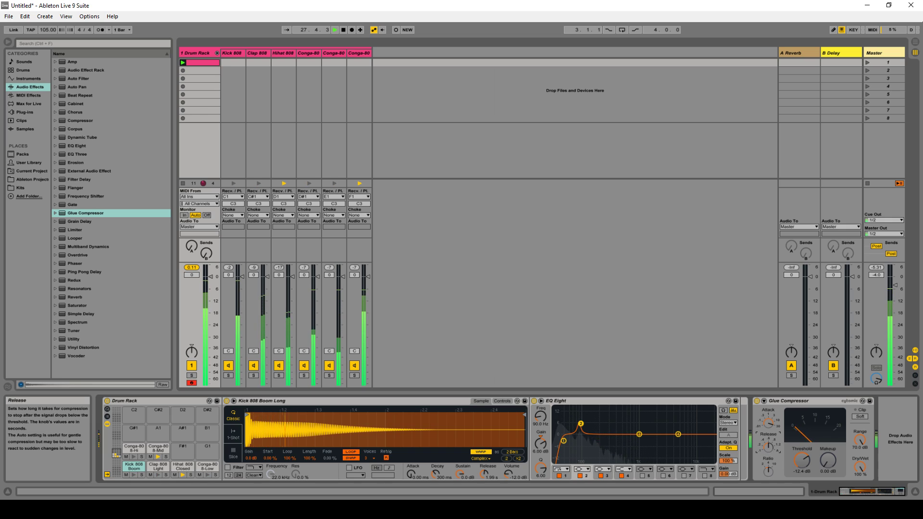
{"action": "left_click", "coordinate": [768, 450]}
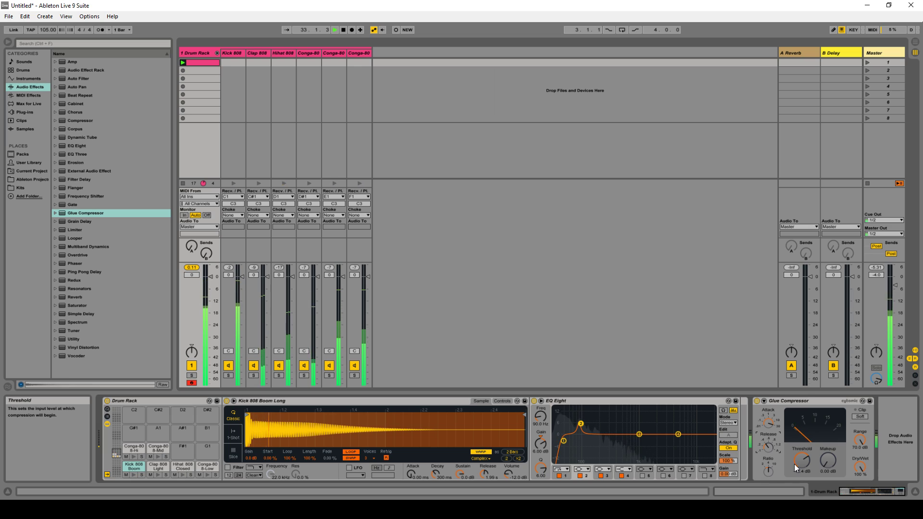
{"action": "left_click_drag", "start_coordinate": [798, 461], "coordinate": [798, 467]}
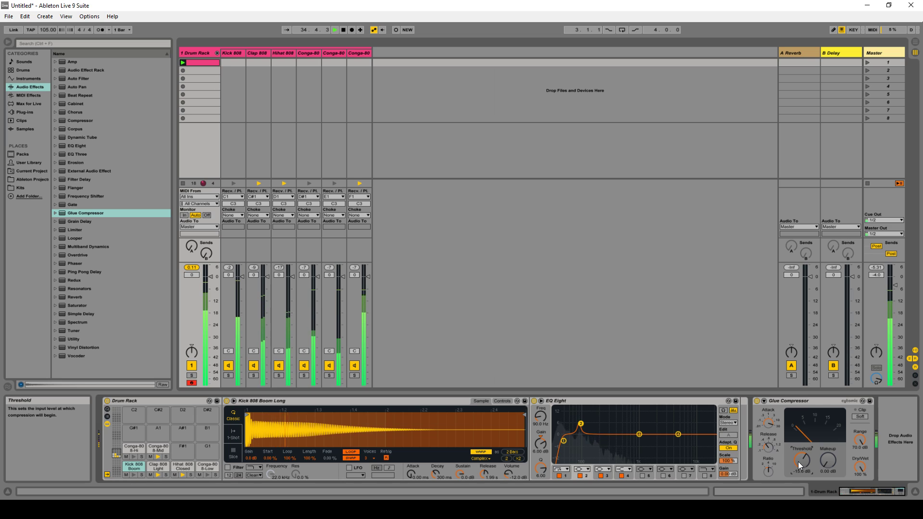
{"action": "left_click_drag", "start_coordinate": [798, 467], "coordinate": [798, 466]}
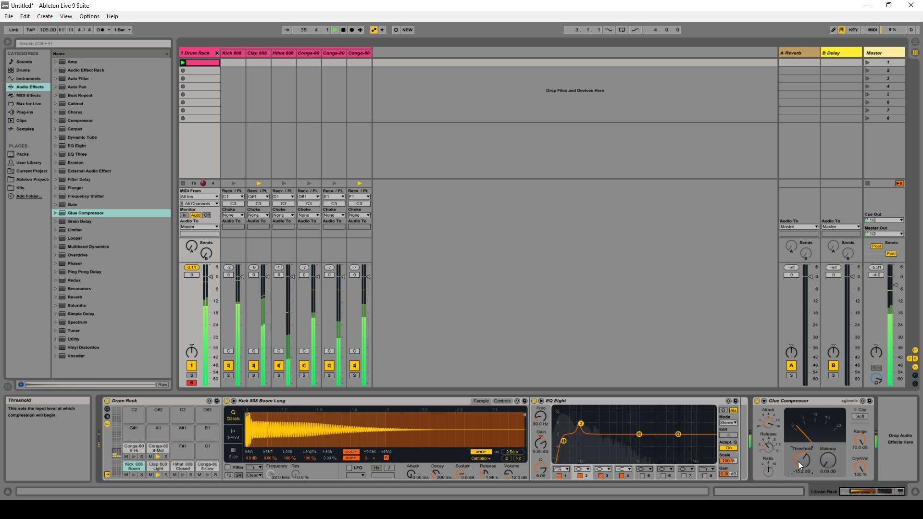
{"action": "left_click", "coordinate": [768, 465]}
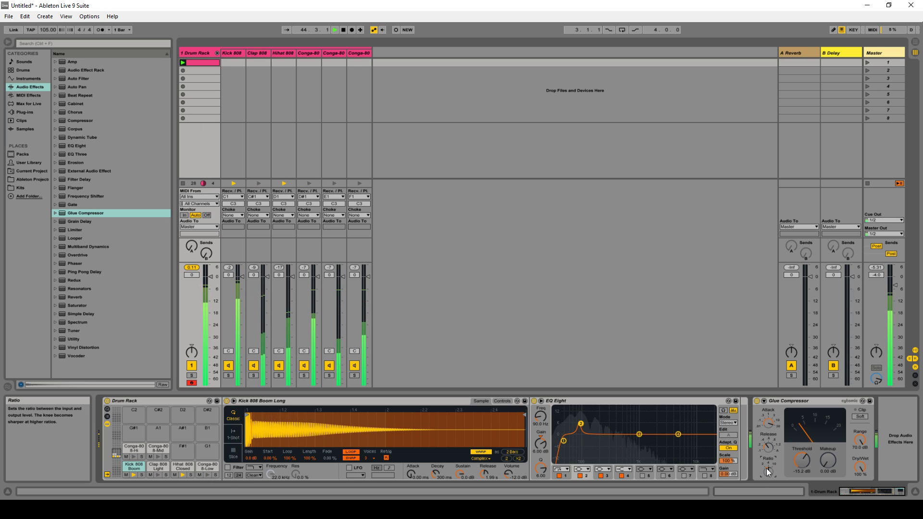
{"action": "left_click_drag", "start_coordinate": [802, 460], "coordinate": [801, 461]}
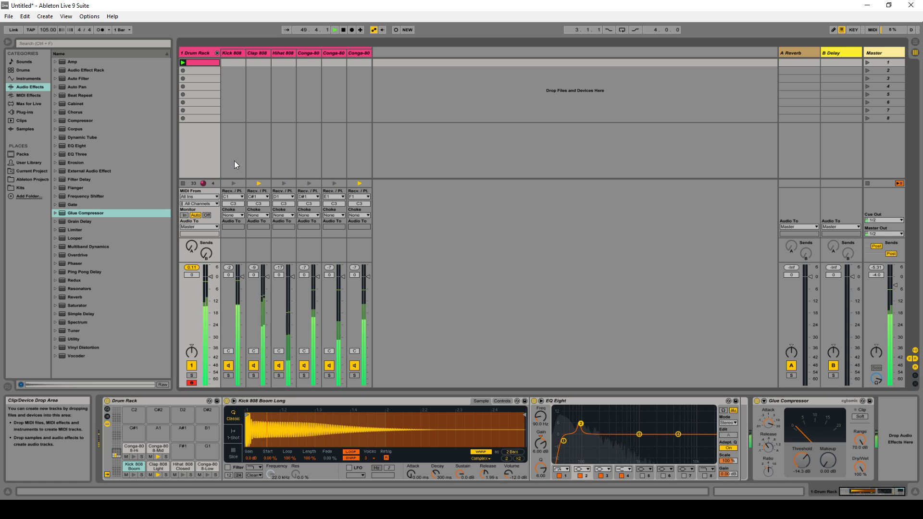
Add an EQ Eight to the clap chain and make band 1 a steep low cut at about 257 Hz
{"action": "left_click", "coordinate": [261, 53]}
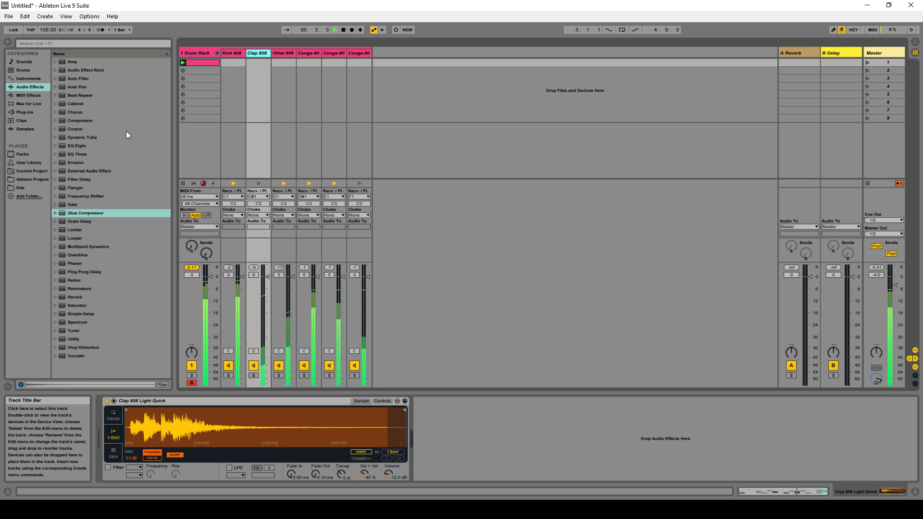
{"action": "left_click", "coordinate": [74, 145]}
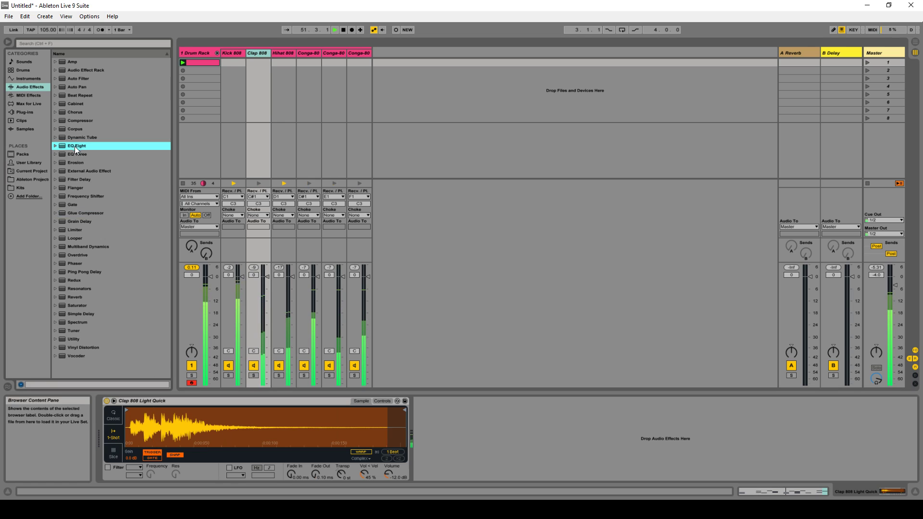
{"action": "left_click_drag", "start_coordinate": [74, 146], "coordinate": [462, 424]}
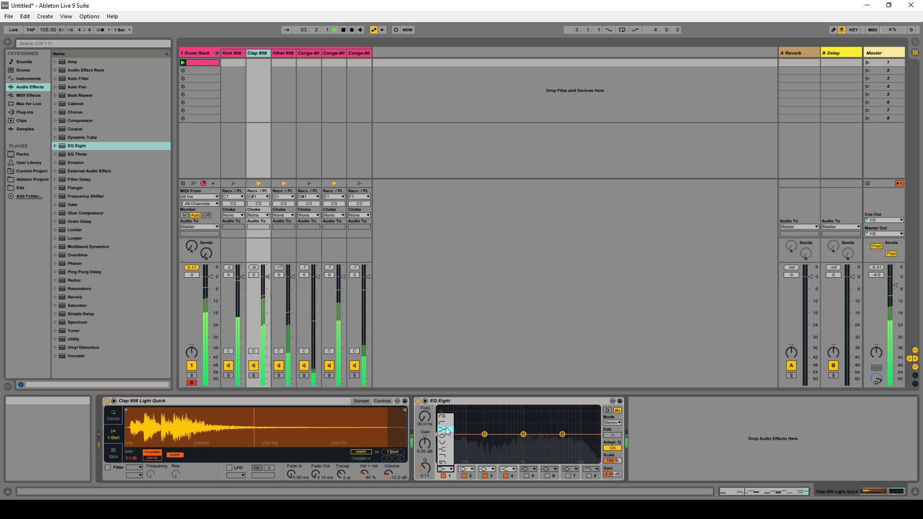
{"action": "left_click", "coordinate": [449, 417]}
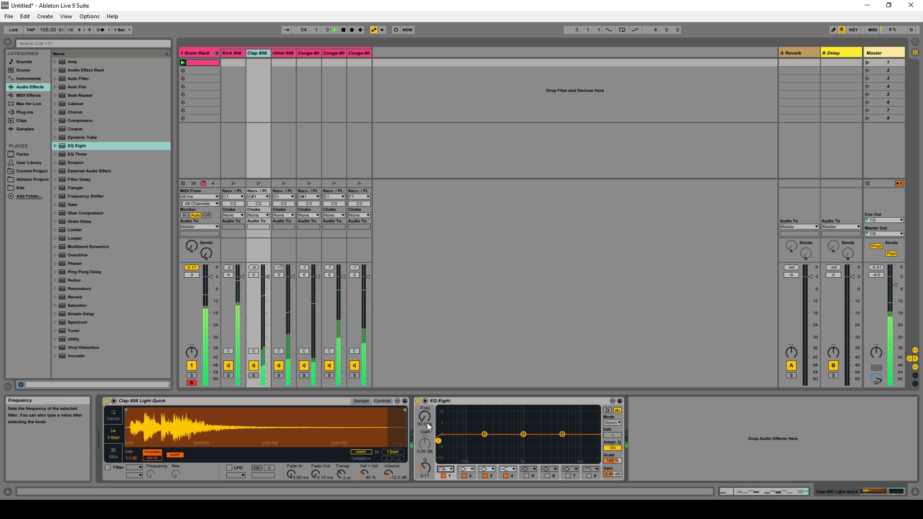
{"action": "left_click_drag", "start_coordinate": [423, 420], "coordinate": [423, 407]}
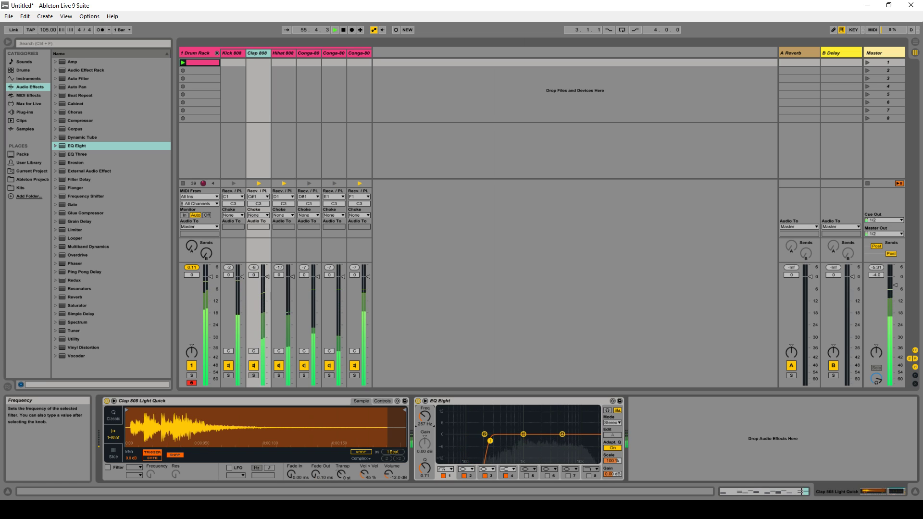
Switch band 1 of the clap's EQ Eight to the gentler low cut, comparing the sound with the EQ bypassed before and after
{"action": "left_click", "coordinate": [418, 401]}
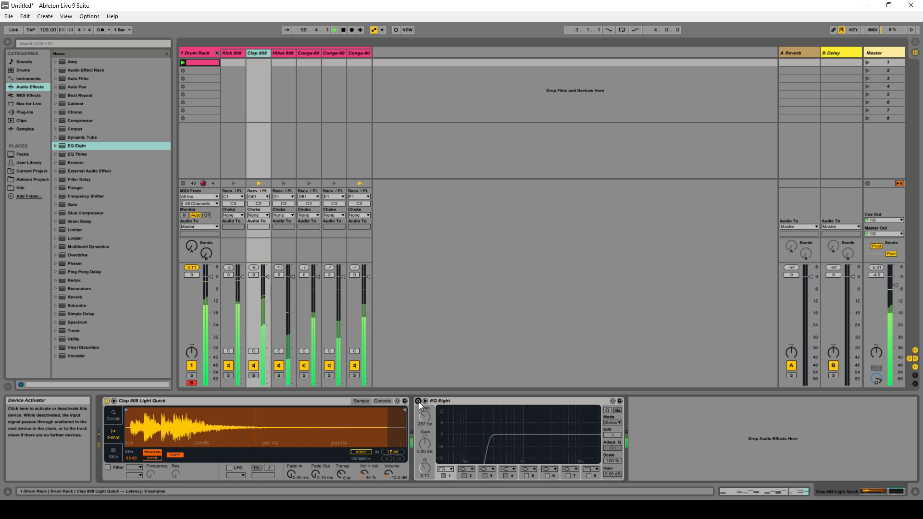
{"action": "left_click", "coordinate": [418, 401]}
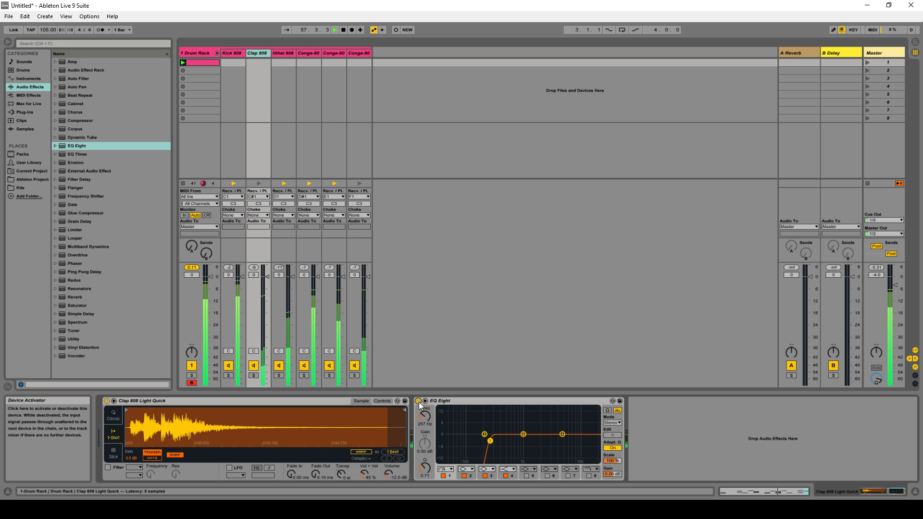
{"action": "left_click", "coordinate": [449, 470]}
{"action": "left_click", "coordinate": [442, 423]}
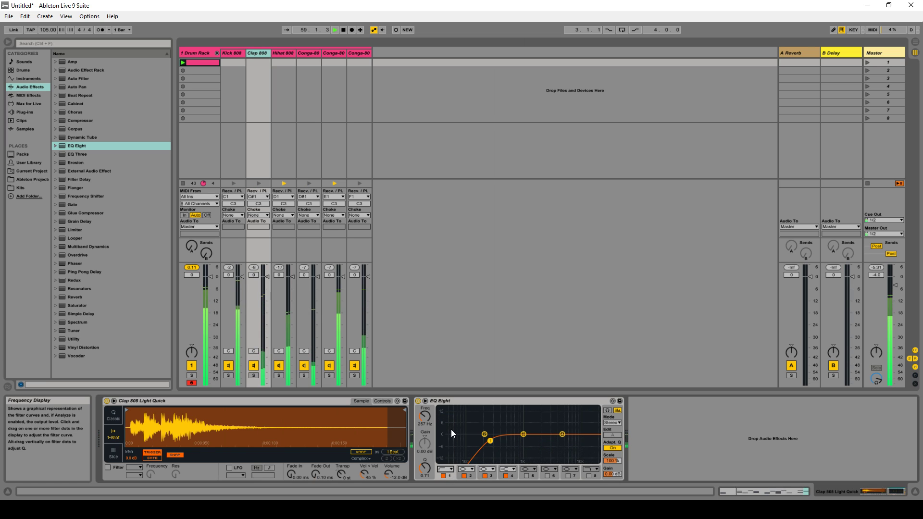
{"action": "left_click", "coordinate": [418, 401]}
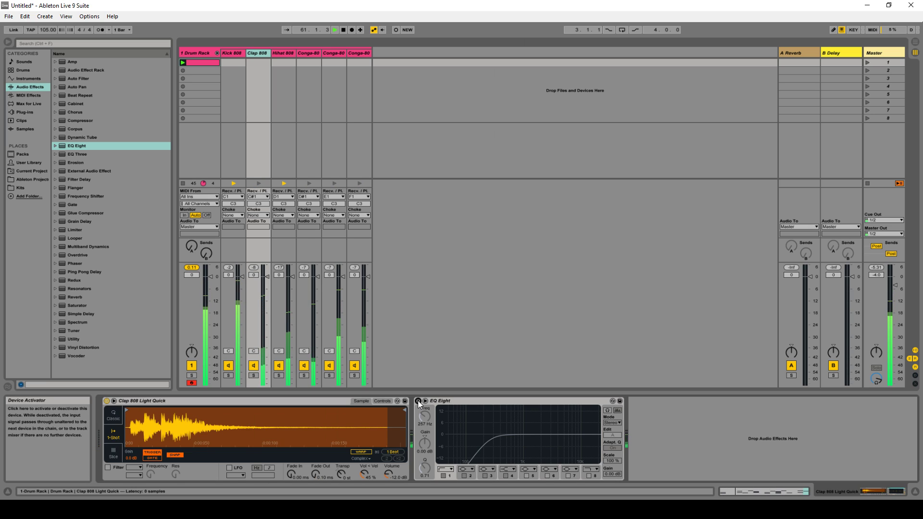
{"action": "left_click", "coordinate": [418, 401]}
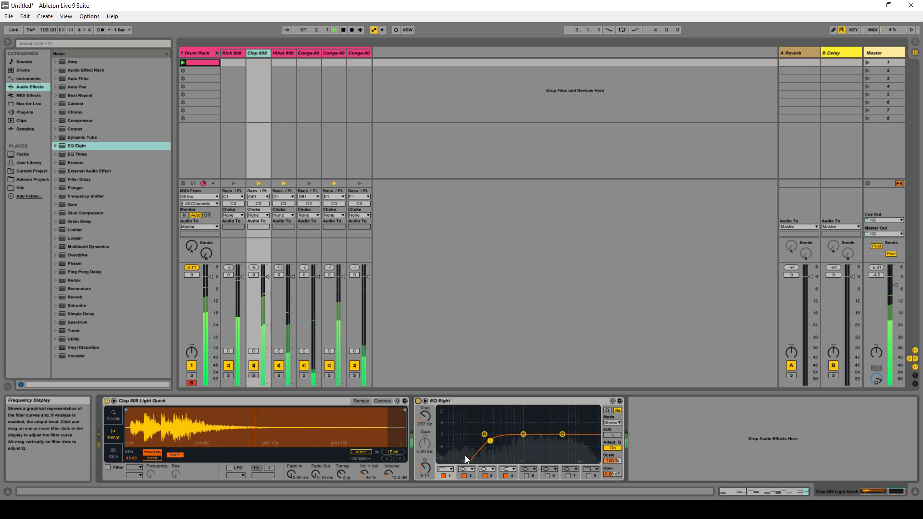
Try to add an EQ Eight to the low conga chain
{"action": "left_click", "coordinate": [285, 154]}
{"action": "left_click", "coordinate": [307, 54]}
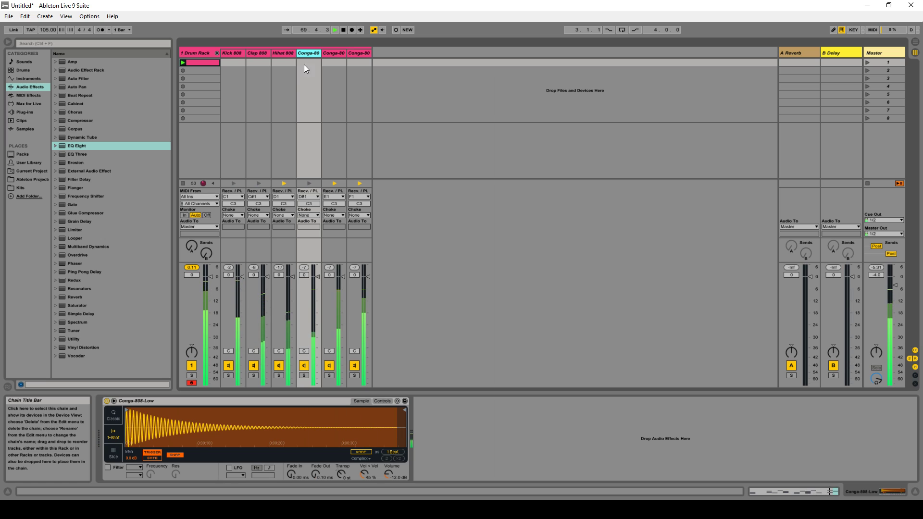
{"action": "left_click", "coordinate": [77, 148]}
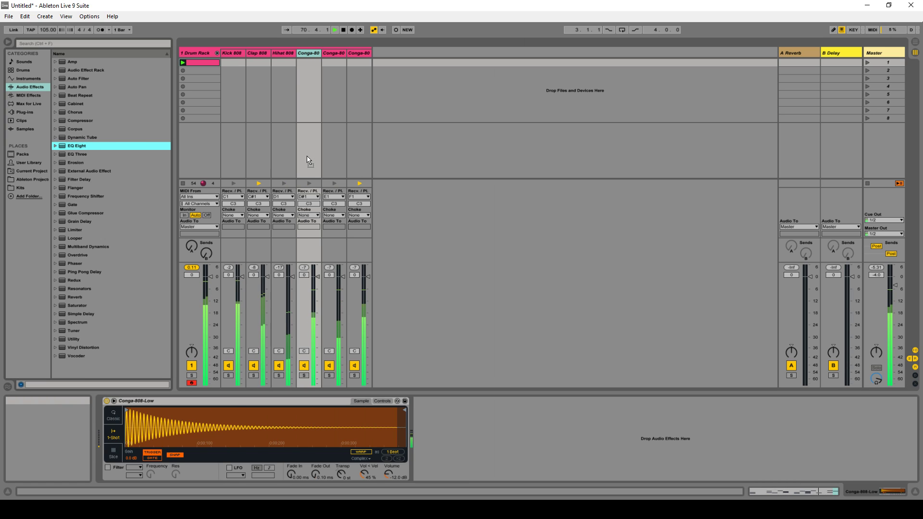
{"action": "left_click_drag", "start_coordinate": [308, 160], "coordinate": [307, 156]}
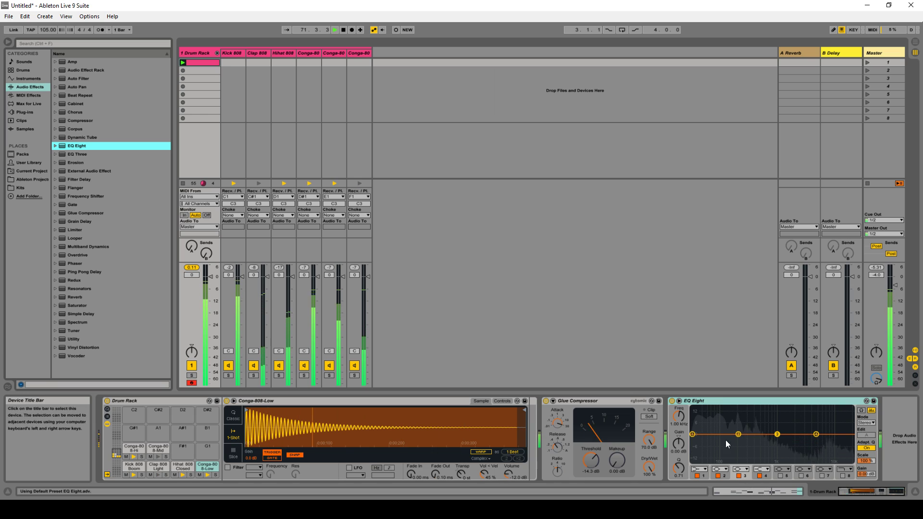
Delete the EQ Eight that follows the Glue Compressor on the Drum Rack track
{"action": "left_click", "coordinate": [878, 491]}
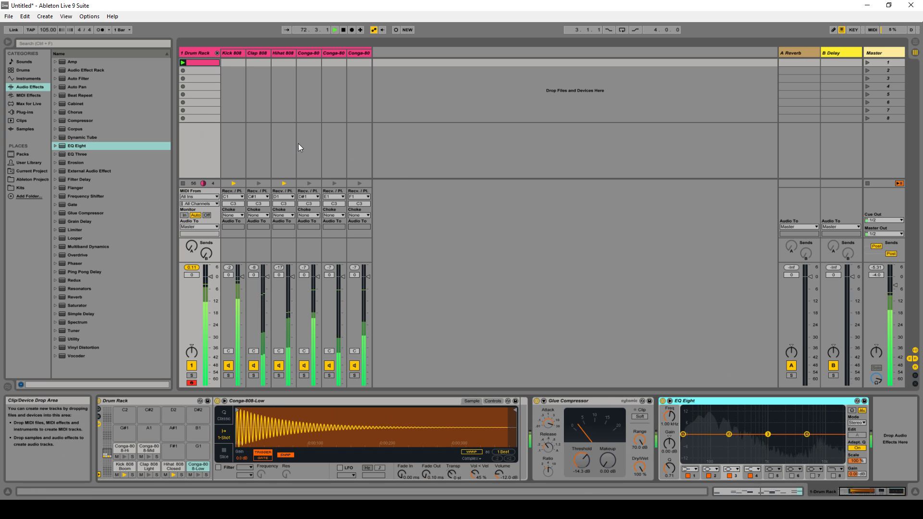
{"action": "left_click", "coordinate": [310, 53]}
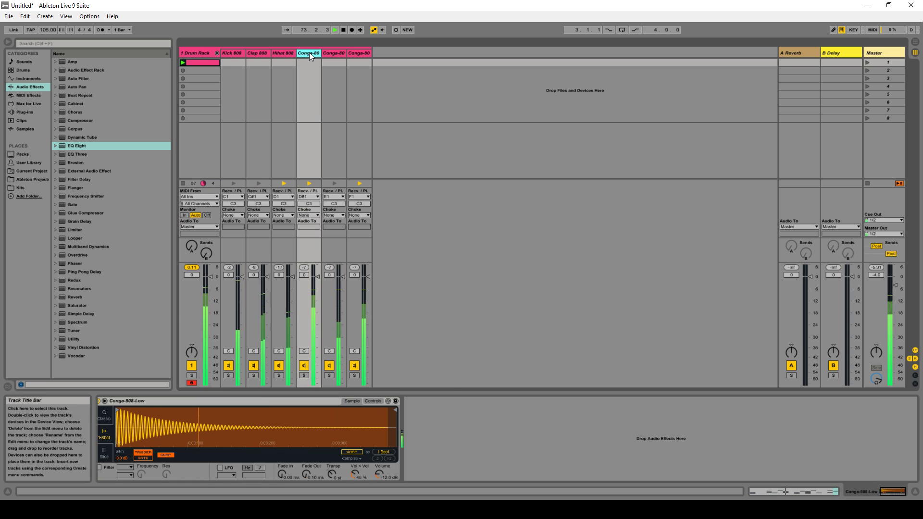
{"action": "left_click", "coordinate": [207, 56]}
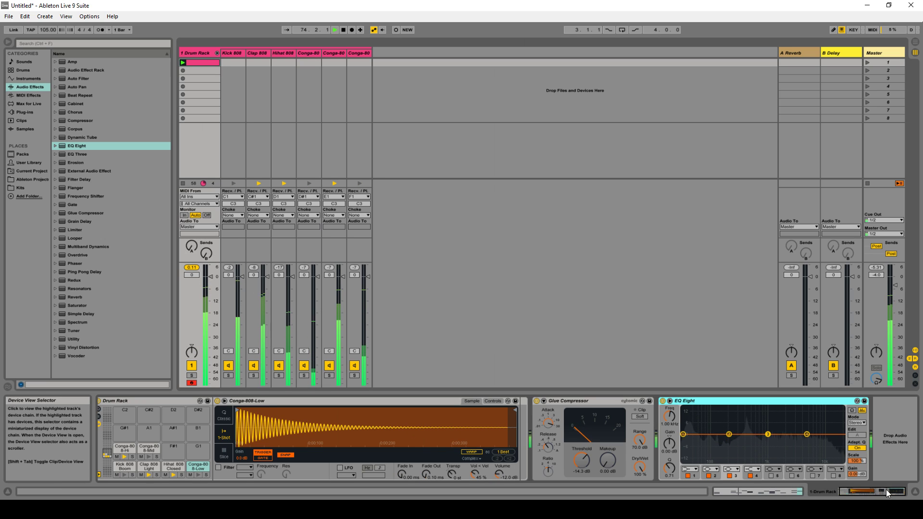
{"action": "key", "text": "Delete"}
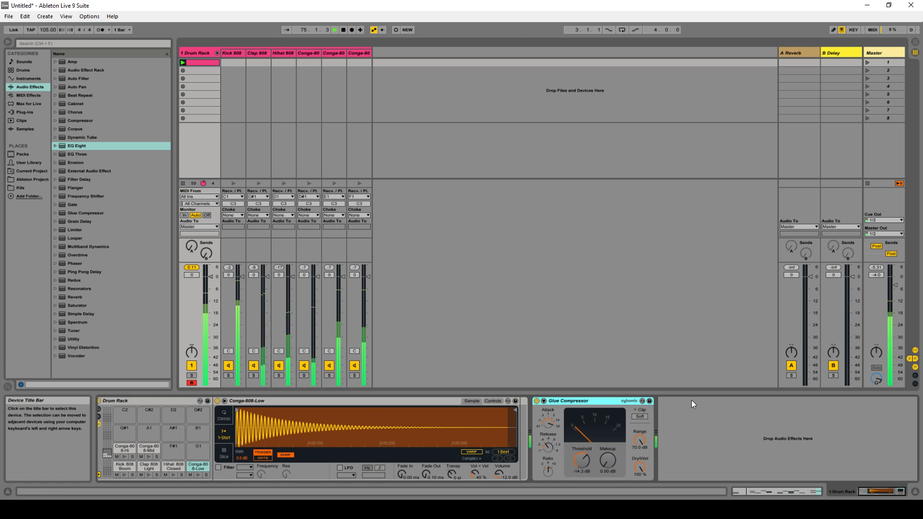
Add an EQ Eight to the low conga chain and make band 1 a steep low cut at about 62.4 Hz
{"action": "left_click", "coordinate": [307, 53]}
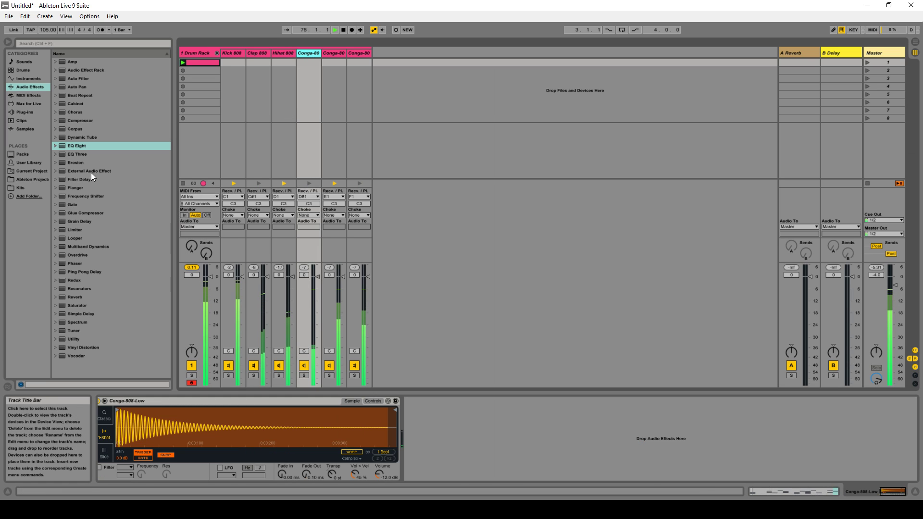
{"action": "left_click_drag", "start_coordinate": [85, 148], "coordinate": [476, 407]}
{"action": "left_click_drag", "start_coordinate": [482, 445], "coordinate": [483, 448]}
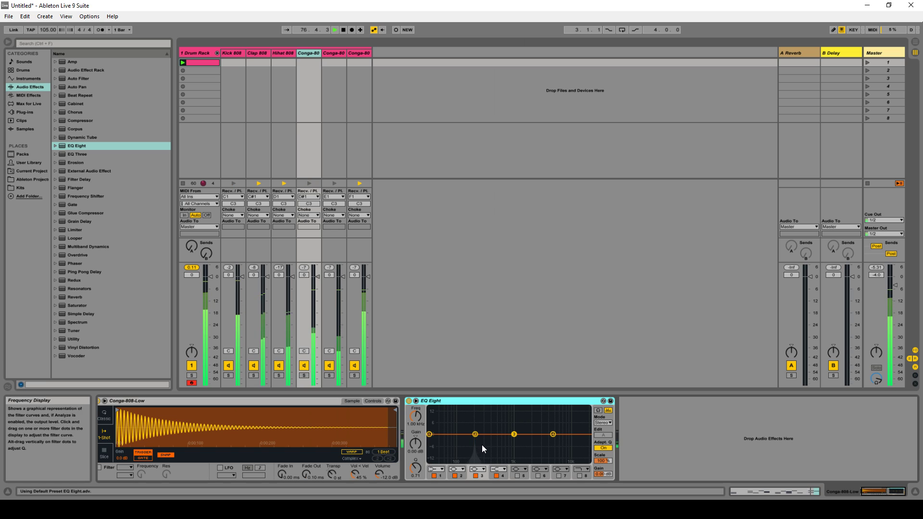
{"action": "left_click", "coordinate": [435, 469]}
{"action": "left_click", "coordinate": [435, 417]}
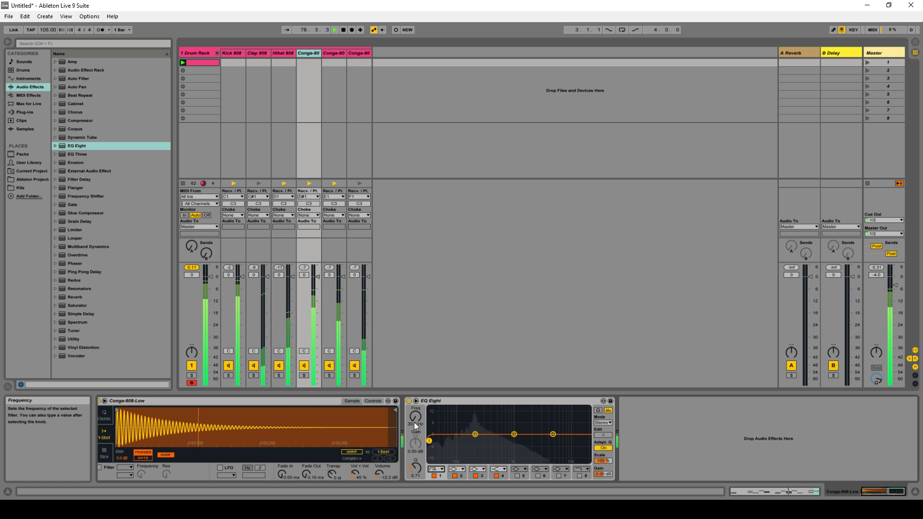
{"action": "left_click_drag", "start_coordinate": [414, 422], "coordinate": [413, 420]}
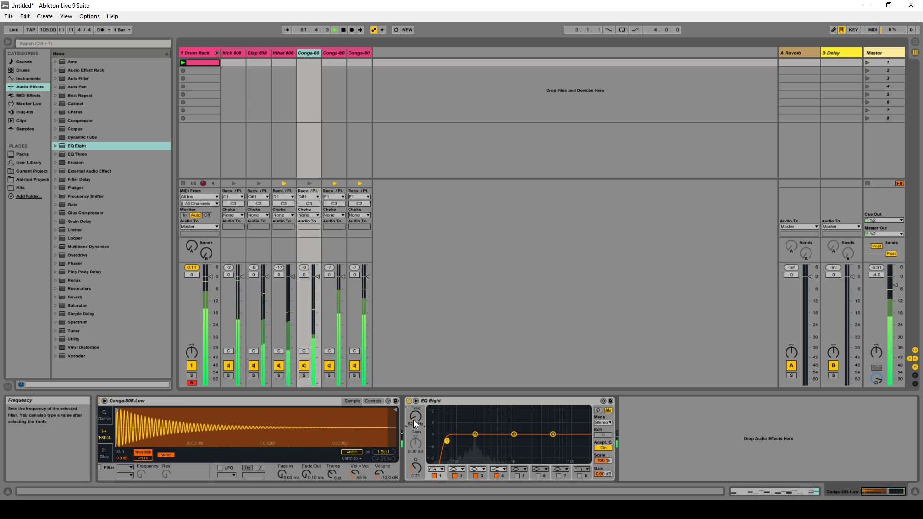
Copy the low conga's EQ Eight and paste it into the high and mid conga chains
{"action": "left_click", "coordinate": [440, 403]}
{"action": "right_click", "coordinate": [440, 403]}
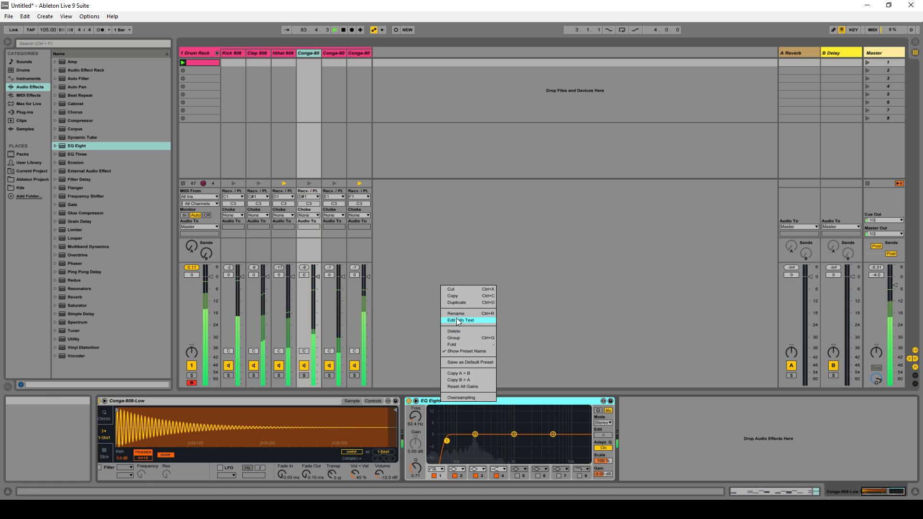
{"action": "left_click", "coordinate": [457, 297]}
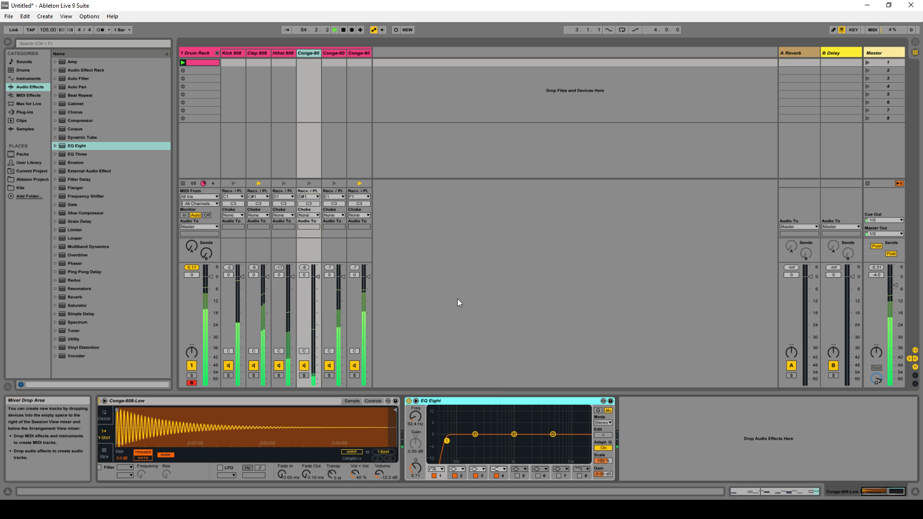
{"action": "left_click", "coordinate": [333, 133]}
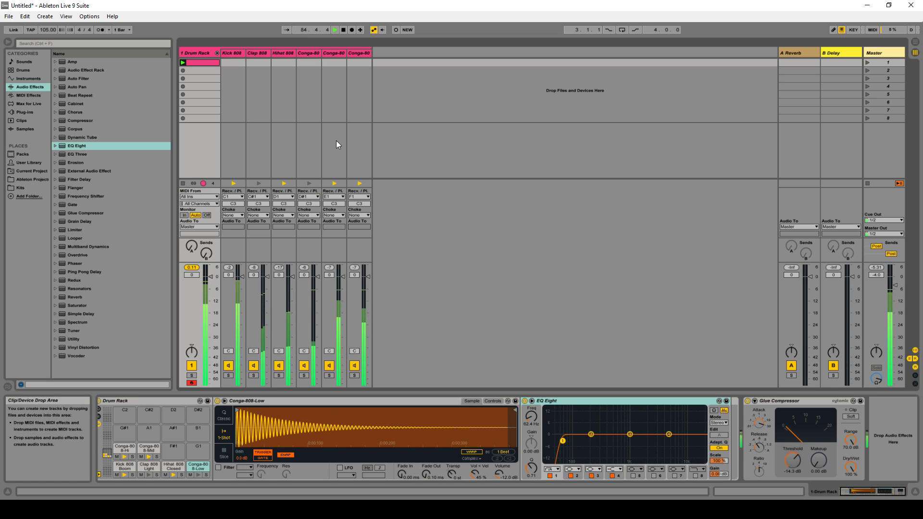
{"action": "left_click", "coordinate": [336, 56]}
{"action": "right_click", "coordinate": [457, 419]}
{"action": "left_click", "coordinate": [463, 422]}
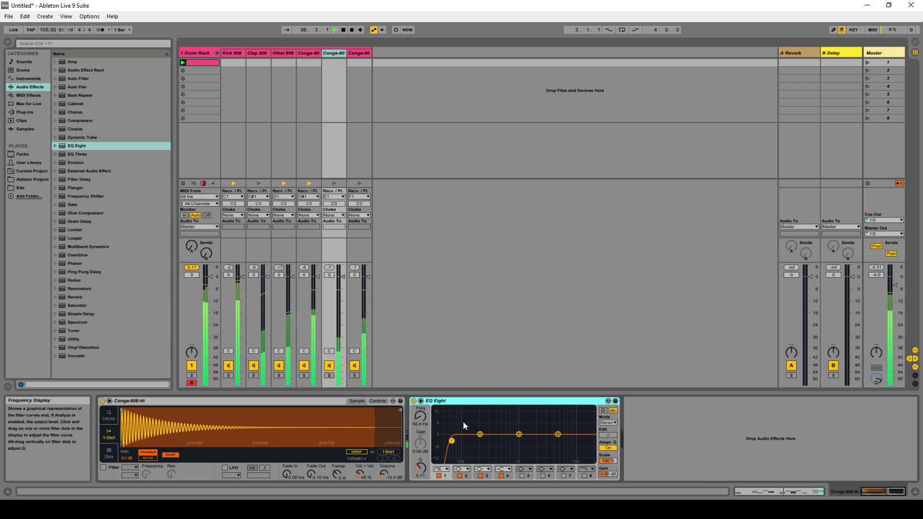
{"action": "left_click", "coordinate": [359, 53]}
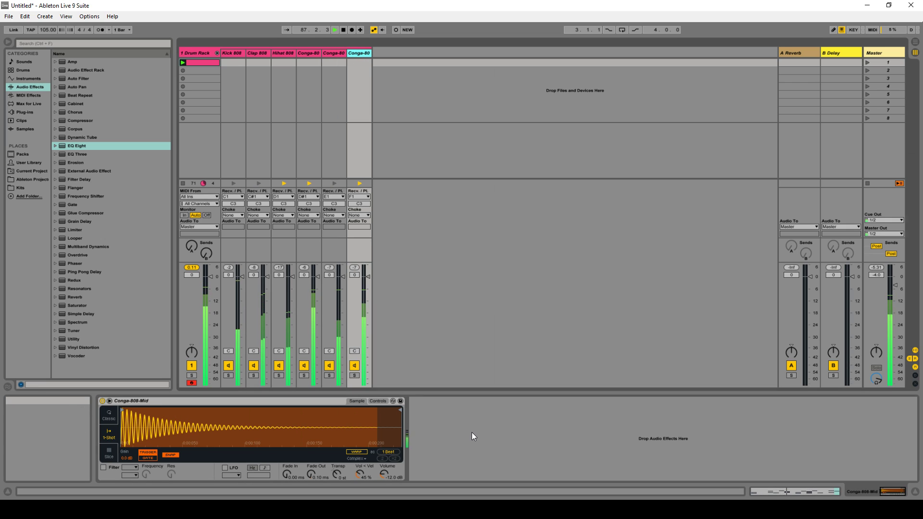
{"action": "key", "text": "ctrl+v"}
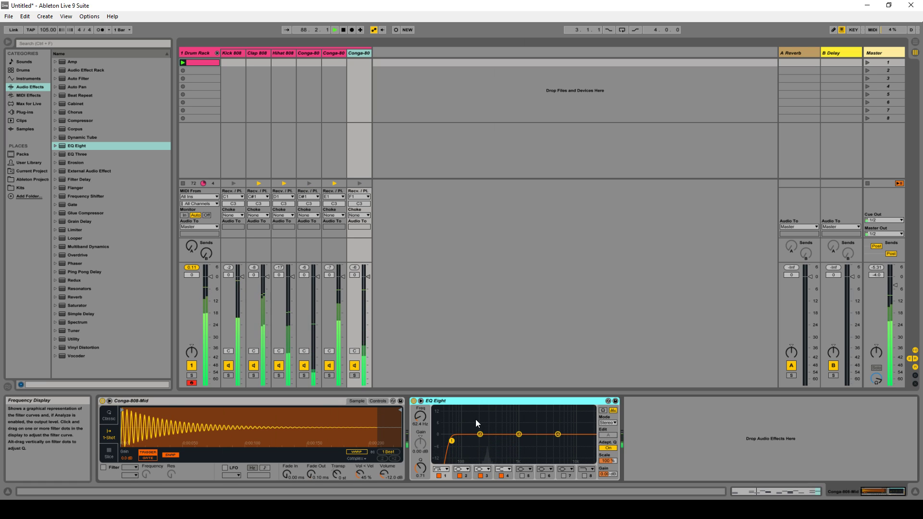
Solo the mid conga and the high conga in turn, bypassing and re-enabling each one's EQ Eight to compare the sound
{"action": "left_click", "coordinate": [354, 376]}
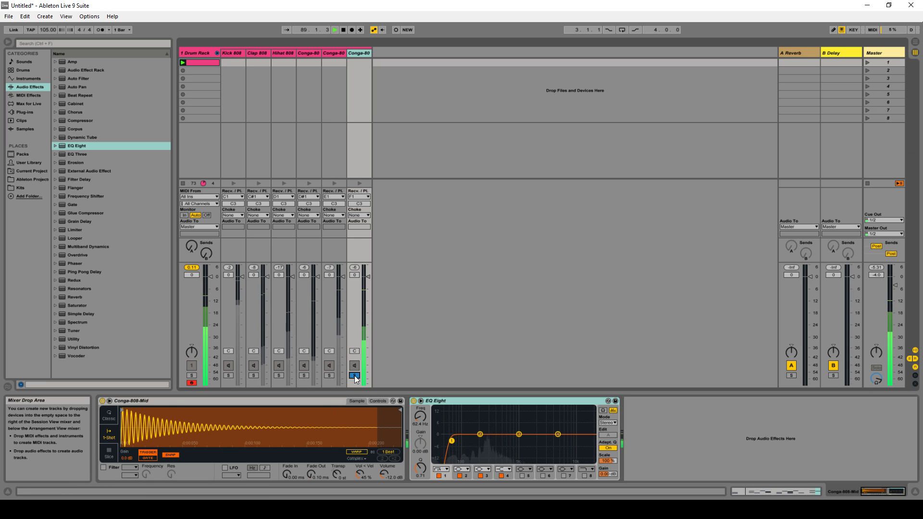
{"action": "left_click", "coordinate": [414, 401]}
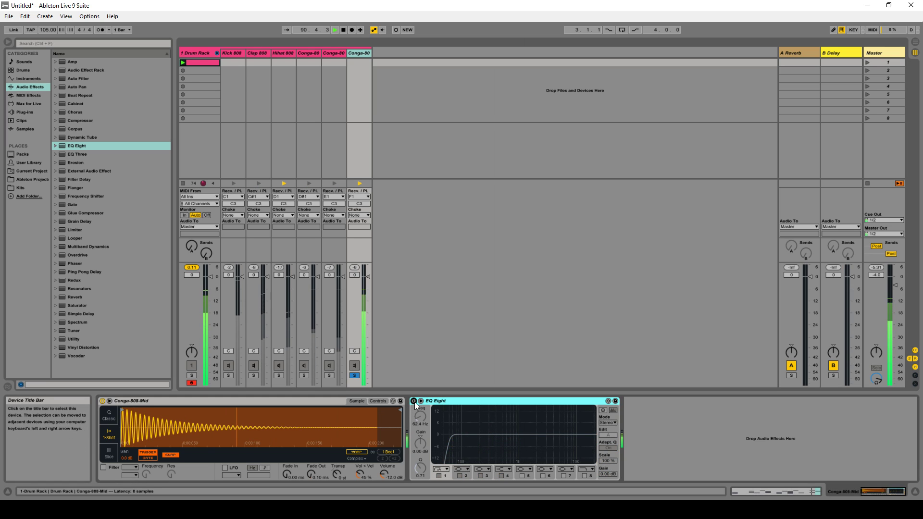
{"action": "left_click", "coordinate": [414, 401]}
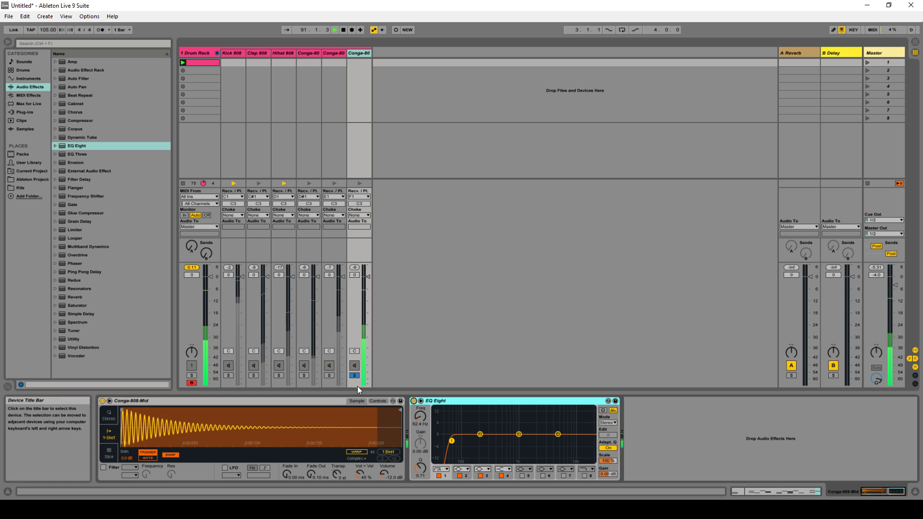
{"action": "left_click", "coordinate": [333, 337]}
{"action": "left_click", "coordinate": [328, 375]}
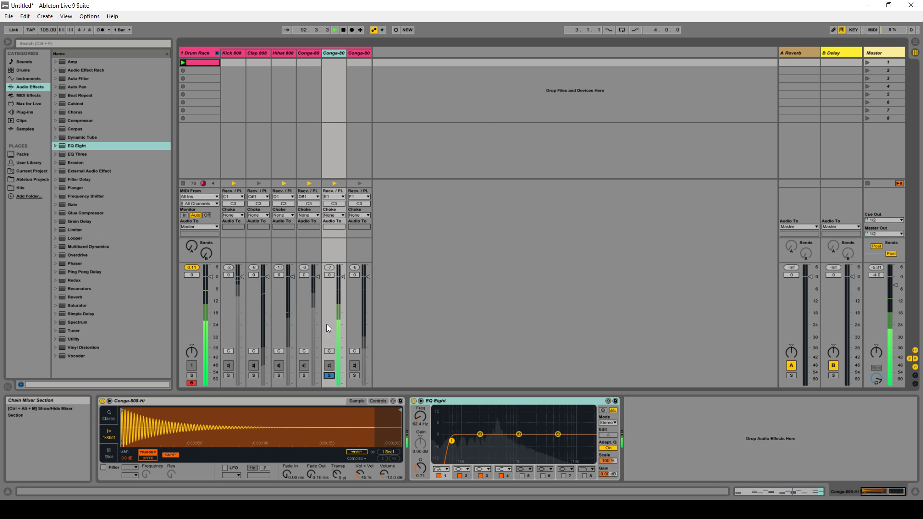
{"action": "left_click", "coordinate": [413, 401]}
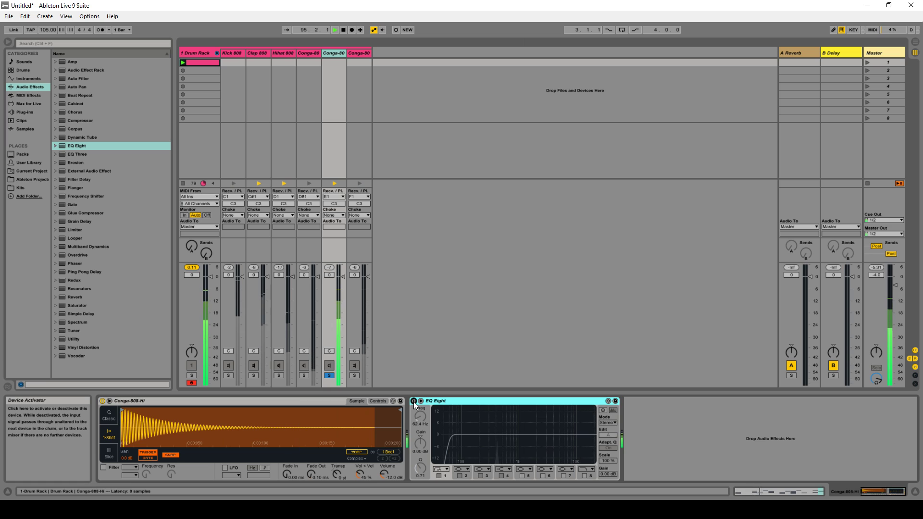
{"action": "left_click", "coordinate": [414, 401]}
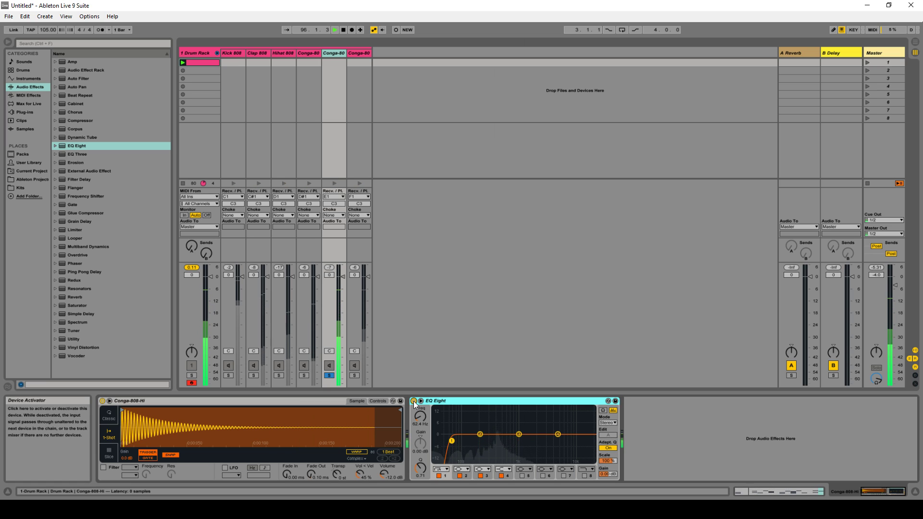
Solo the low conga to compare its EQ Eight off and on, unsolo it, and reset the Drum Rack track's peak level indicator
{"action": "left_click", "coordinate": [308, 328]}
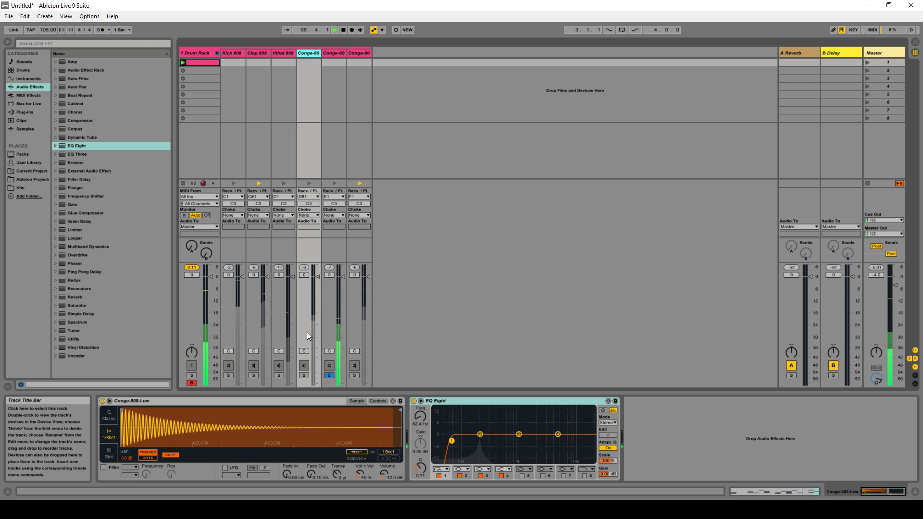
{"action": "left_click", "coordinate": [304, 375]}
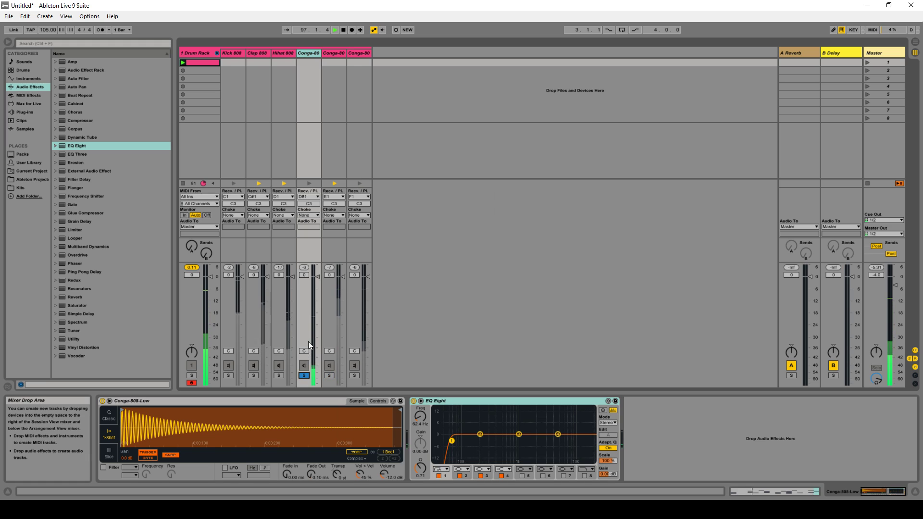
{"action": "left_click", "coordinate": [414, 400]}
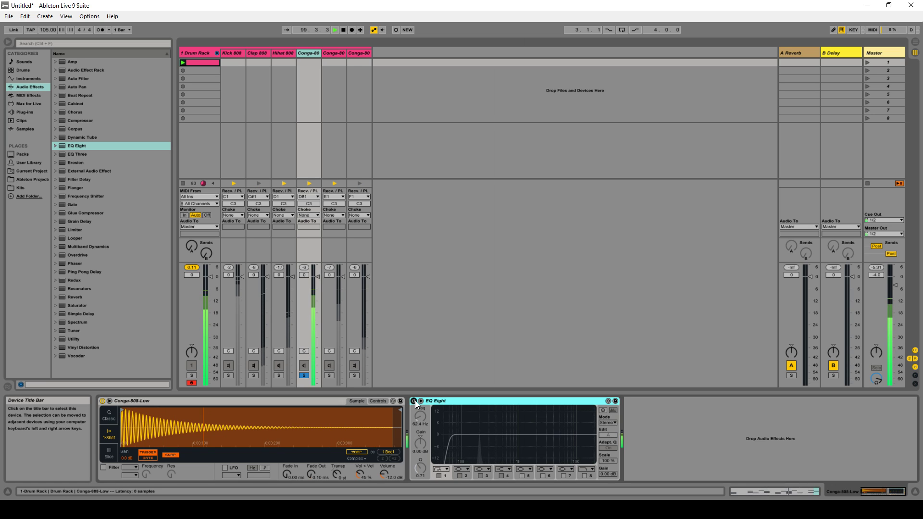
{"action": "left_click", "coordinate": [414, 401]}
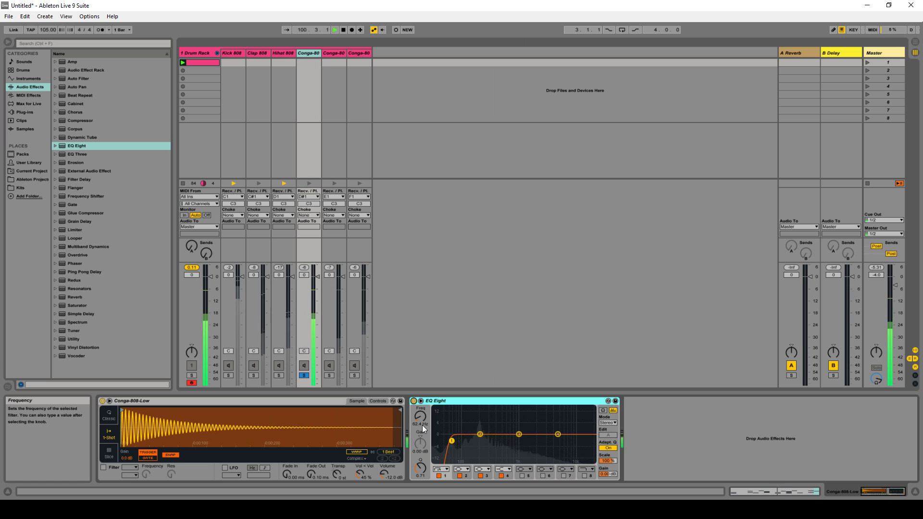
{"action": "left_click", "coordinate": [417, 423]}
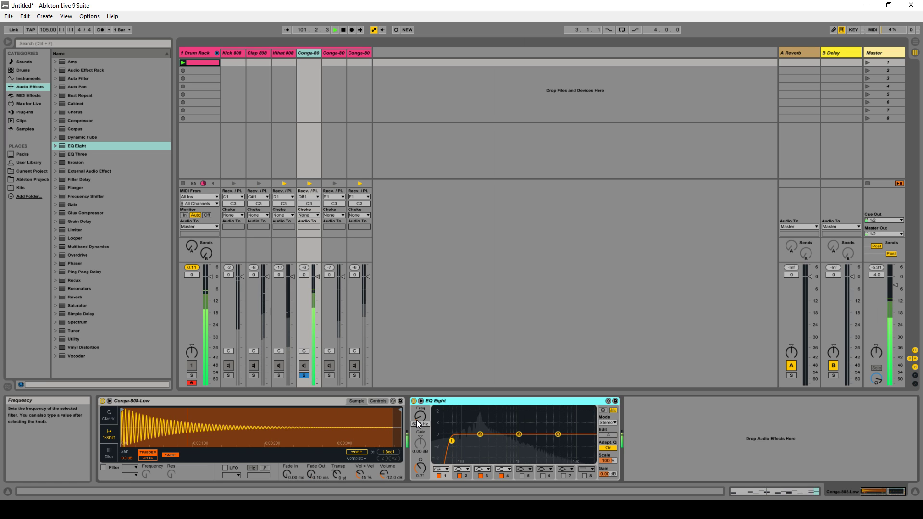
{"action": "left_click", "coordinate": [303, 375]}
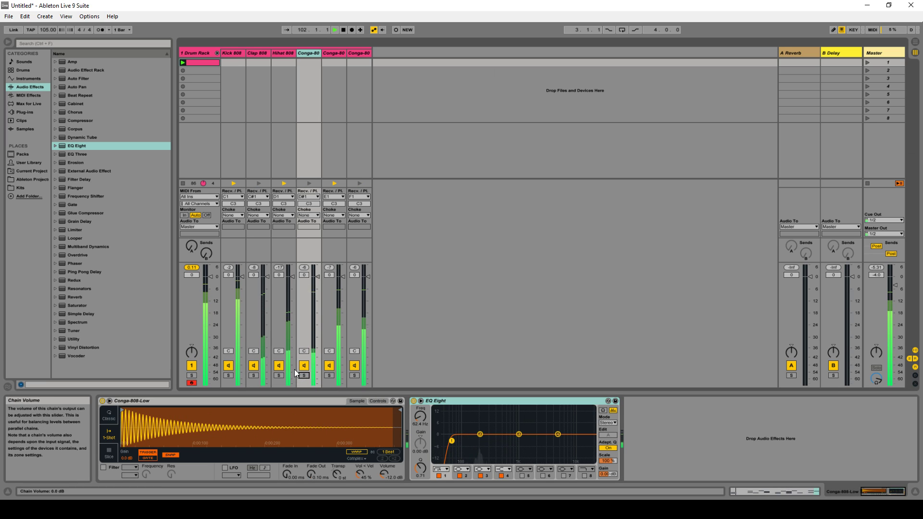
{"action": "left_click", "coordinate": [191, 268]}
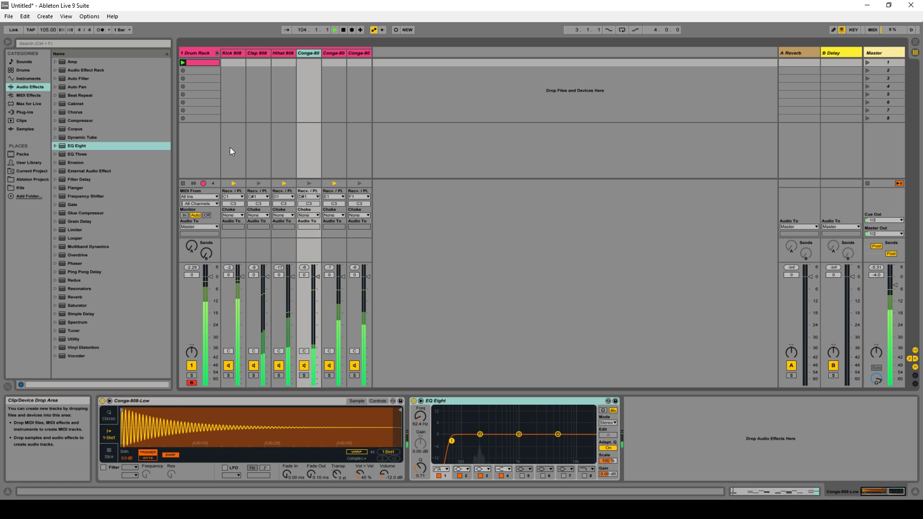
Add an EQ Eight to the hi-hat chain and boost band 4 by about 5 dB at around 13.4 kHz
{"action": "left_click", "coordinate": [284, 146]}
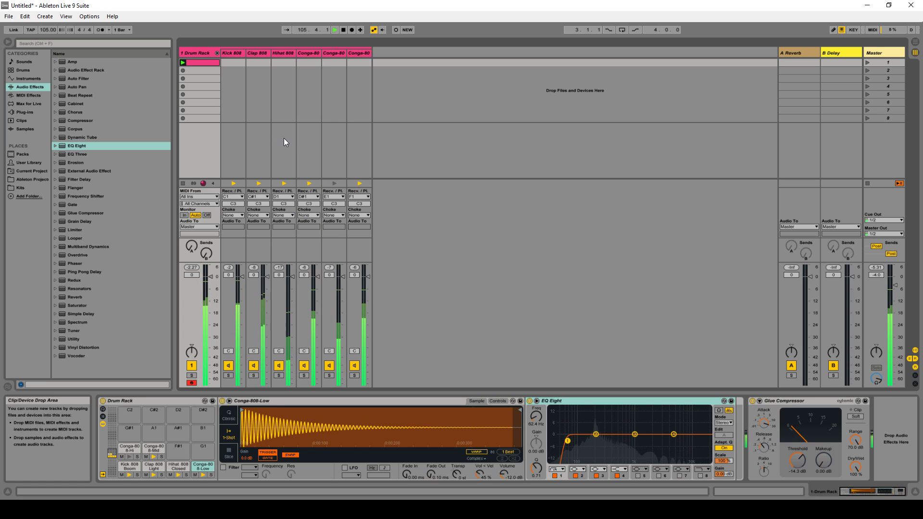
{"action": "left_click", "coordinate": [284, 53]}
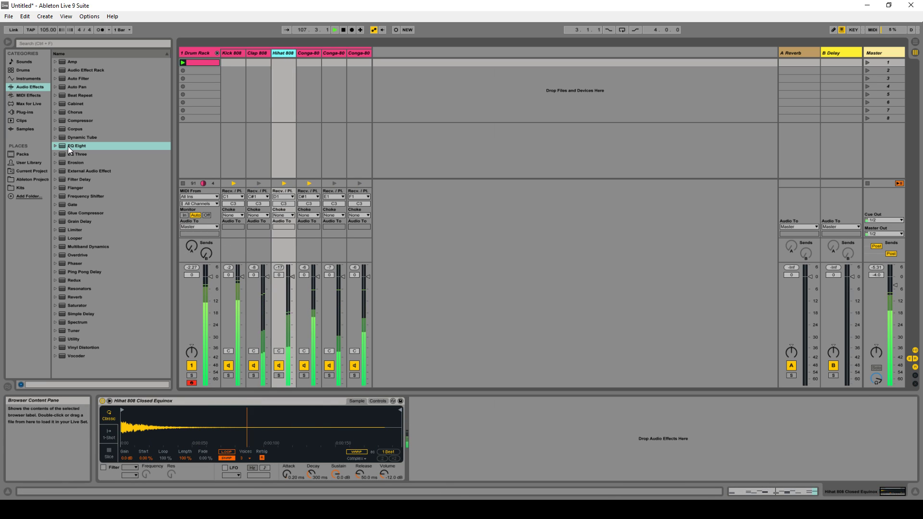
{"action": "left_click_drag", "start_coordinate": [67, 146], "coordinate": [453, 418]}
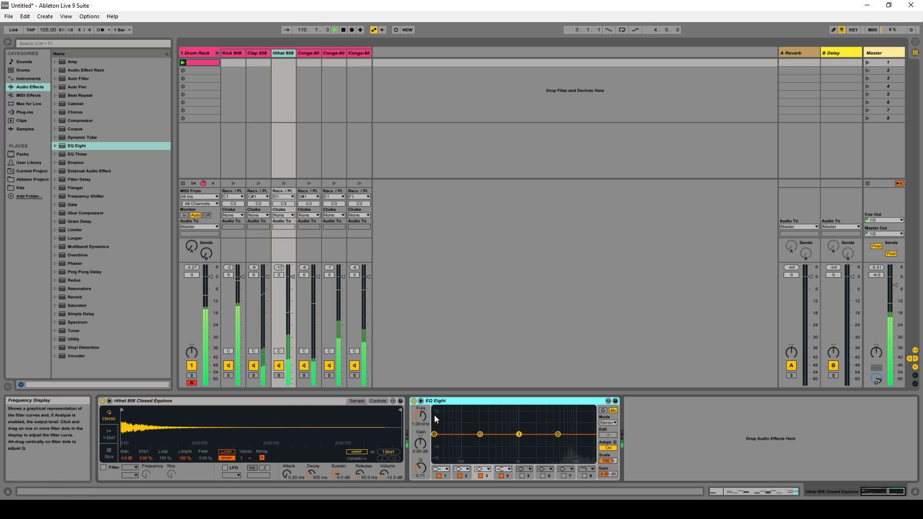
{"action": "left_click", "coordinate": [421, 402]}
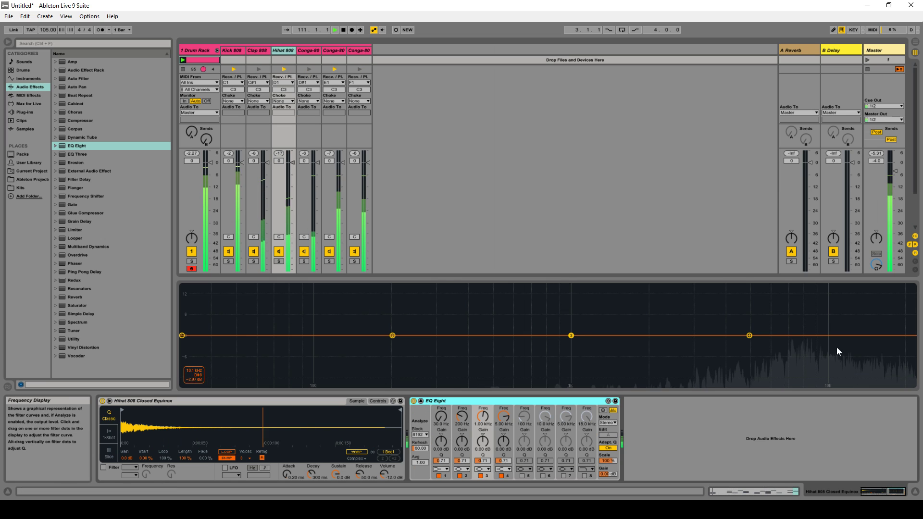
{"action": "left_click", "coordinate": [420, 401]}
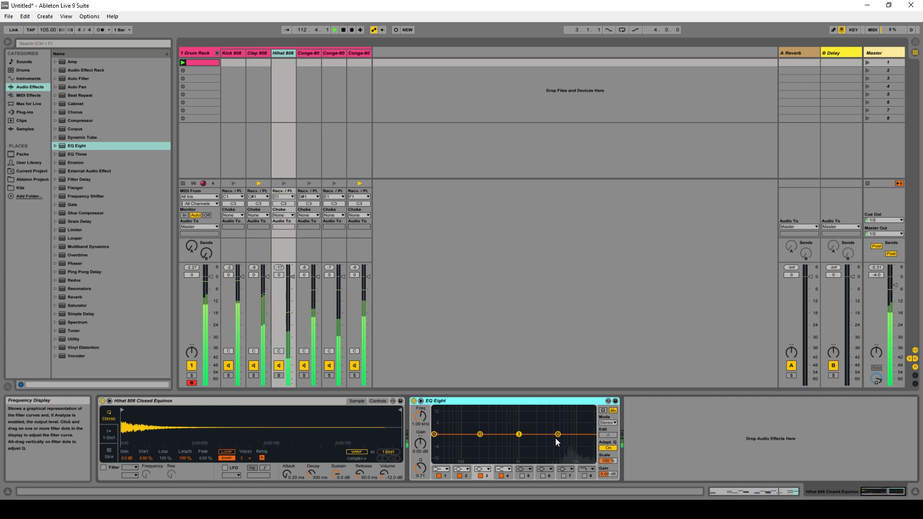
{"action": "left_click_drag", "start_coordinate": [557, 435], "coordinate": [579, 427]}
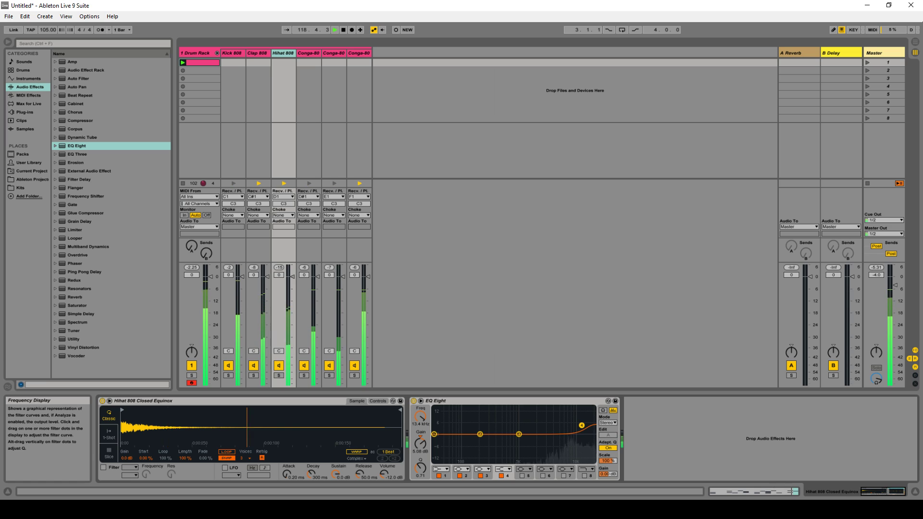
Make band 1 of the hi-hat's EQ Eight a low cut at about 534 Hz, and compare the EQ off and on
{"action": "left_click", "coordinate": [441, 469]}
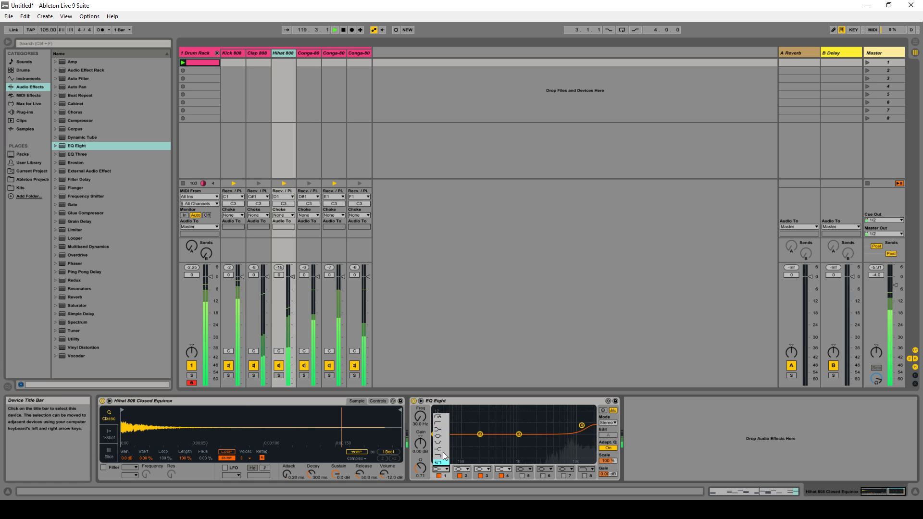
{"action": "left_click", "coordinate": [440, 417]}
{"action": "left_click_drag", "start_coordinate": [448, 441], "coordinate": [504, 440]}
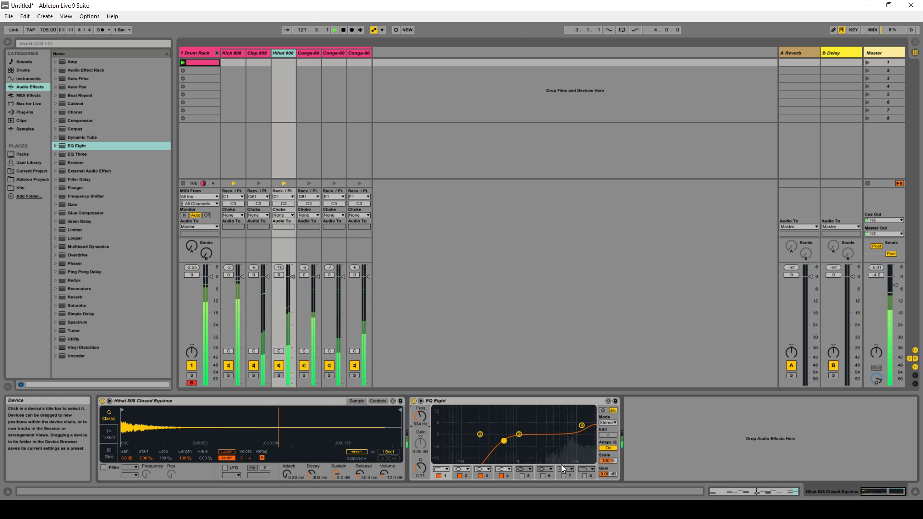
{"action": "left_click", "coordinate": [414, 401]}
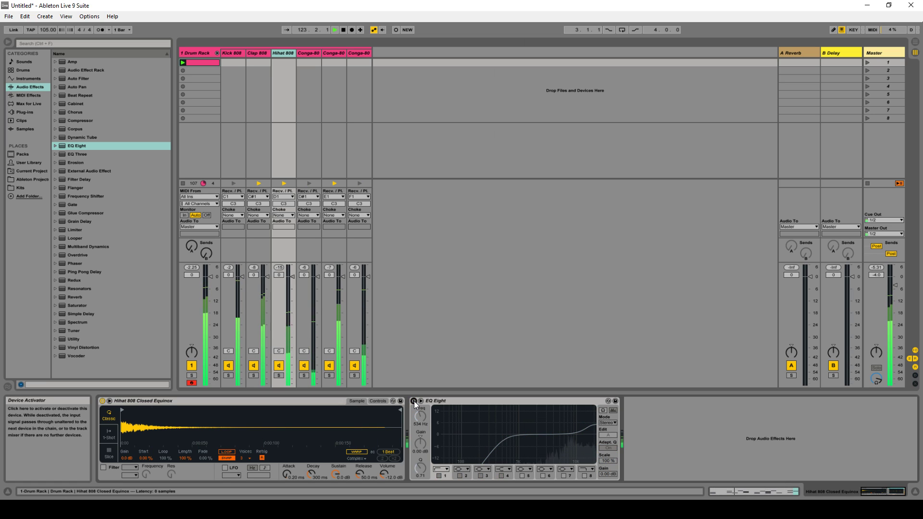
{"action": "left_click", "coordinate": [413, 401]}
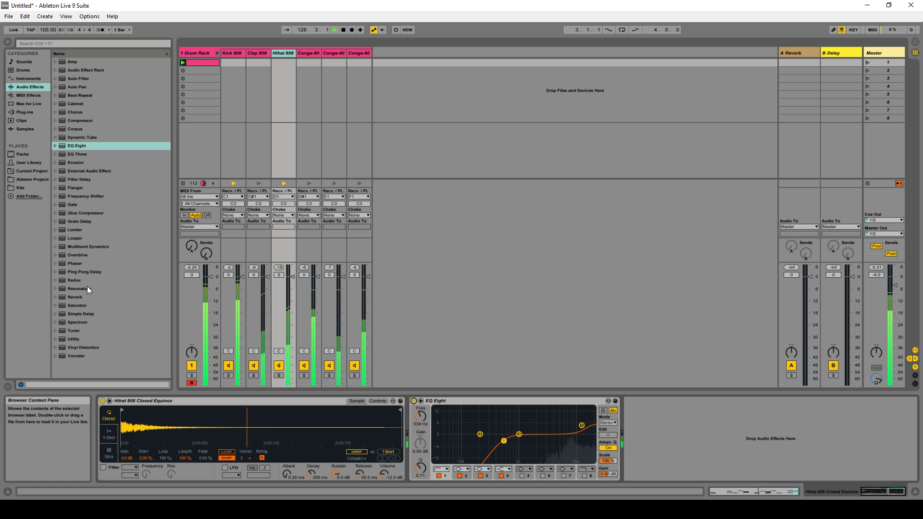
Add a Simple Delay to the hi-hat chain with its right delay at 8 sixteenths, and pan the chain to the right
{"action": "left_click", "coordinate": [82, 313]}
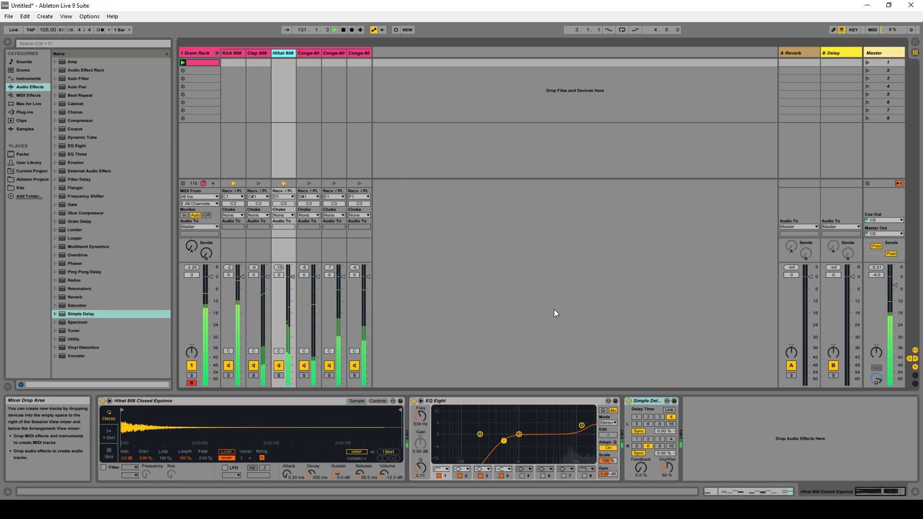
{"action": "left_click", "coordinate": [666, 476]}
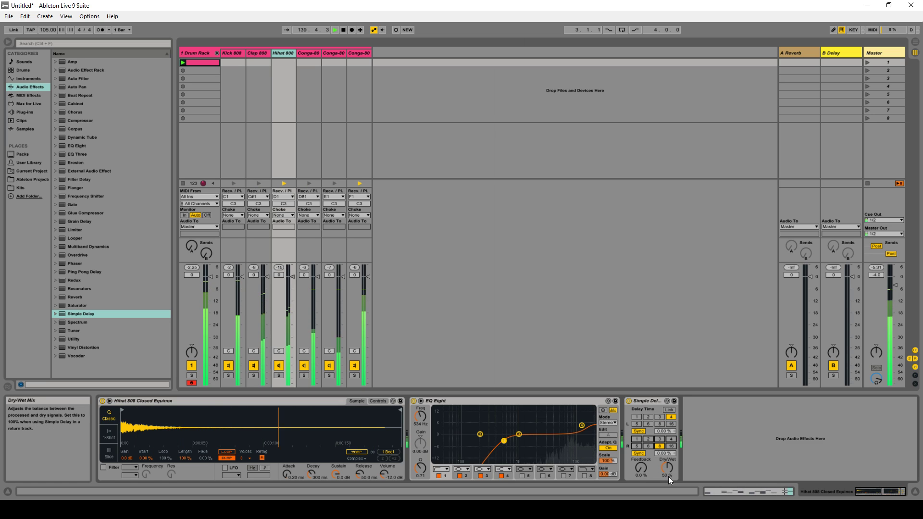
{"action": "left_click", "coordinate": [630, 402]}
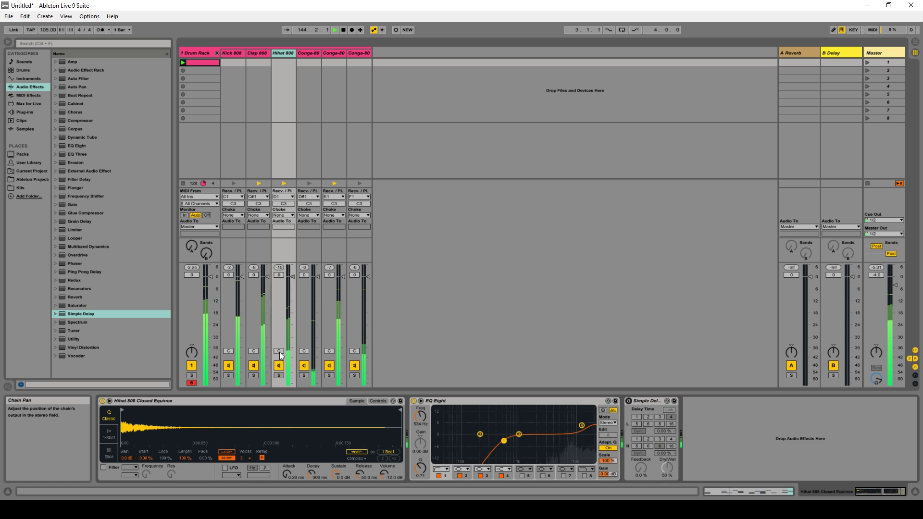
{"action": "left_click_drag", "start_coordinate": [279, 350], "coordinate": [279, 336]}
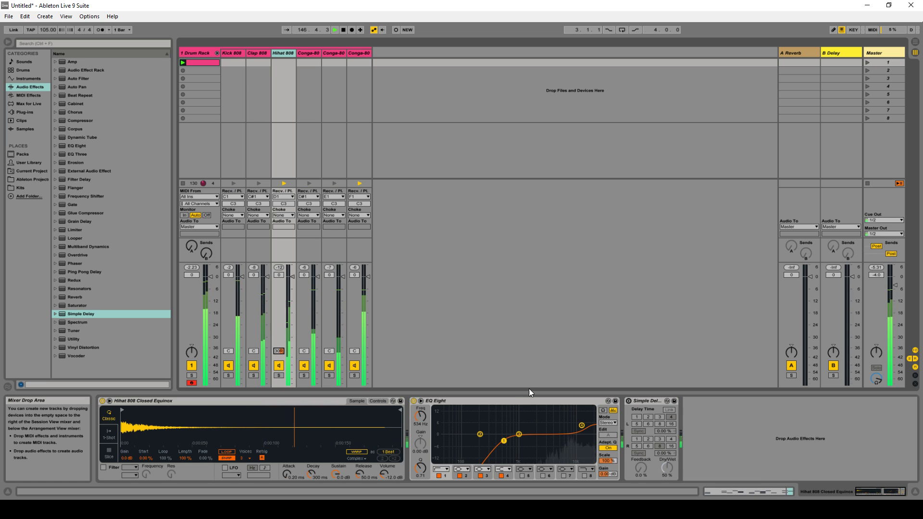
{"action": "left_click", "coordinate": [628, 400]}
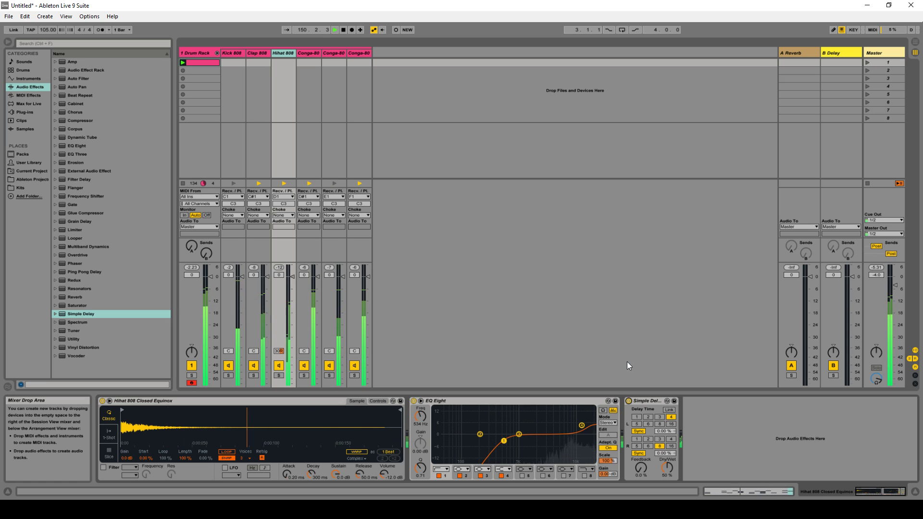
Try other Simple Delay times on the hi-hat, such as 8 left and 16 right, and return to 4 left and 8 right
{"action": "left_click", "coordinate": [658, 424]}
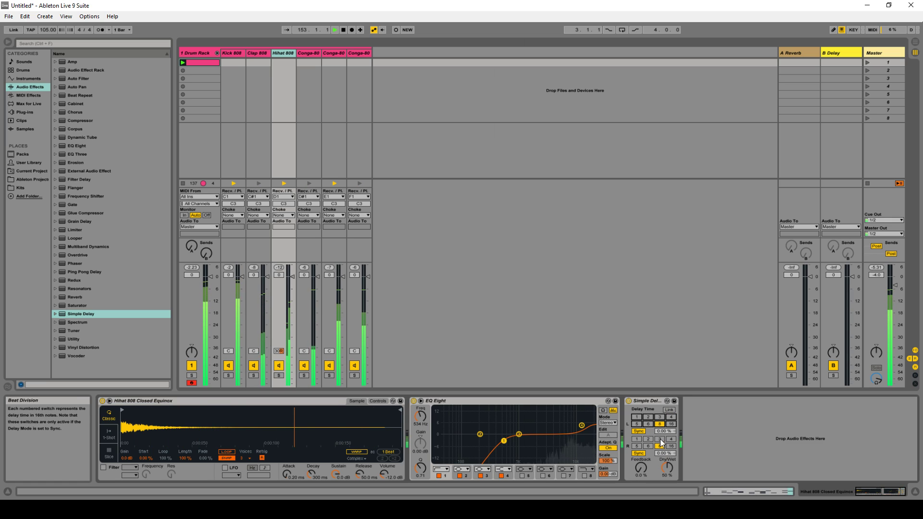
{"action": "left_click", "coordinate": [660, 439]}
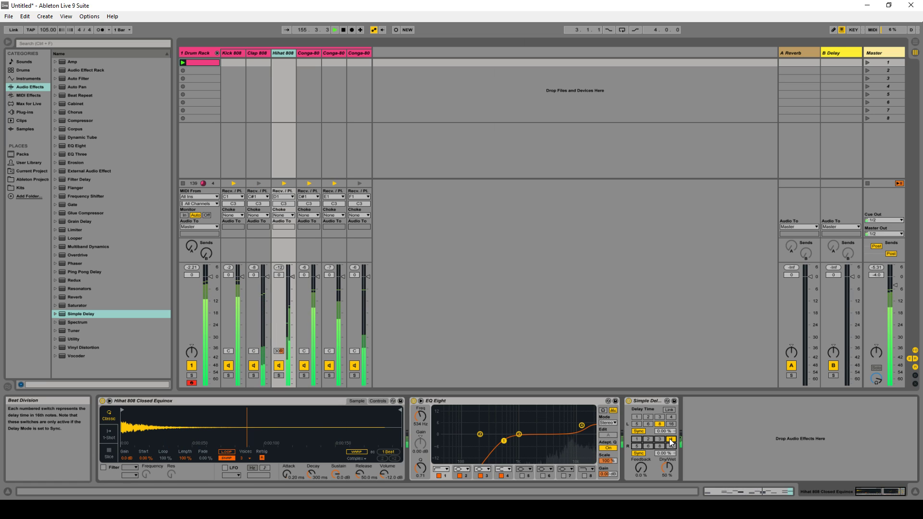
{"action": "left_click", "coordinate": [671, 446]}
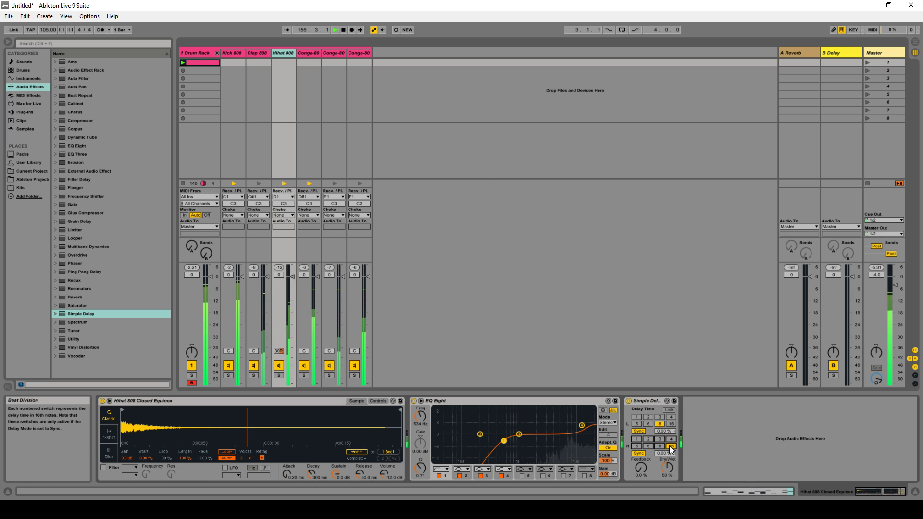
{"action": "left_click", "coordinate": [671, 418]}
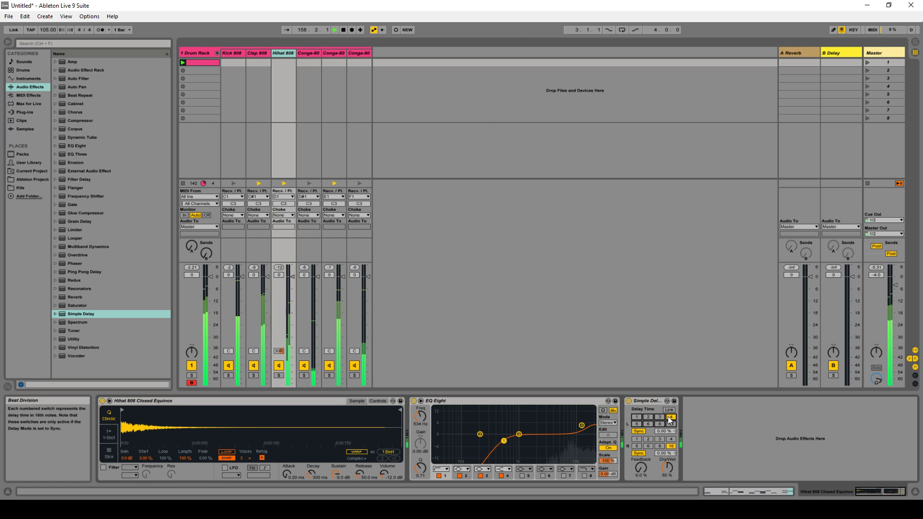
{"action": "left_click", "coordinate": [661, 446]}
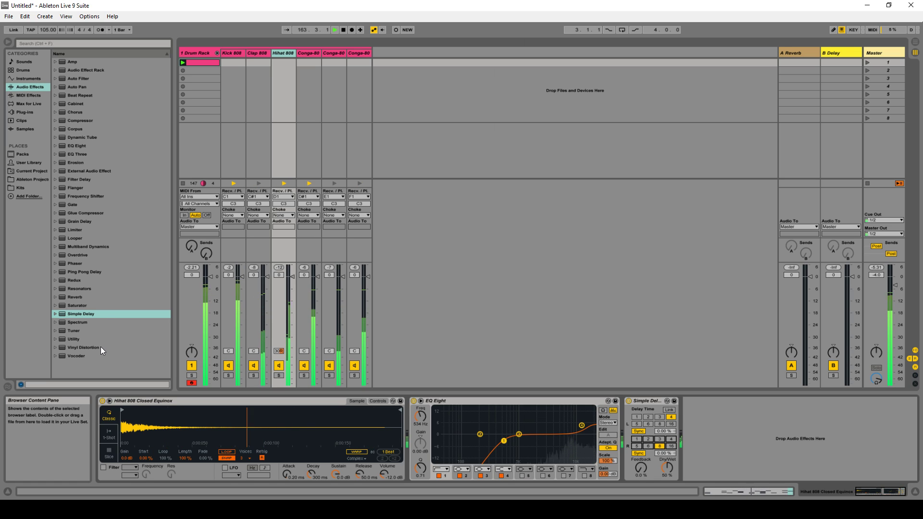
Add a Reverb to the clap chain, enable its input low cut and set the input filter's centre frequency just under 1 kHz
{"action": "left_click", "coordinate": [256, 247]}
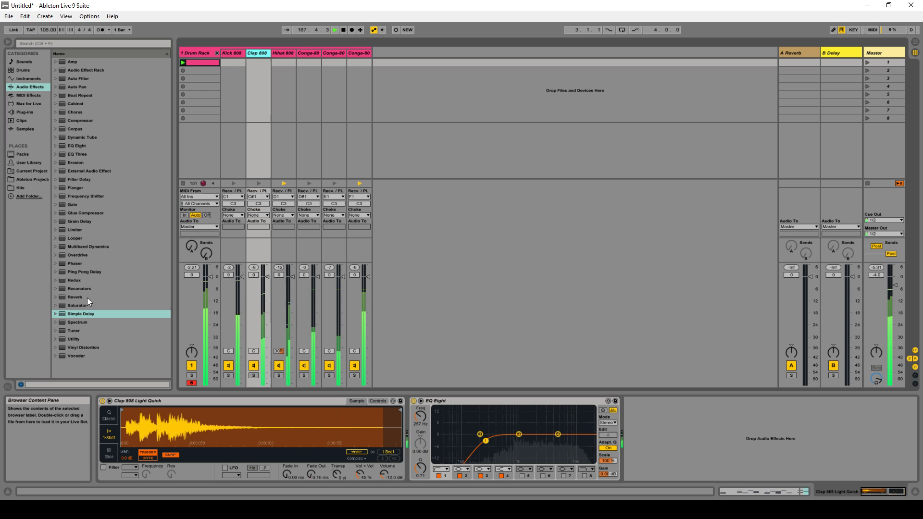
{"action": "left_click_drag", "start_coordinate": [74, 297], "coordinate": [690, 432]}
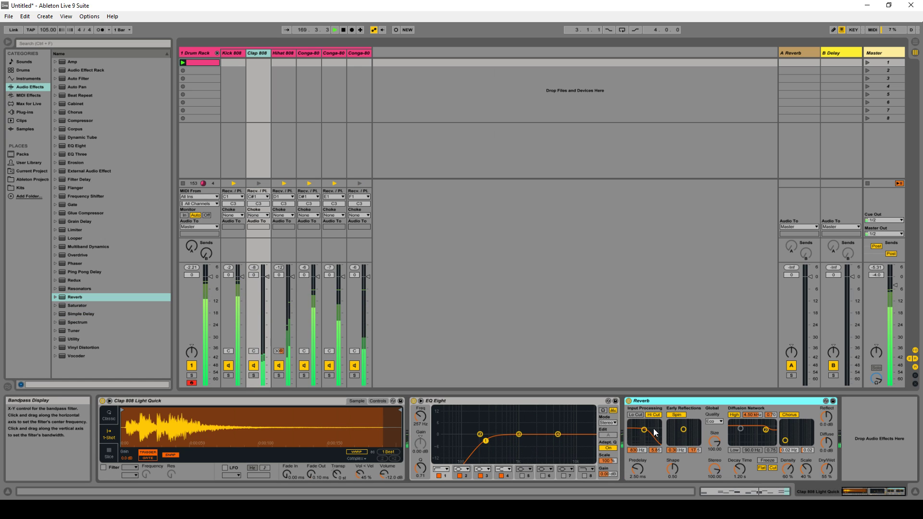
{"action": "left_click", "coordinate": [634, 416]}
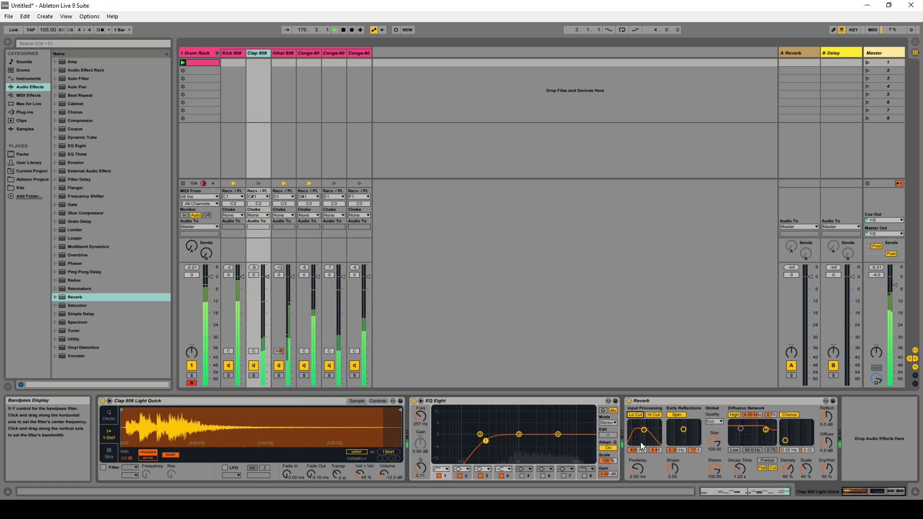
{"action": "mouse_move", "coordinate": [636, 450]}
{"action": "left_mouse_down"}
{"action": "mouse_move", "coordinate": [635, 440]}
{"action": "mouse_move", "coordinate": [636, 452]}
{"action": "left_mouse_up"}
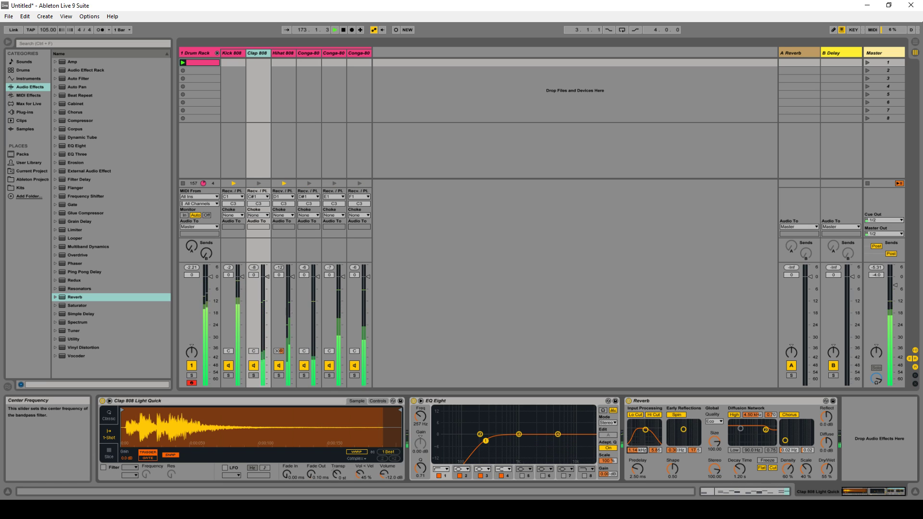
{"action": "left_click_drag", "start_coordinate": [635, 450], "coordinate": [635, 451]}
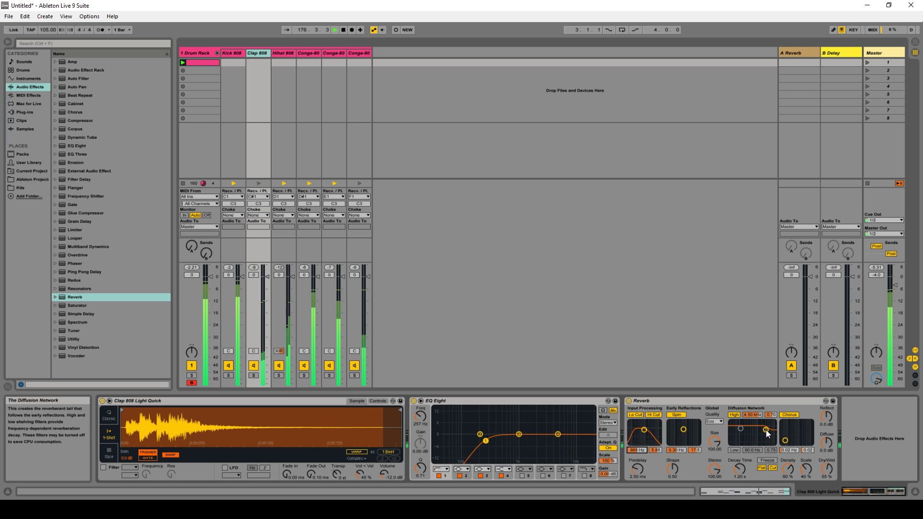
Set the clap Reverb's high diffusion filter to about 2.54 kHz, decay time to 932 ms, stereo to 82.86 and dry/wet to 30%
{"action": "left_click_drag", "start_coordinate": [765, 430], "coordinate": [765, 437]}
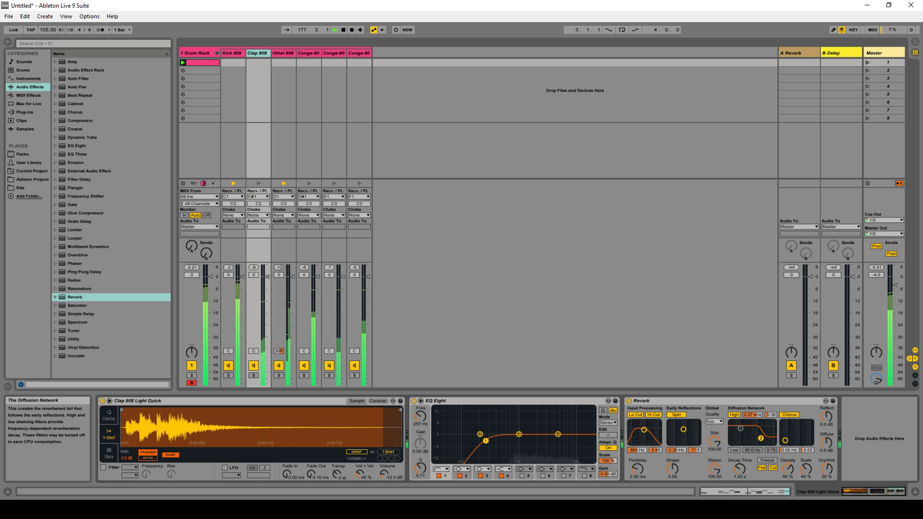
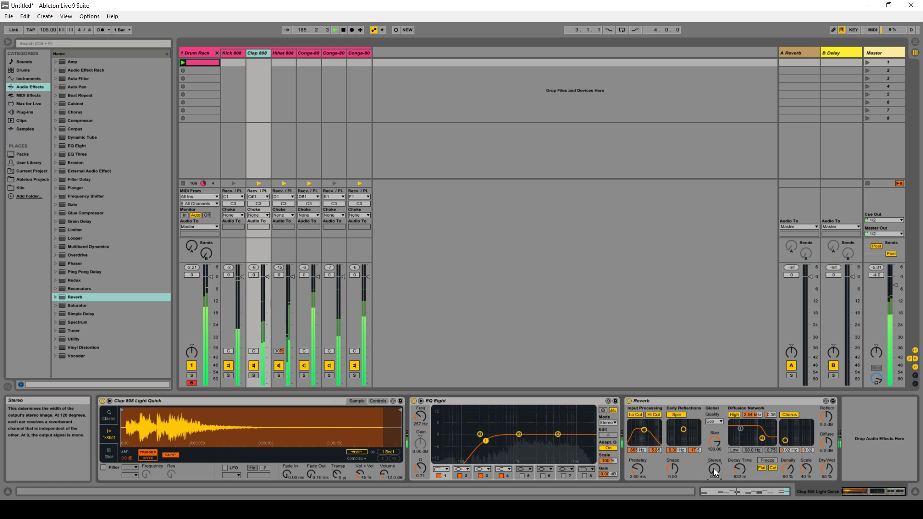
{"action": "left_click_drag", "start_coordinate": [713, 468], "coordinate": [714, 442]}
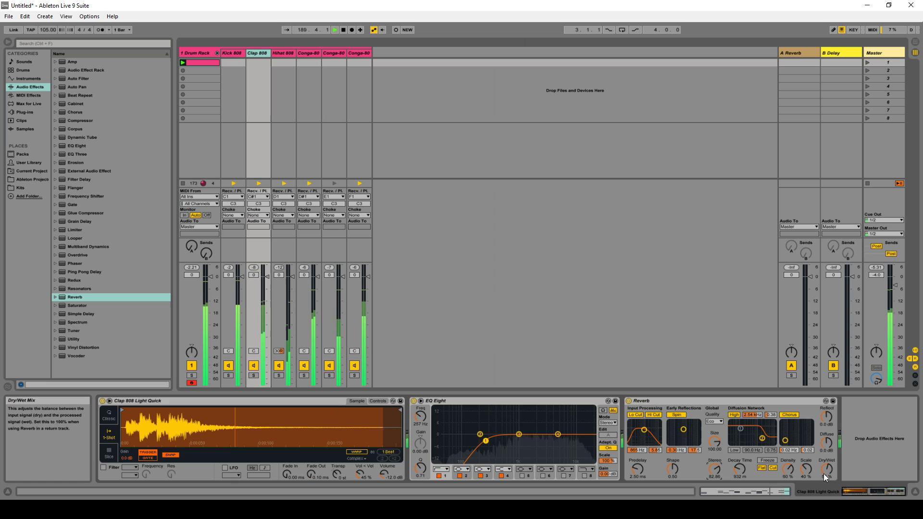
{"action": "left_click_drag", "start_coordinate": [826, 468], "coordinate": [826, 487]}
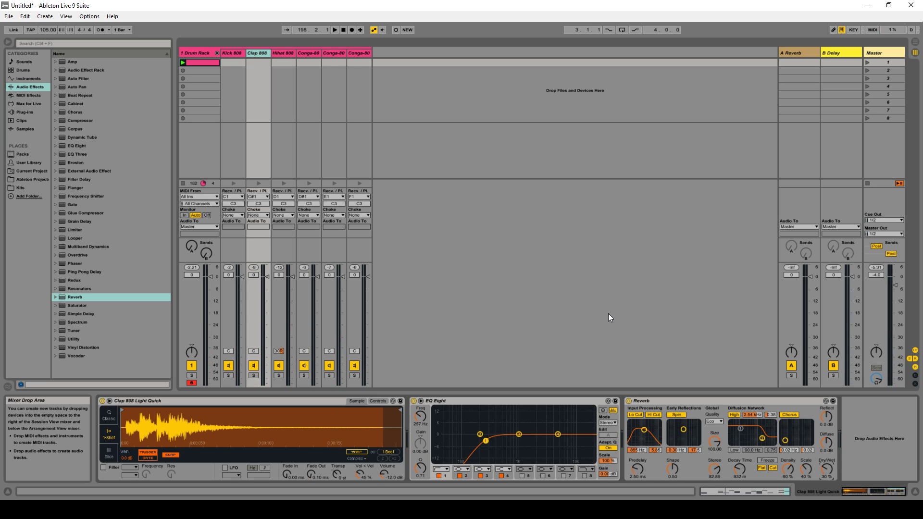
Restart playback and set the clap Reverb's predelay to about 40.3 ms and its decay time to about 814 ms
{"action": "key", "text": "space"}
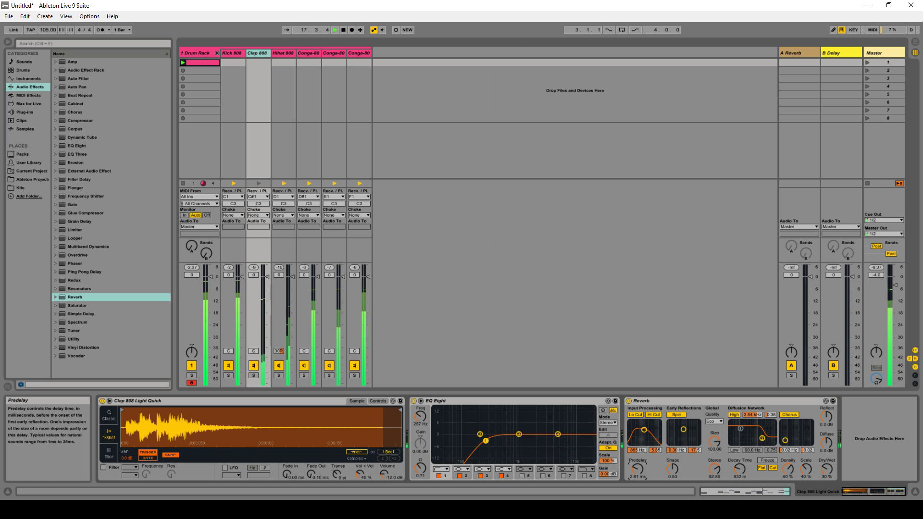
{"action": "left_click_drag", "start_coordinate": [637, 469], "coordinate": [637, 466]}
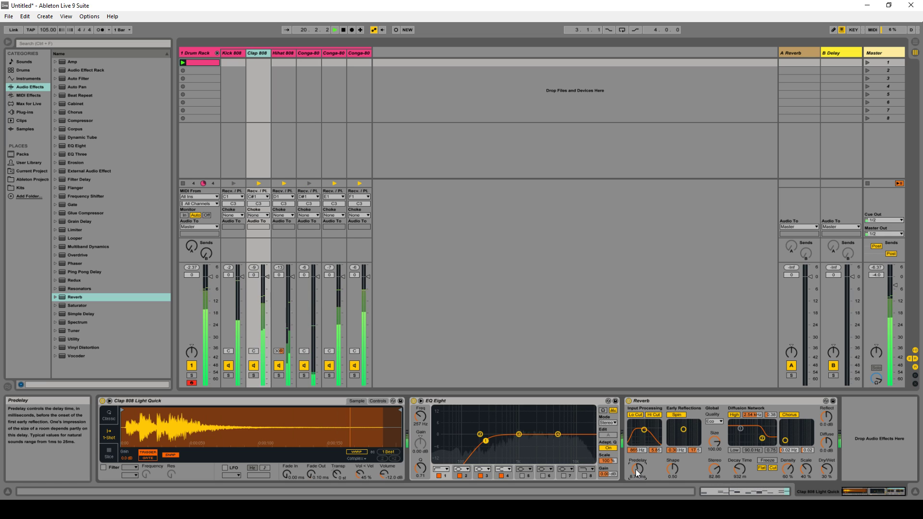
{"action": "left_click_drag", "start_coordinate": [637, 468], "coordinate": [637, 468]}
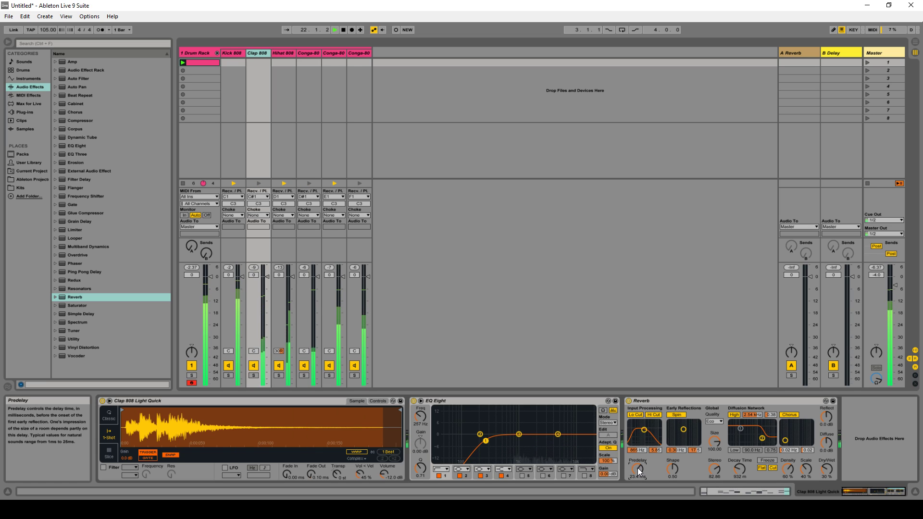
{"action": "left_click_drag", "start_coordinate": [637, 468], "coordinate": [639, 471]}
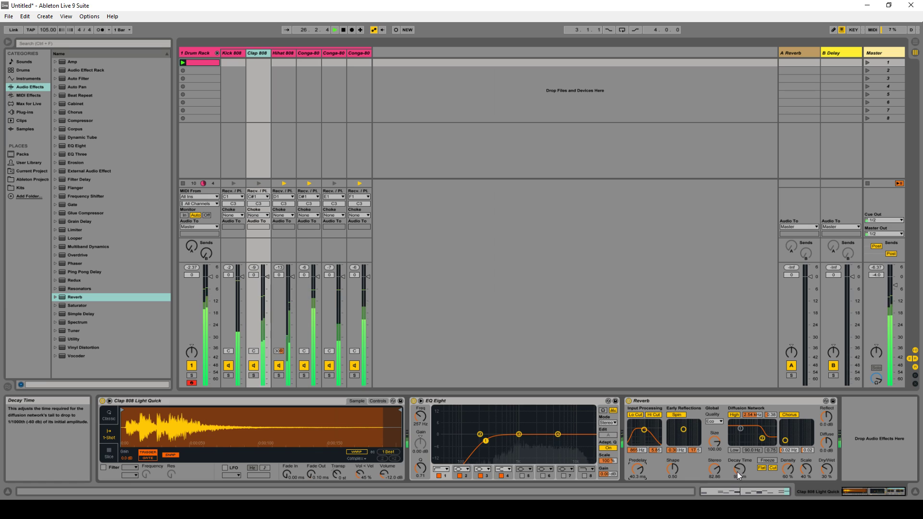
{"action": "left_click_drag", "start_coordinate": [737, 472], "coordinate": [737, 471]}
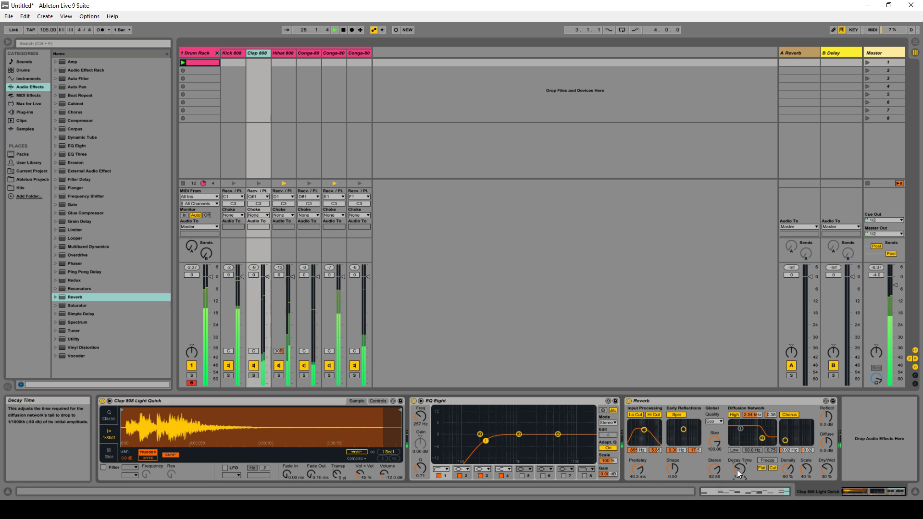
{"action": "mouse_move", "coordinate": [737, 470]}
{"action": "left_mouse_down"}
{"action": "mouse_move", "coordinate": [737, 484]}
{"action": "mouse_move", "coordinate": [737, 465]}
{"action": "left_mouse_up"}
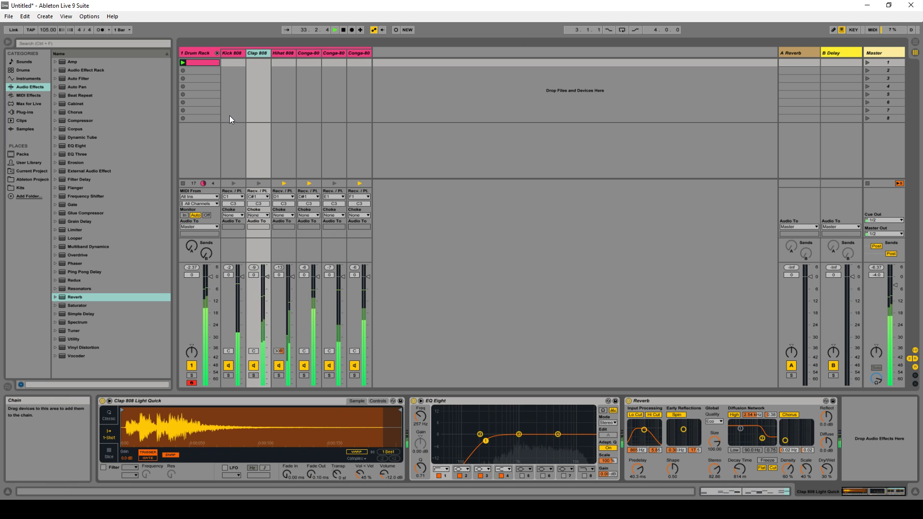
Add a Compressor after the EQ Eight on the kick chain and set its attack to 30 ms
{"action": "left_click", "coordinate": [231, 54]}
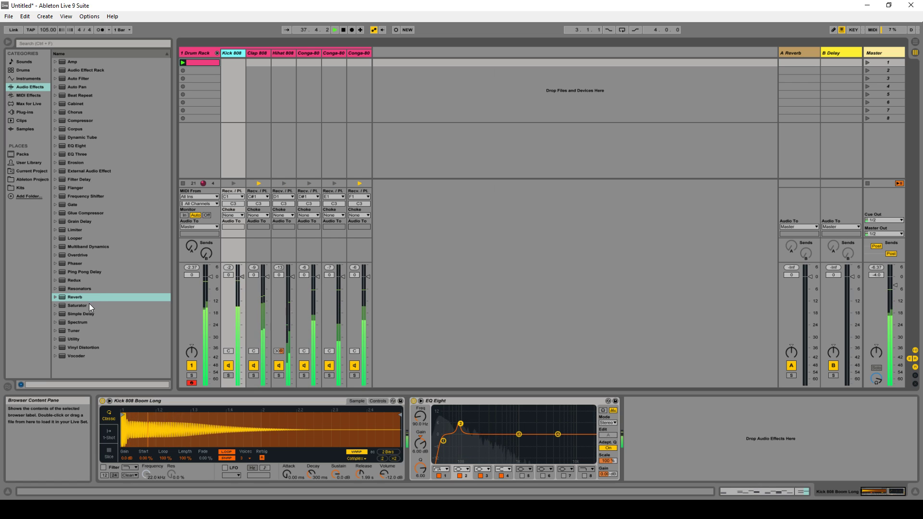
{"action": "left_click", "coordinate": [74, 120]}
{"action": "left_click_drag", "start_coordinate": [74, 119], "coordinate": [231, 99]}
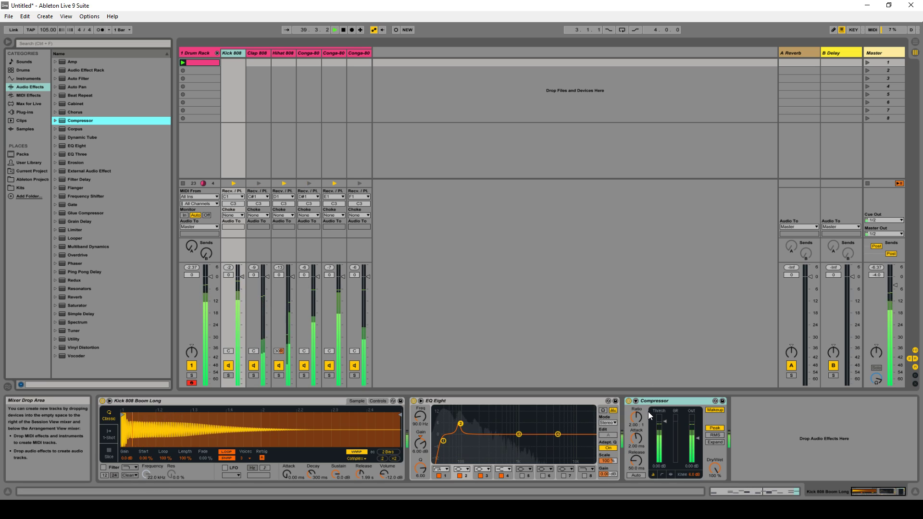
{"action": "left_click", "coordinate": [641, 448]}
{"action": "type", "text": "30"}
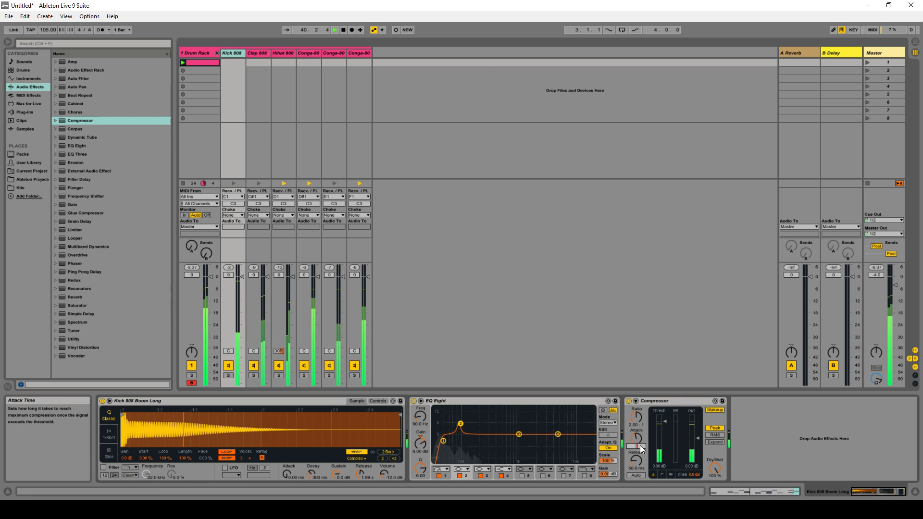
{"action": "key", "text": "Return"}
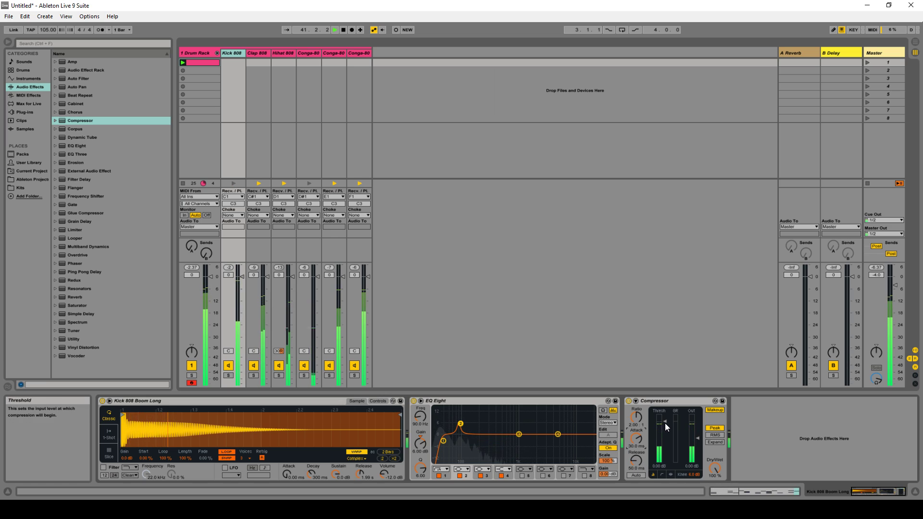
Lower the kick Compressor's threshold to about -13.1 dB with makeup off, set its release to 120 ms and turn makeup back on
{"action": "left_click_drag", "start_coordinate": [665, 423], "coordinate": [665, 427]}
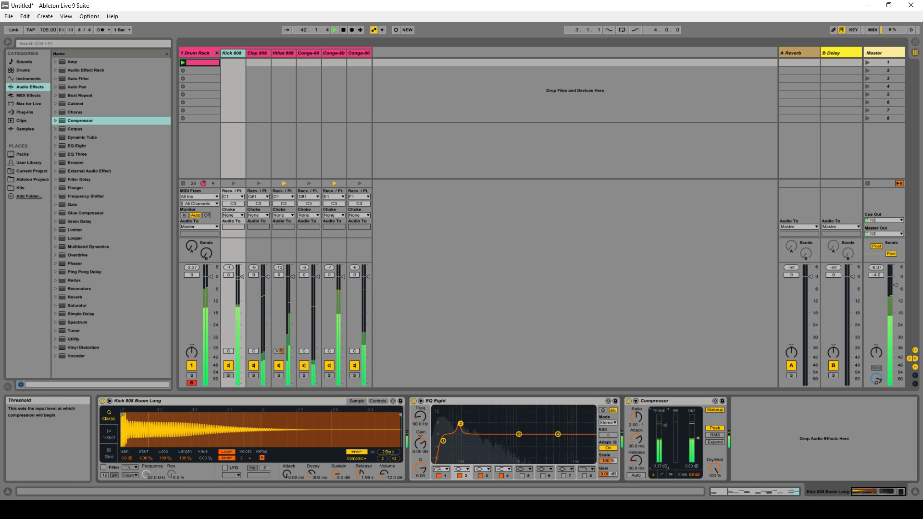
{"action": "left_click", "coordinate": [705, 414]}
{"action": "left_click_drag", "start_coordinate": [667, 429], "coordinate": [668, 435]}
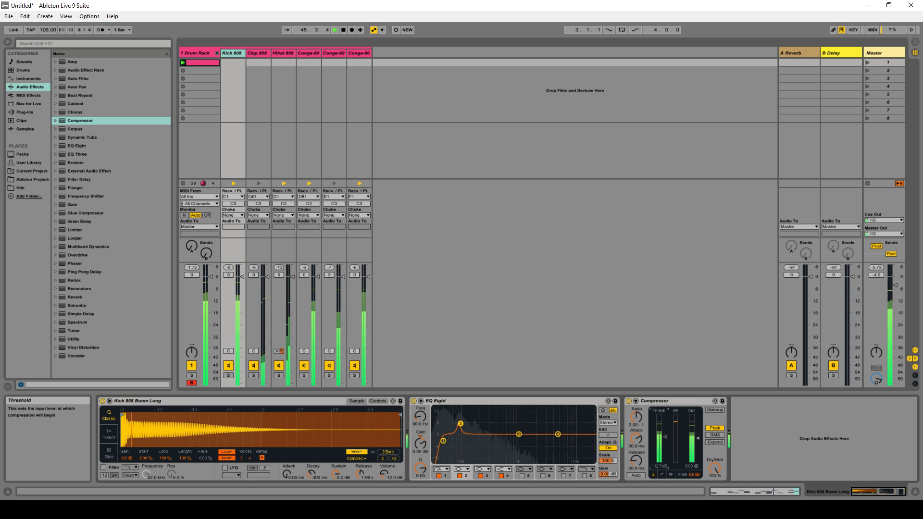
{"action": "left_click", "coordinate": [638, 469]}
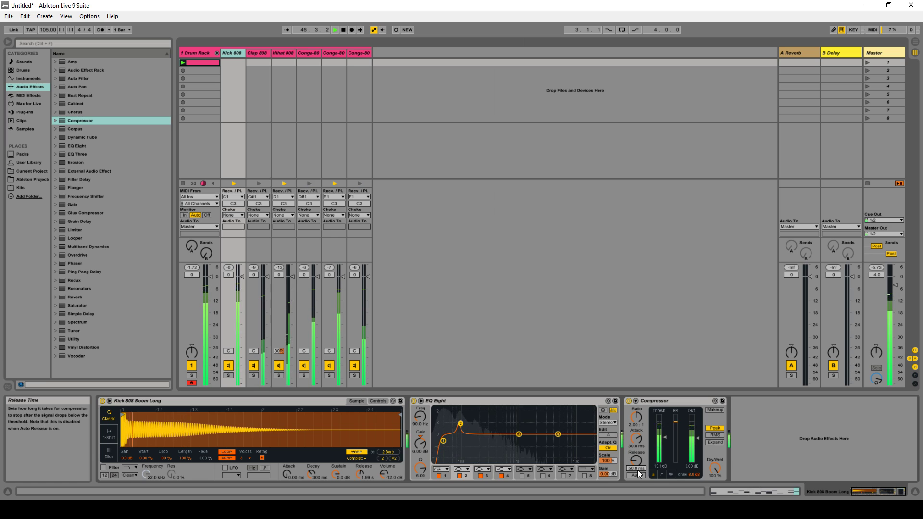
{"action": "type", "text": "120"}
{"action": "key", "text": "Return"}
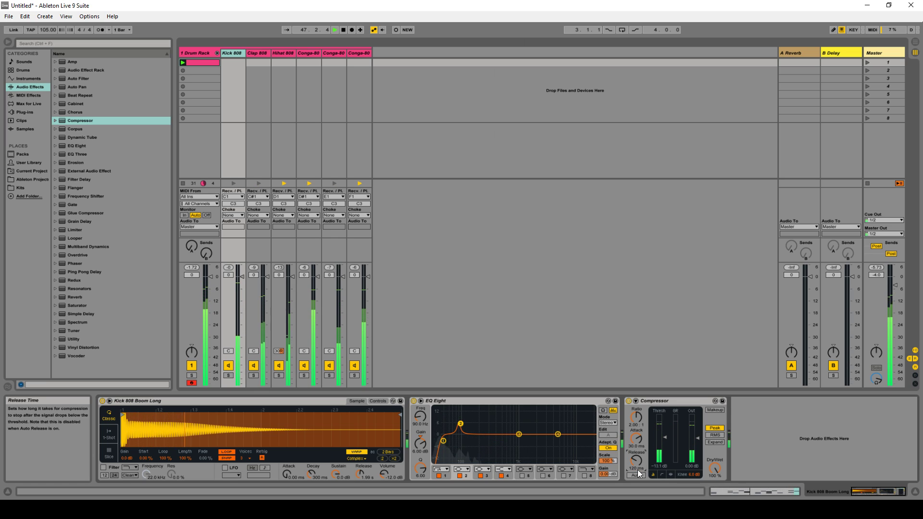
{"action": "left_click", "coordinate": [714, 410]}
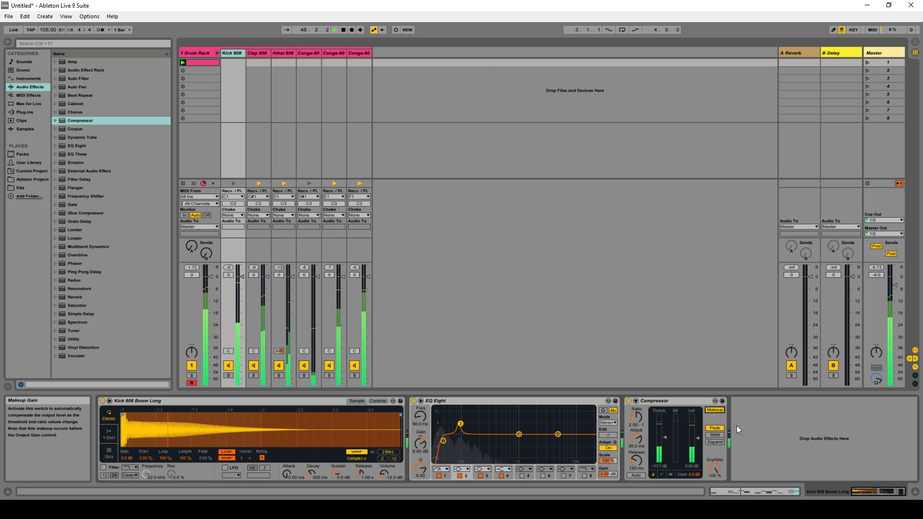
Set the kick Compressor's attack to 40 ms and lower its threshold to about -15.3 dB
{"action": "left_click", "coordinate": [635, 447]}
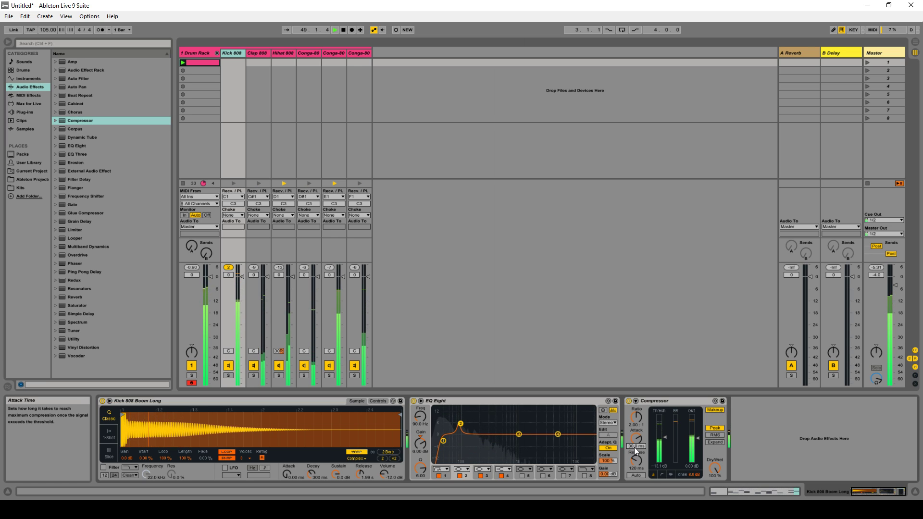
{"action": "type", "text": "40"}
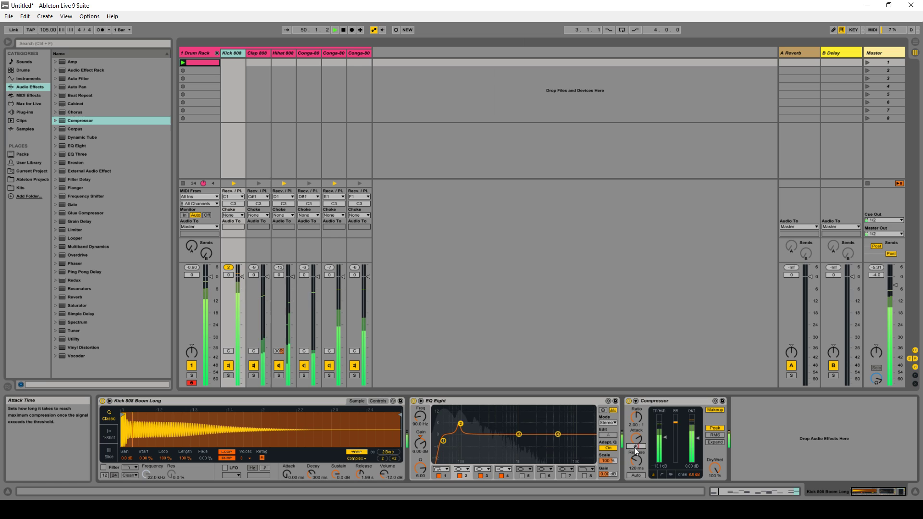
{"action": "key", "text": "Return"}
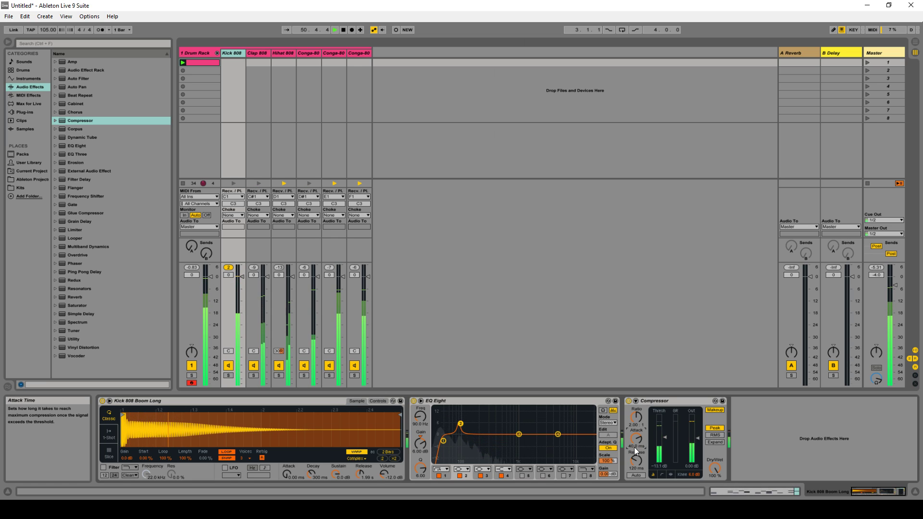
{"action": "left_click", "coordinate": [667, 439]}
{"action": "left_click_drag", "start_coordinate": [665, 437], "coordinate": [665, 440]}
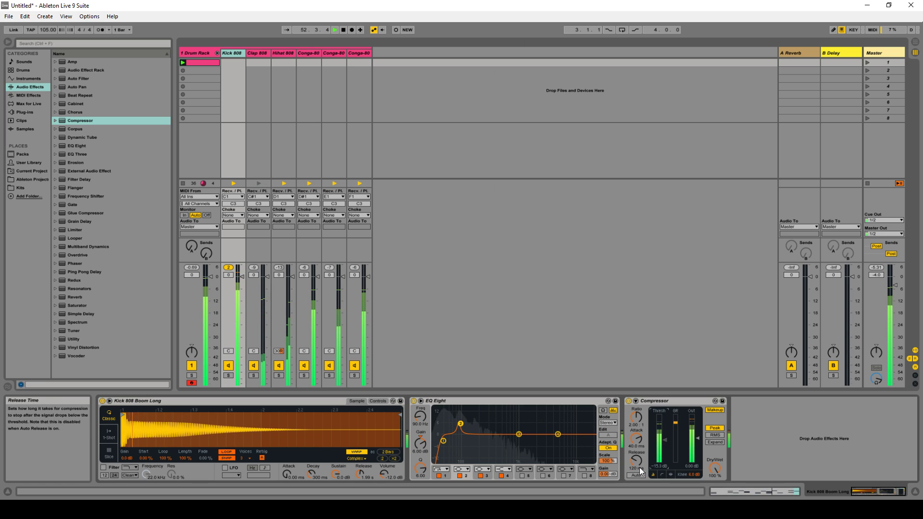
Try a shorter release and auto release on the kick Compressor, and return to a manual release of 120 ms
{"action": "left_click_drag", "start_coordinate": [635, 468], "coordinate": [636, 478]}
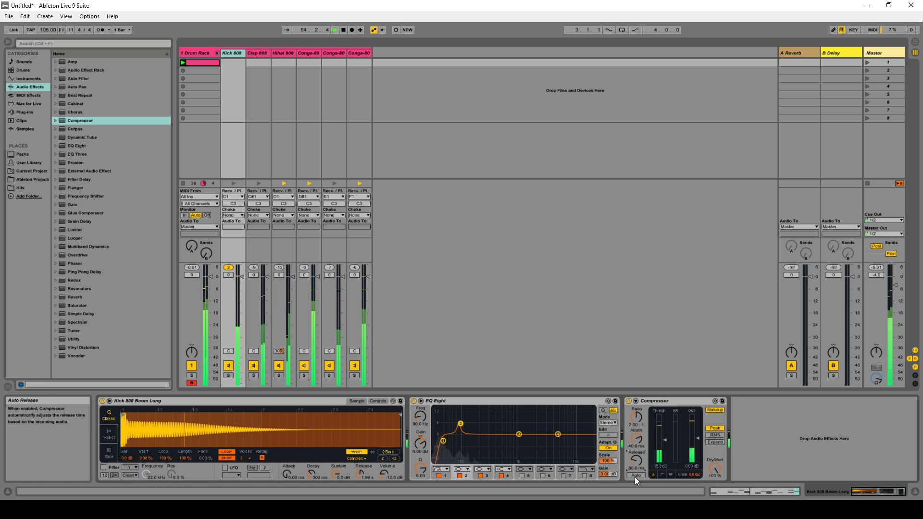
{"action": "left_click", "coordinate": [636, 476]}
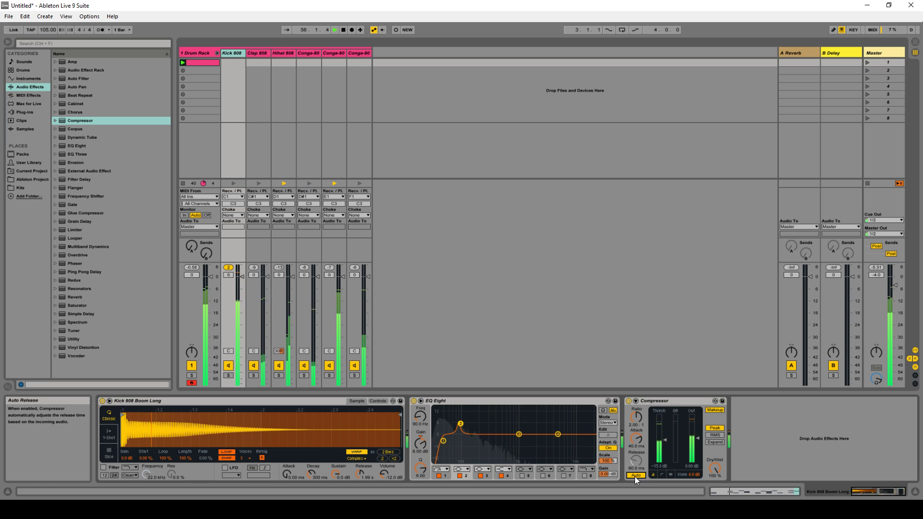
{"action": "left_click", "coordinate": [636, 476]}
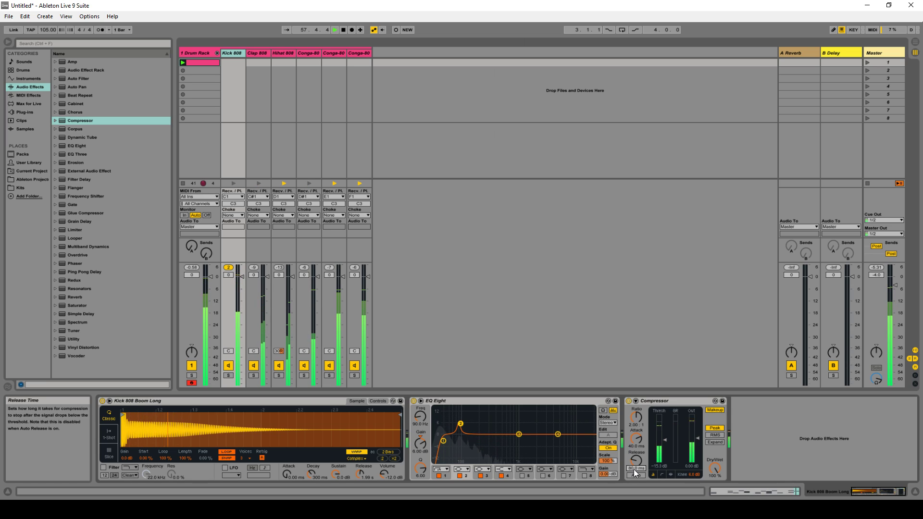
{"action": "left_click_drag", "start_coordinate": [634, 472], "coordinate": [635, 466]}
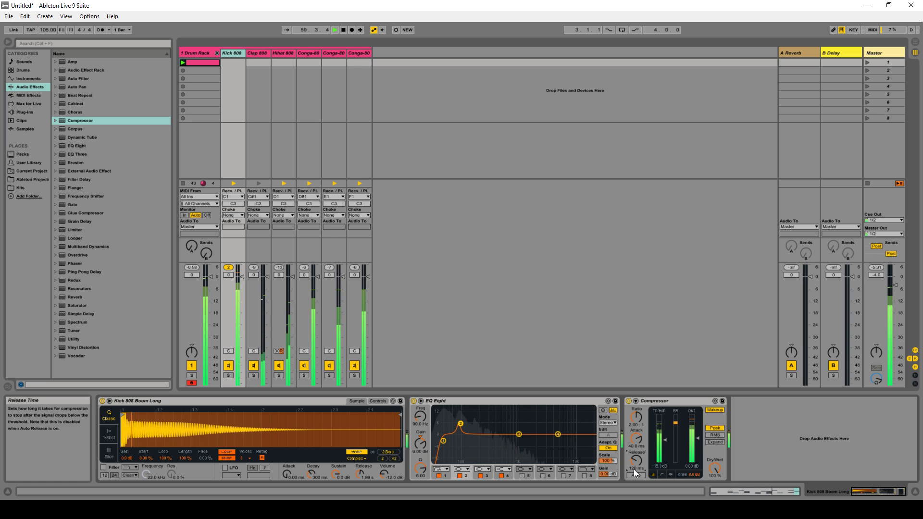
Set the kick Compressor's attack to 30 ms, try releases of 160 ms and about 478 ms, and settle slightly above 160 ms
{"action": "left_click_drag", "start_coordinate": [635, 446], "coordinate": [634, 448]}
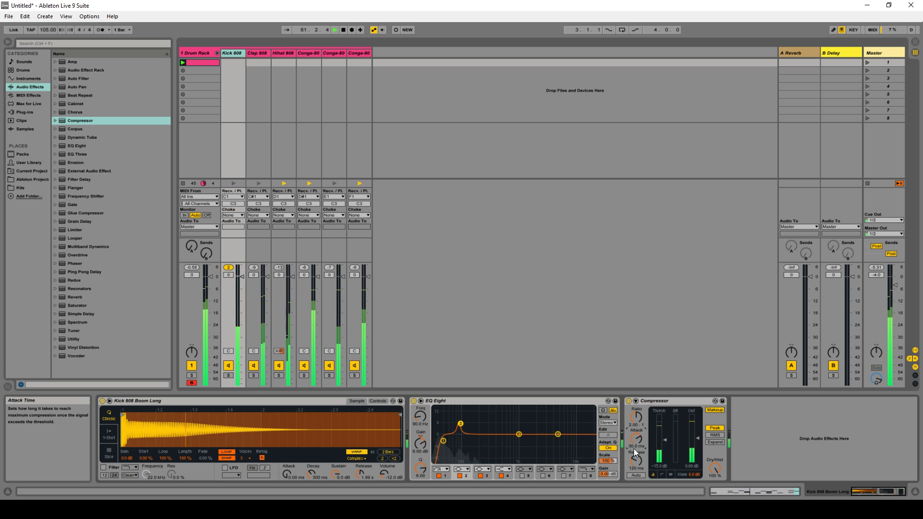
{"action": "left_click", "coordinate": [636, 468]}
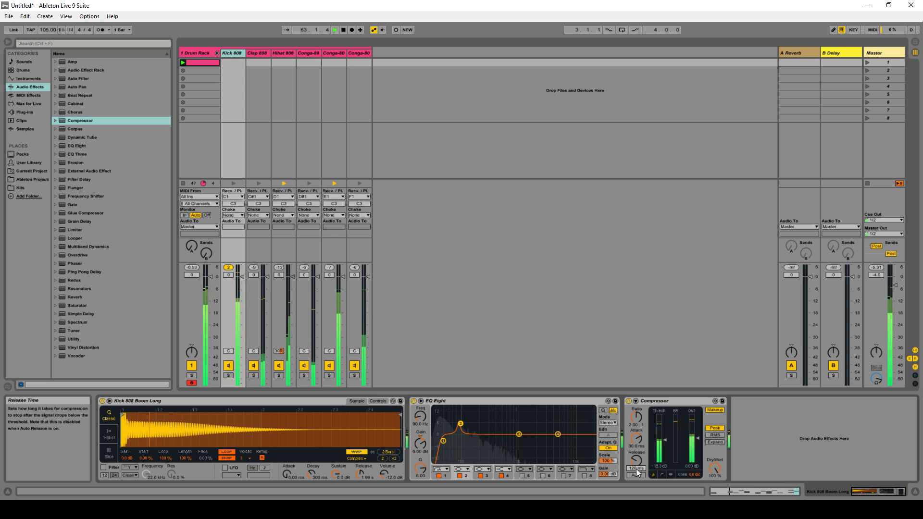
{"action": "type", "text": "160"}
{"action": "key", "text": "Return"}
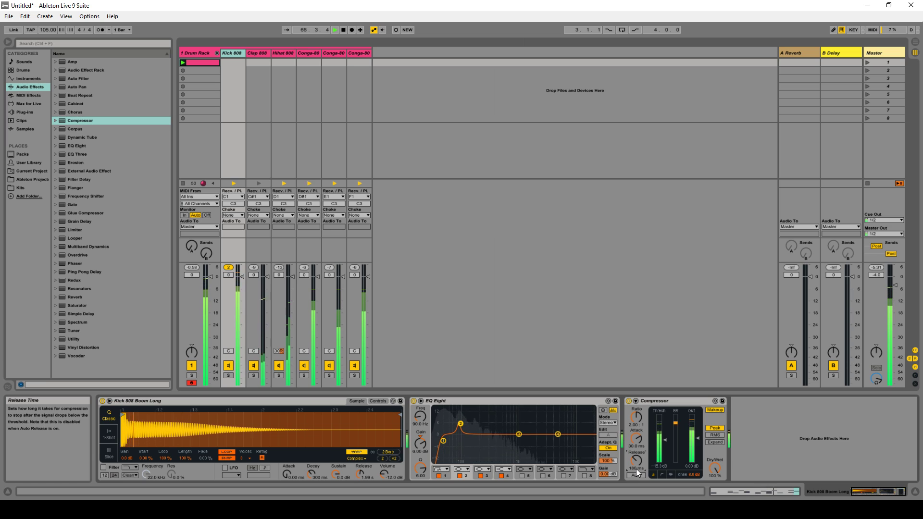
{"action": "left_click_drag", "start_coordinate": [637, 472], "coordinate": [637, 457]}
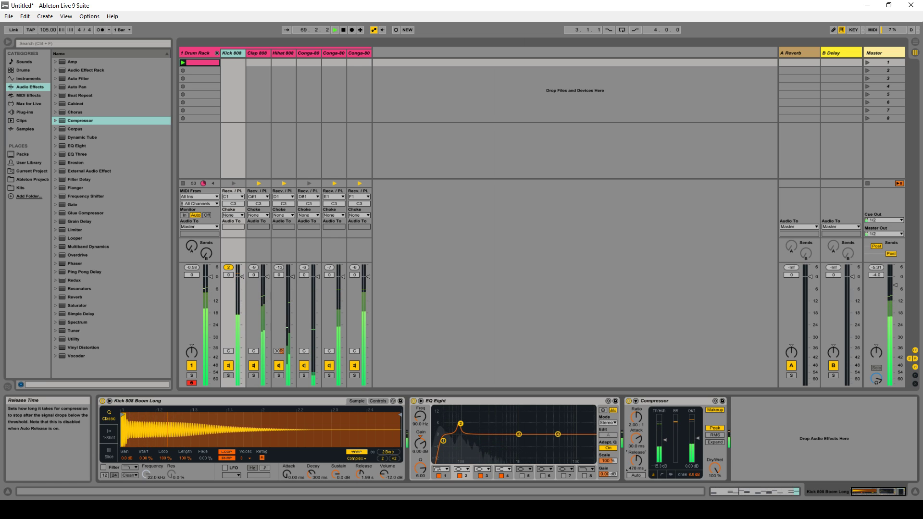
{"action": "mouse_move", "coordinate": [634, 460]}
{"action": "left_mouse_down"}
{"action": "mouse_move", "coordinate": [635, 449]}
{"action": "mouse_move", "coordinate": [636, 478]}
{"action": "mouse_move", "coordinate": [636, 459]}
{"action": "left_mouse_up"}
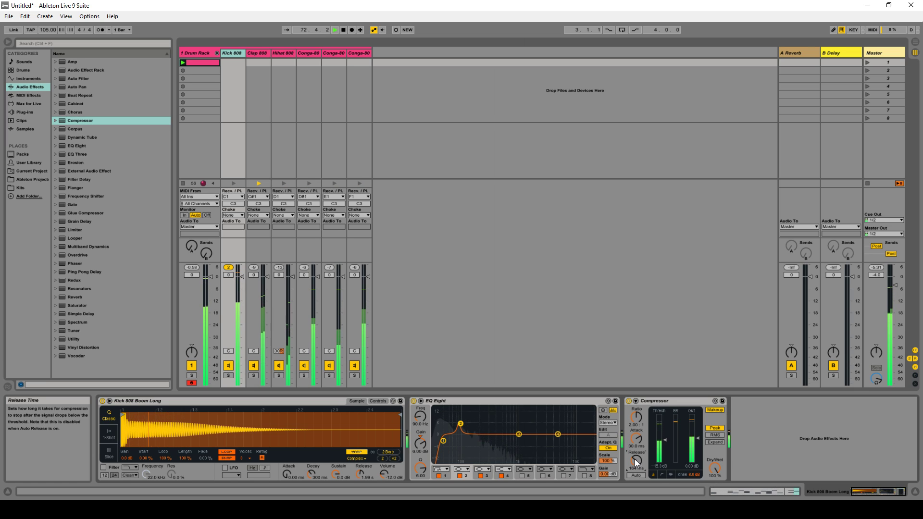
Try kick Compressor ratios of 4 and 3, set the ratio to 2.5, and audition auto release before switching it off again
{"action": "left_click", "coordinate": [633, 426]}
{"action": "type", "text": "4"}
{"action": "key", "text": "Return"}
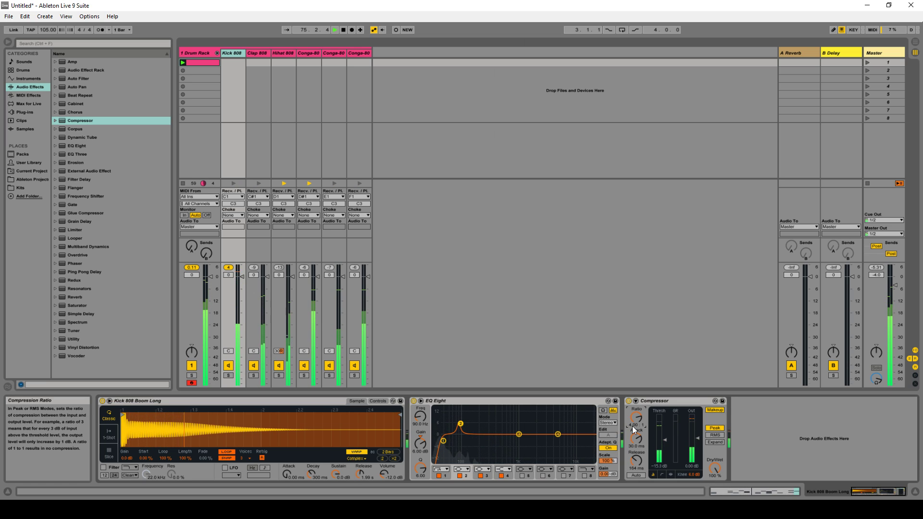
{"action": "left_click", "coordinate": [633, 426]}
{"action": "type", "text": "3"}
{"action": "key", "text": "Return"}
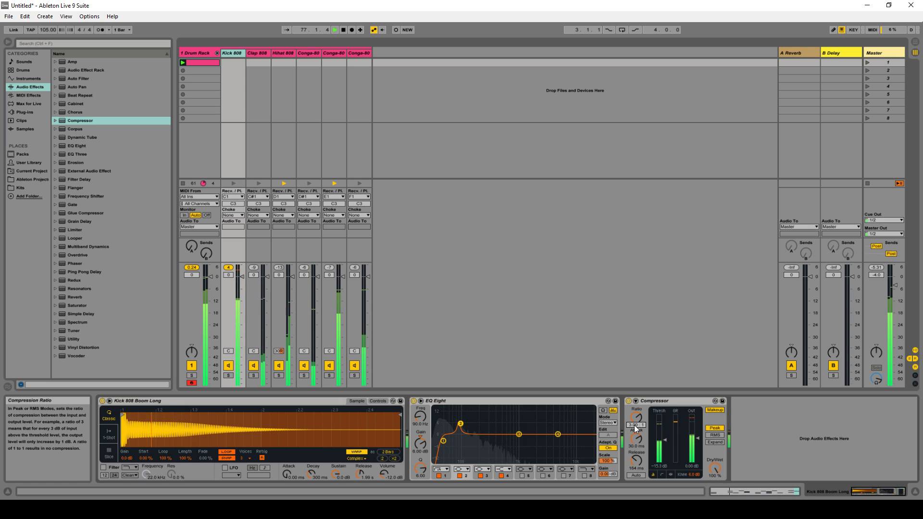
{"action": "type", "text": "2.5"}
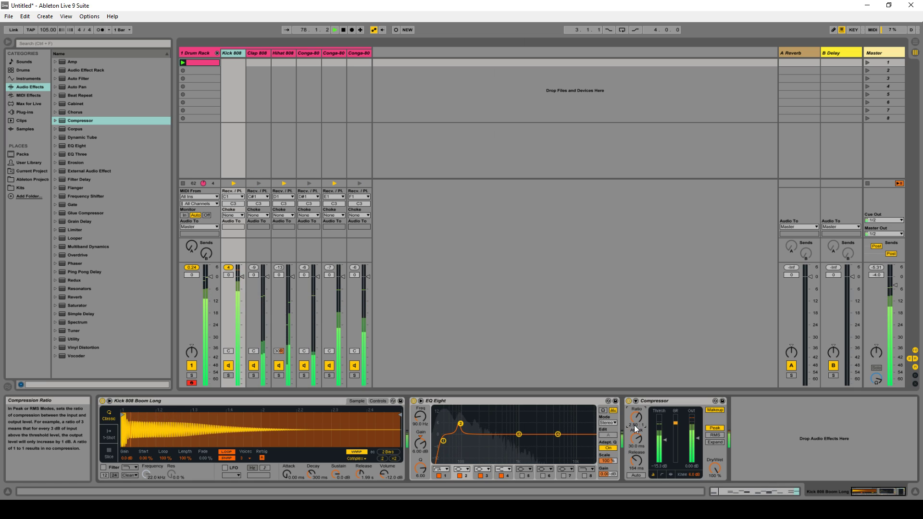
{"action": "key", "text": "Return"}
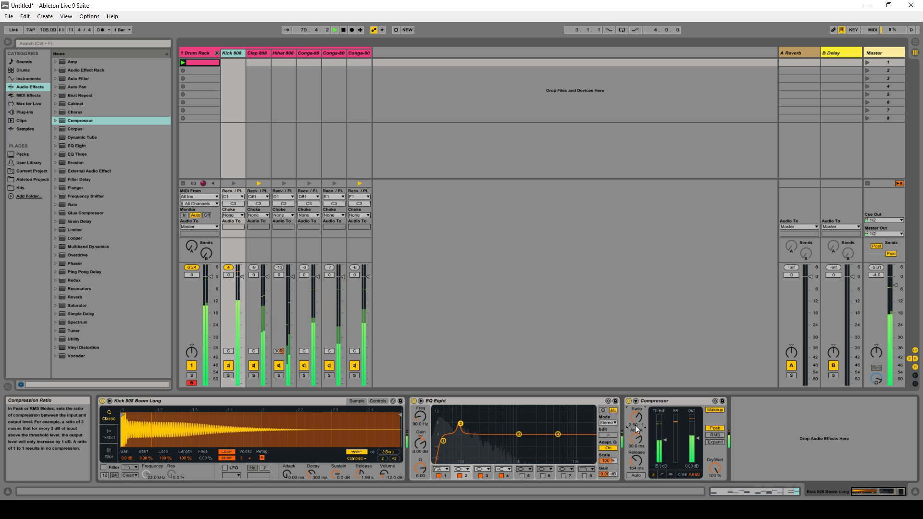
{"action": "left_click", "coordinate": [636, 475]}
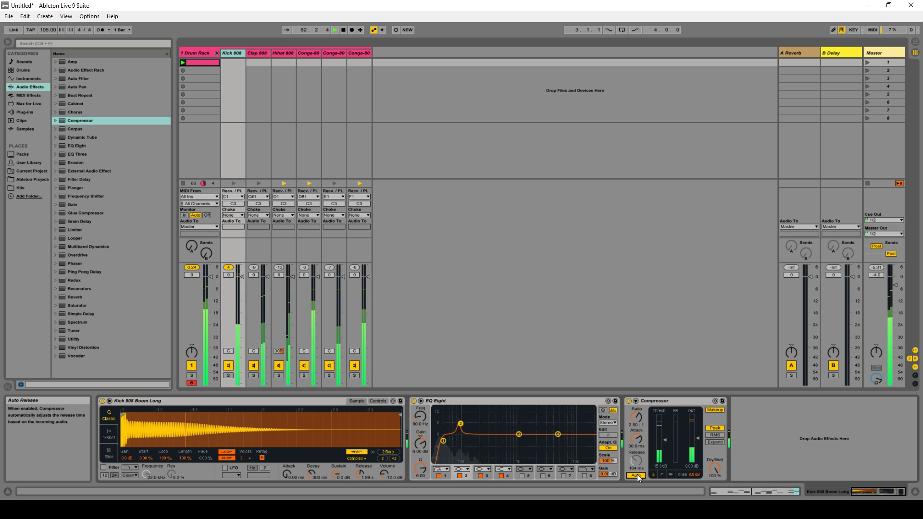
{"action": "left_click", "coordinate": [634, 474]}
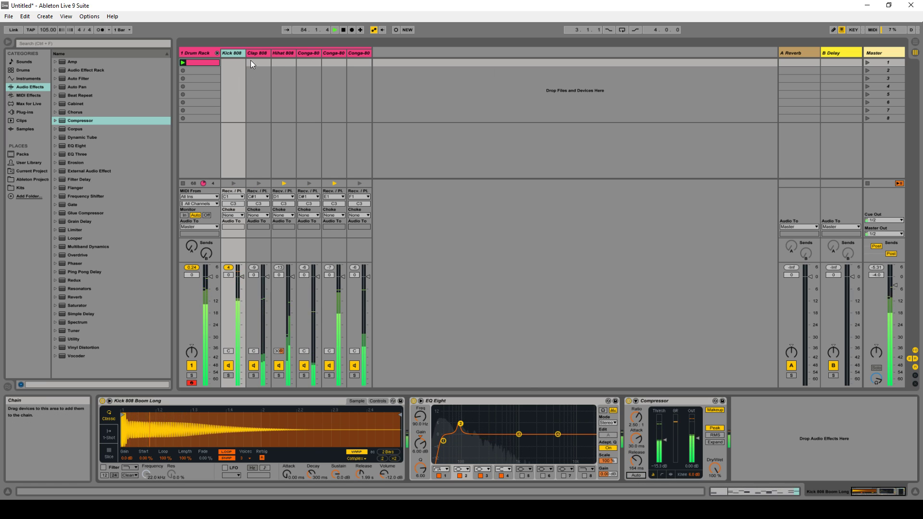
Stop playback and duplicate the hi-hat chain with its EQ Eight and Simple Delay
{"action": "left_click", "coordinate": [280, 55]}
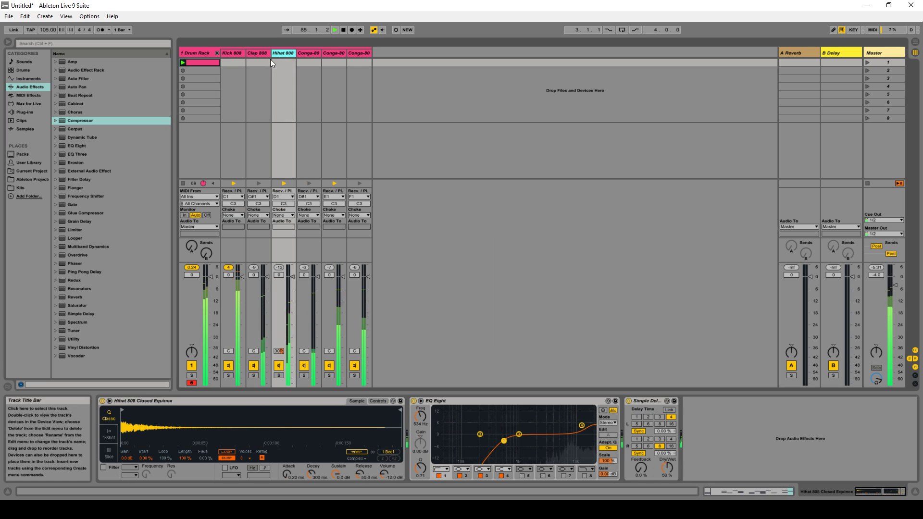
{"action": "key", "text": "space"}
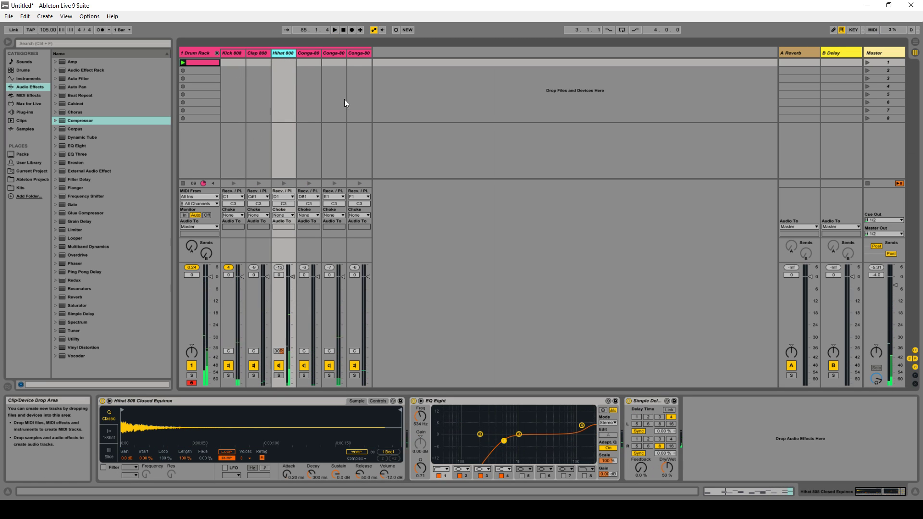
{"action": "right_click", "coordinate": [285, 157]}
{"action": "left_click", "coordinate": [285, 148]}
{"action": "left_click", "coordinate": [281, 103]}
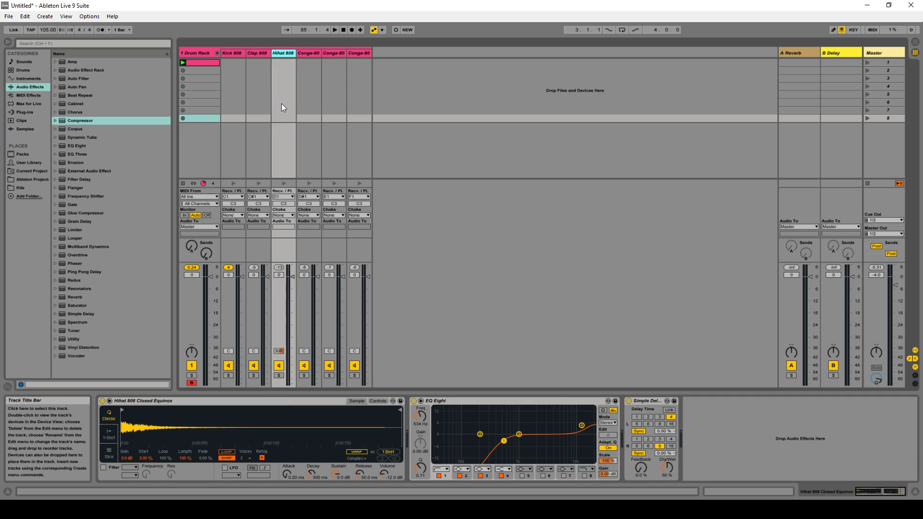
{"action": "right_click", "coordinate": [281, 103]}
{"action": "left_click", "coordinate": [287, 127]}
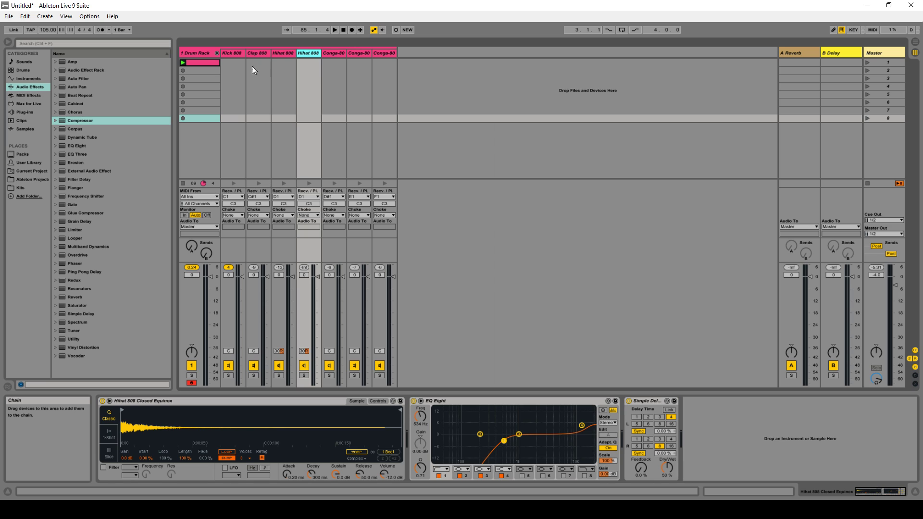
Review the Drum Rack track's devices, compare the original hi-hat chain and select its duplicate
{"action": "left_click", "coordinate": [207, 62]}
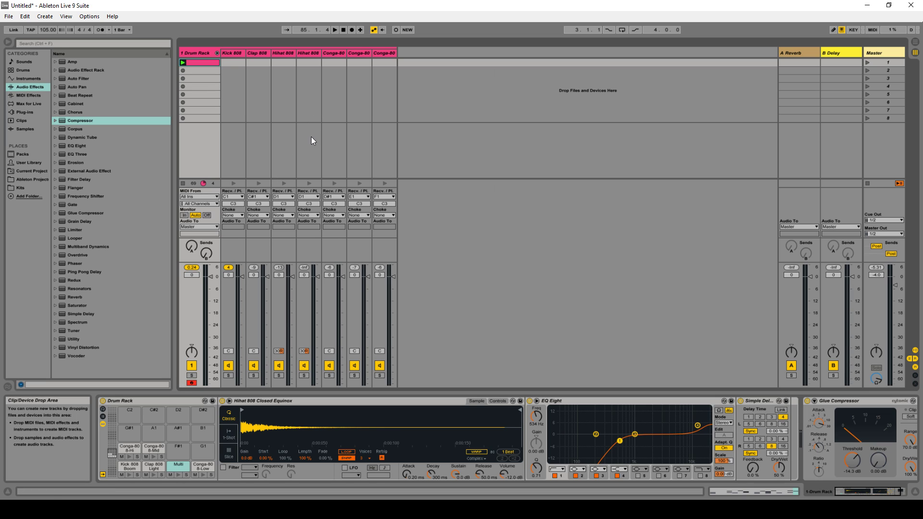
{"action": "left_click", "coordinate": [287, 91]}
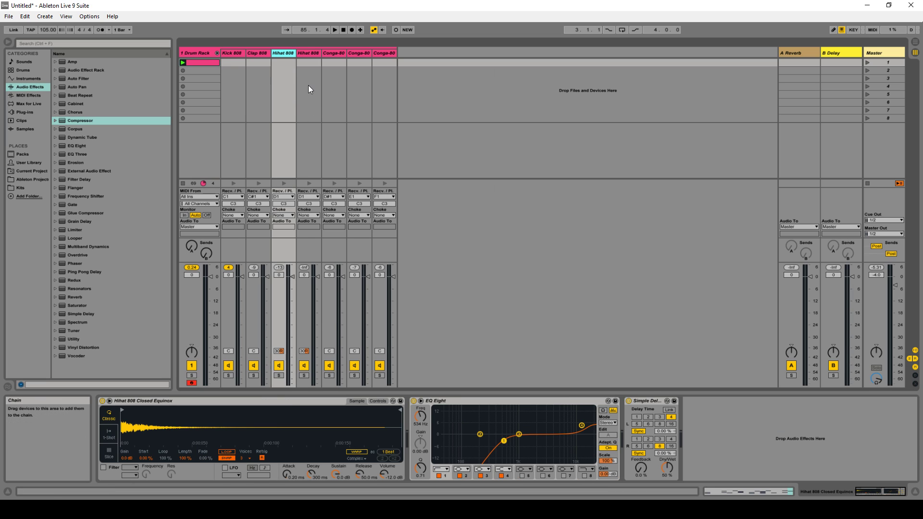
{"action": "left_click", "coordinate": [308, 85]}
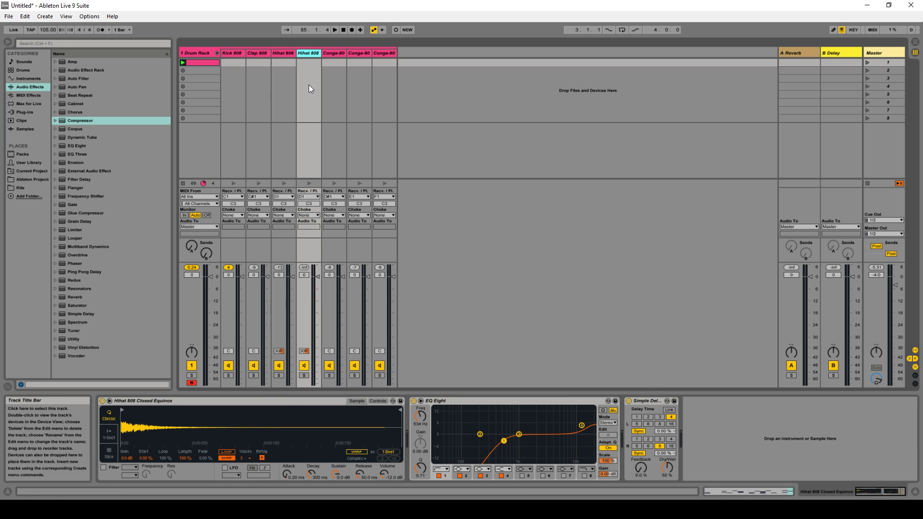
Find the Flanger among the audio effects and add it to the end of the duplicated hi-hat chain
{"action": "left_click", "coordinate": [286, 94]}
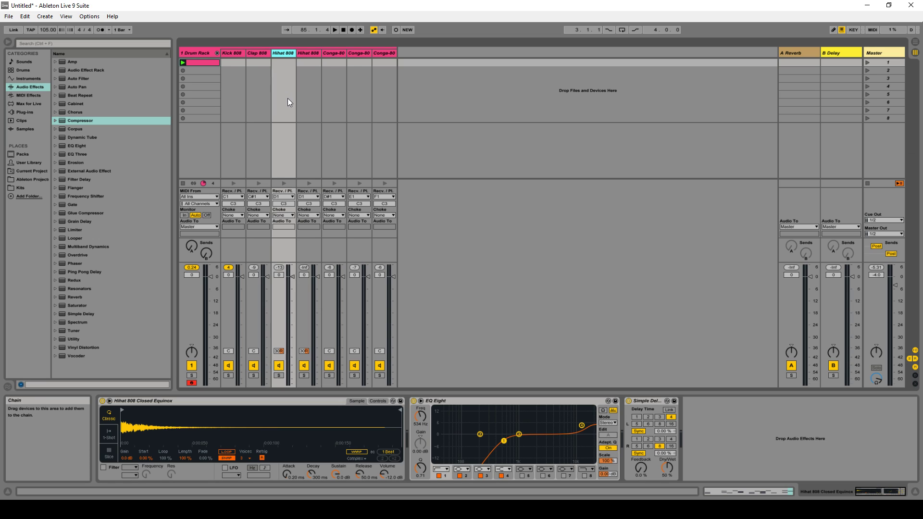
{"action": "left_click", "coordinate": [305, 94]}
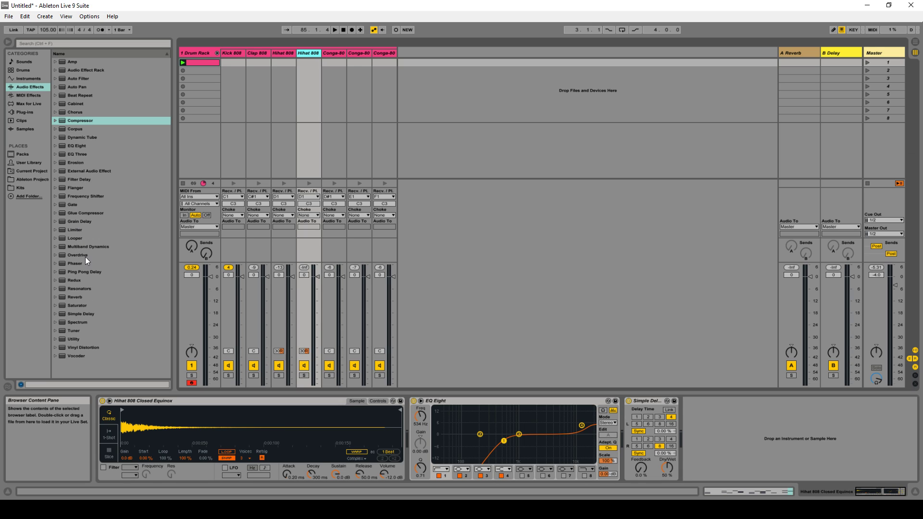
{"action": "left_click", "coordinate": [68, 44]}
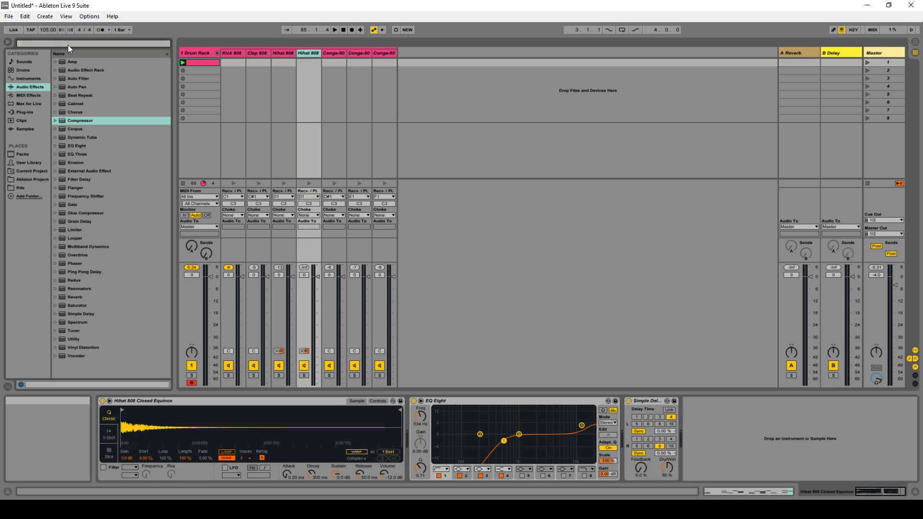
{"action": "type", "text": "(E4"}
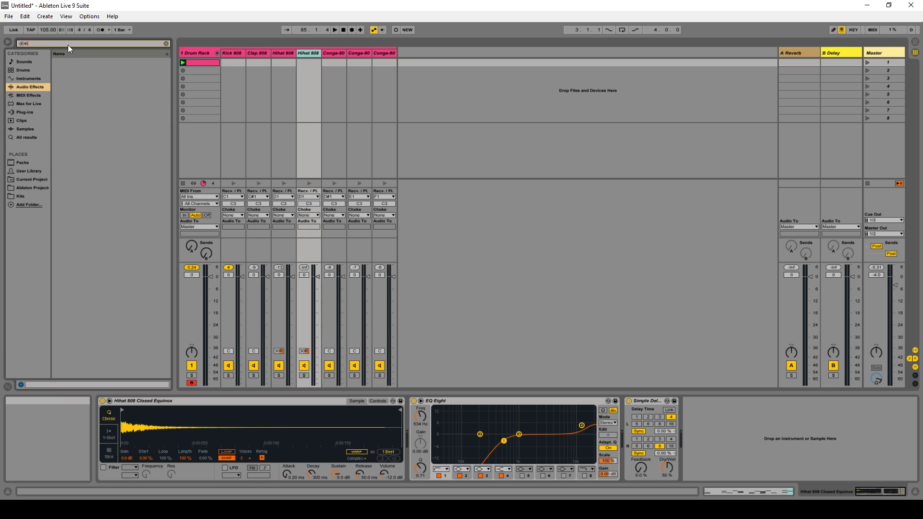
{"action": "key", "text": "BackSpace"}
{"action": "key", "text": "BackSpace"}
{"action": "key", "text": "BackSpace"}
{"action": "type", "text": "flan"}
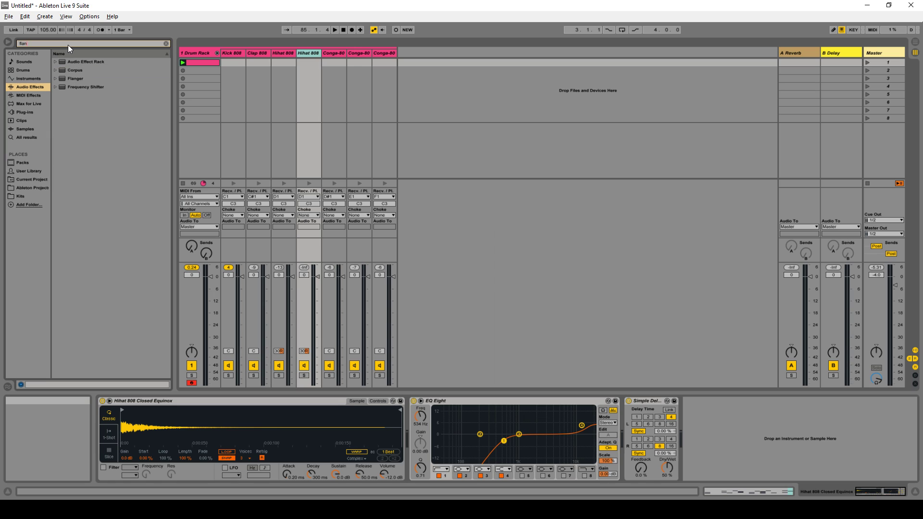
{"action": "left_click", "coordinate": [71, 79]}
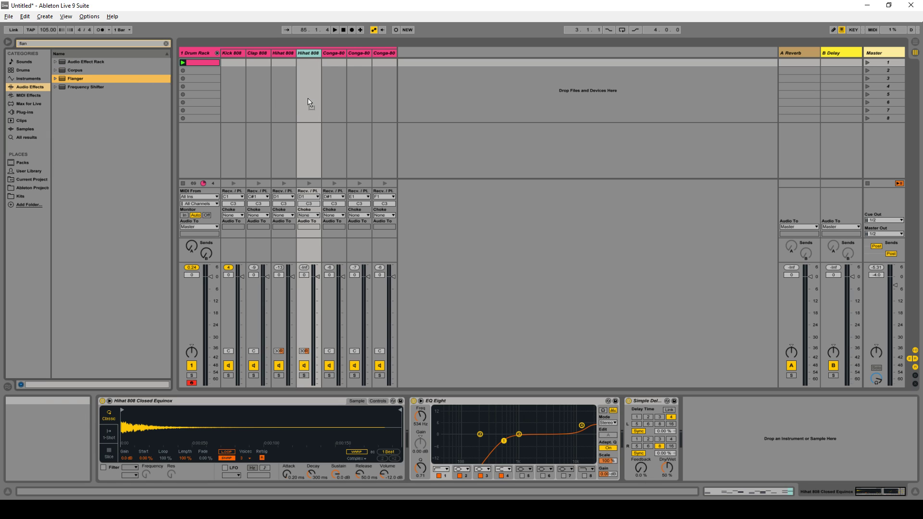
{"action": "left_click_drag", "start_coordinate": [308, 102], "coordinate": [310, 102]}
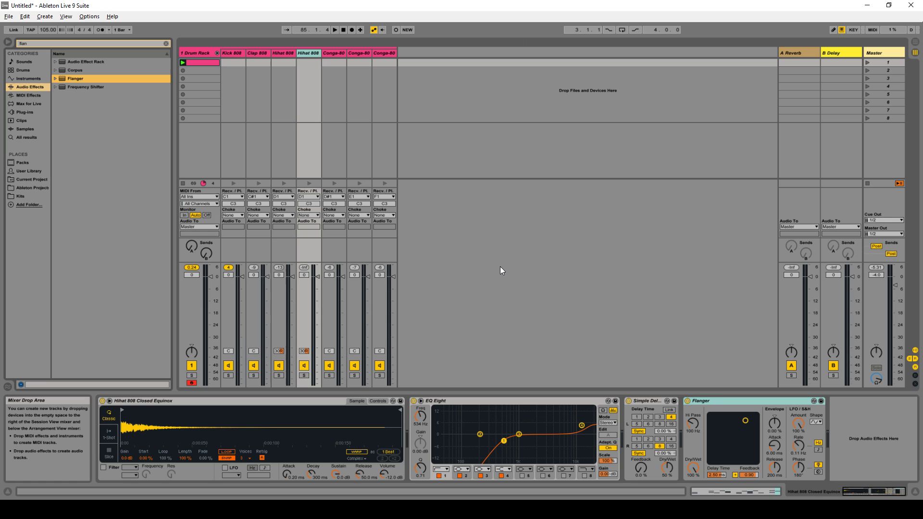
Start playback and compare the beat with the duplicated hi-hat chain muted and active
{"action": "key", "text": "space"}
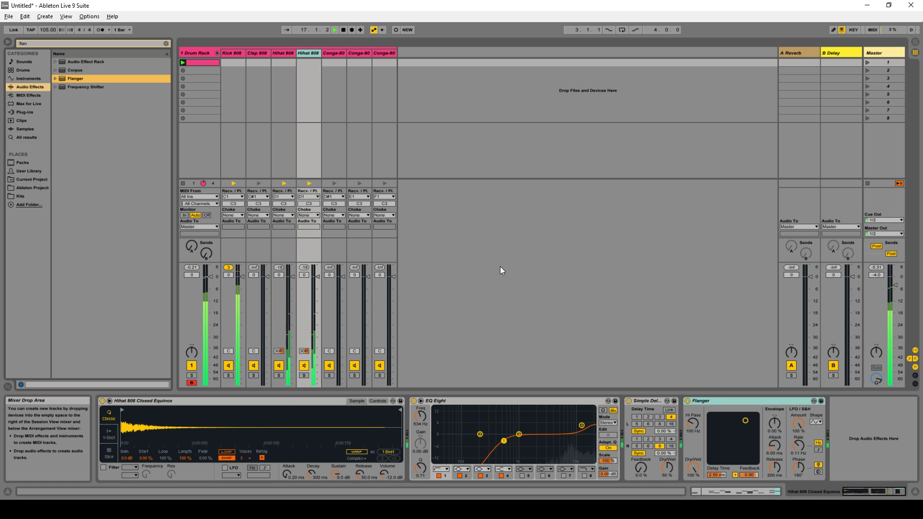
{"action": "left_click", "coordinate": [289, 113]}
{"action": "left_click", "coordinate": [307, 102]}
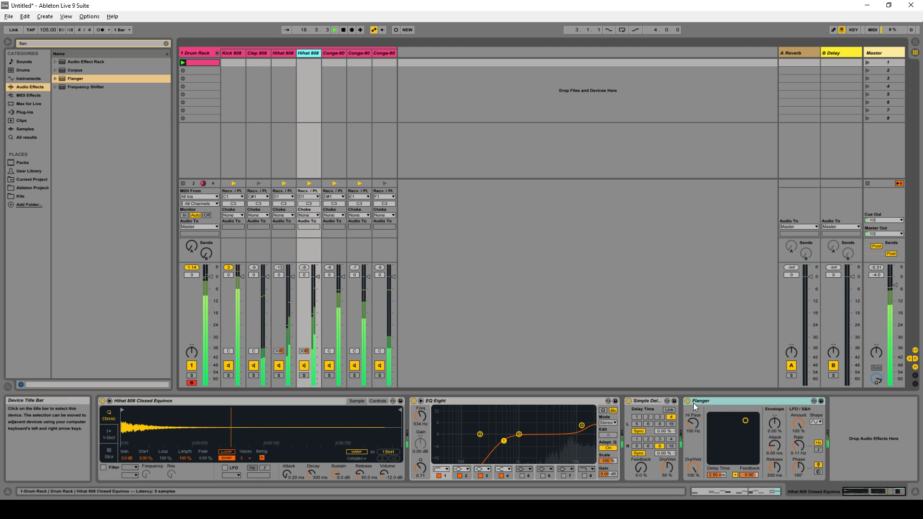
{"action": "left_click", "coordinate": [304, 366]}
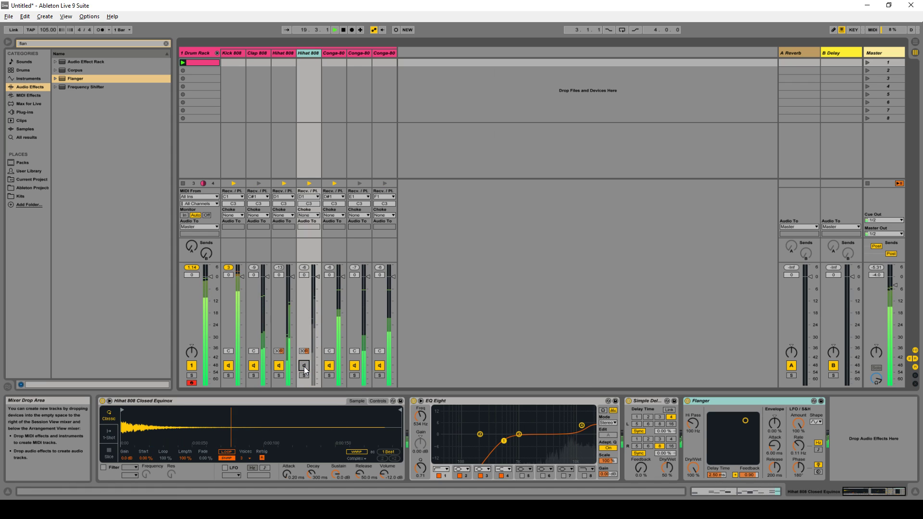
{"action": "left_click", "coordinate": [304, 366]}
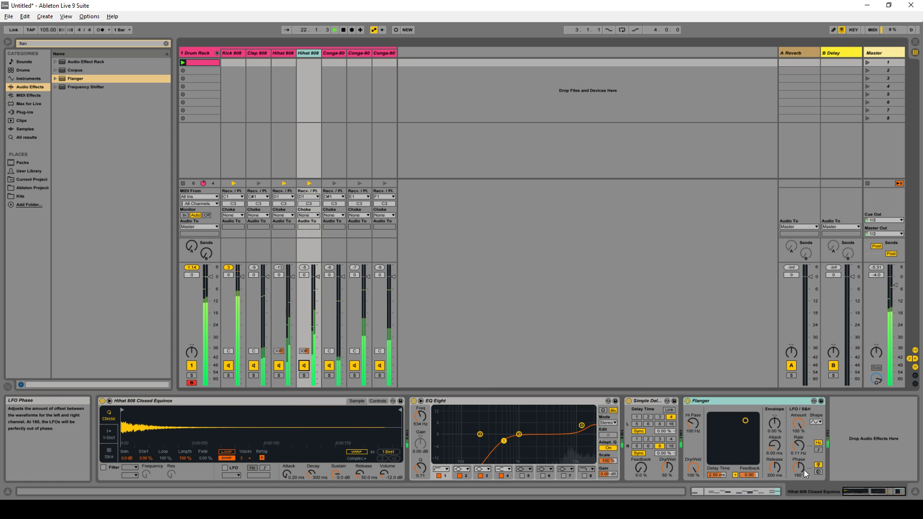
Sync the Flanger's LFO to the tempo at a rate of 1/2 and shorten its delay time to about 1.74 ms
{"action": "left_click", "coordinate": [817, 449]}
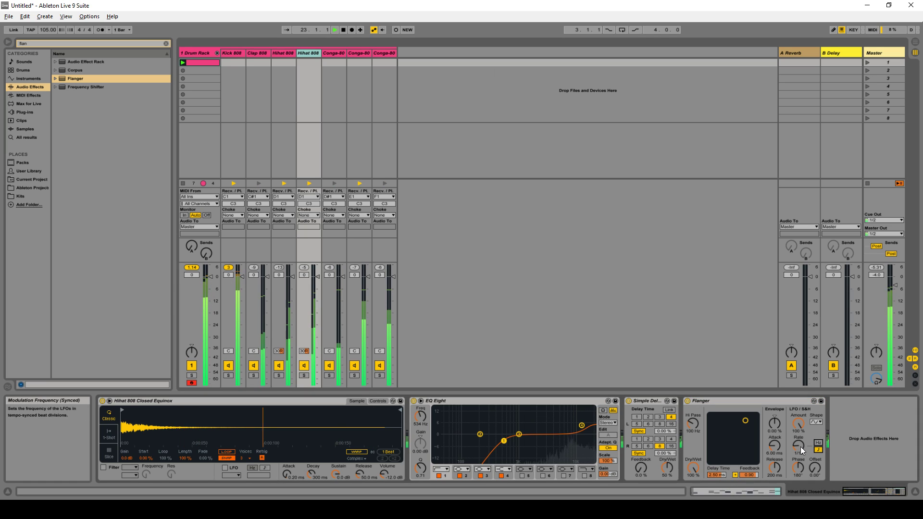
{"action": "left_click_drag", "start_coordinate": [799, 447], "coordinate": [799, 435]}
{"action": "left_click_drag", "start_coordinate": [746, 422], "coordinate": [741, 414]}
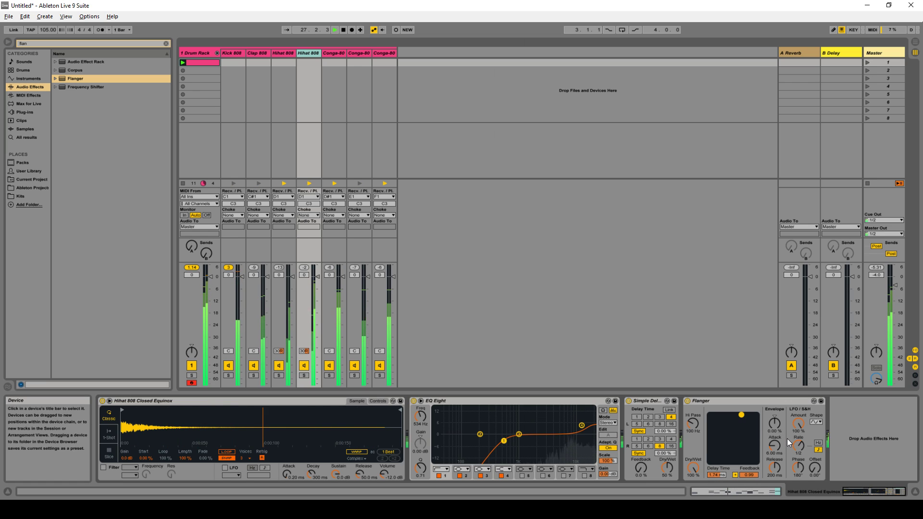
Try Flanger envelope attacks of 23.4 ms and 14.3 ms, and settle on a value between them
{"action": "left_click_drag", "start_coordinate": [774, 455], "coordinate": [774, 454]}
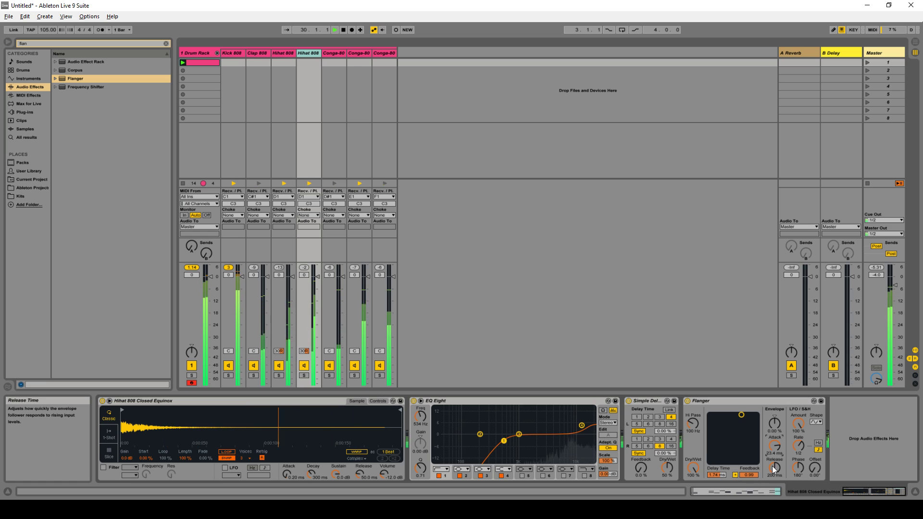
{"action": "left_click_drag", "start_coordinate": [774, 447], "coordinate": [775, 495]}
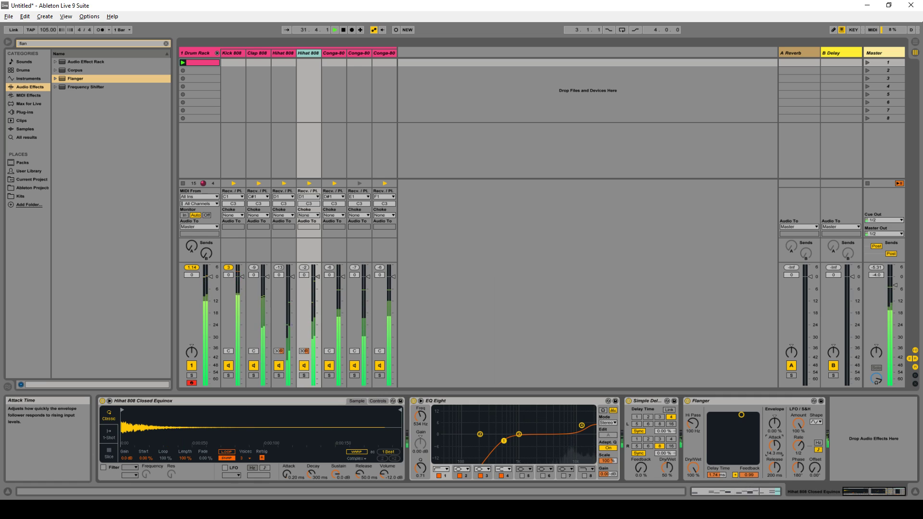
{"action": "left_click_drag", "start_coordinate": [775, 446], "coordinate": [774, 448]}
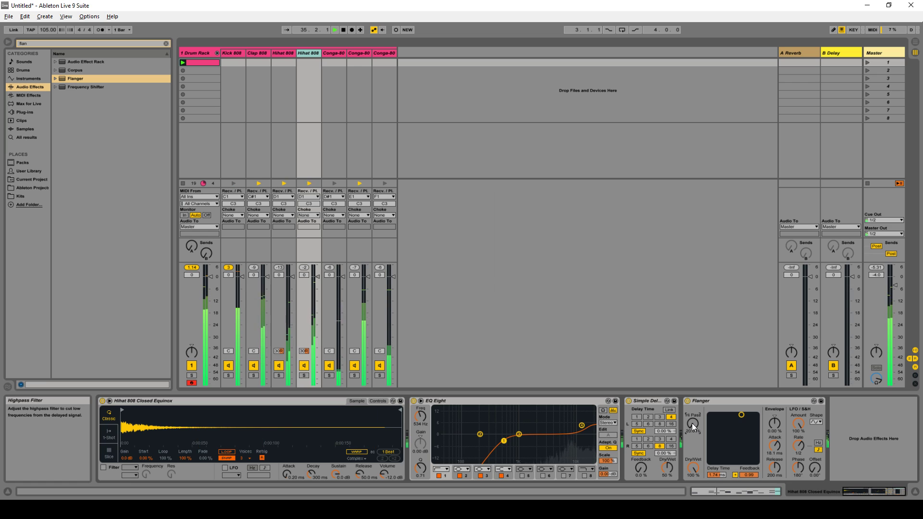
Set the Flanger's LFO shape to triangle and try its high-pass filter at 5 kHz
{"action": "left_click", "coordinate": [816, 421]}
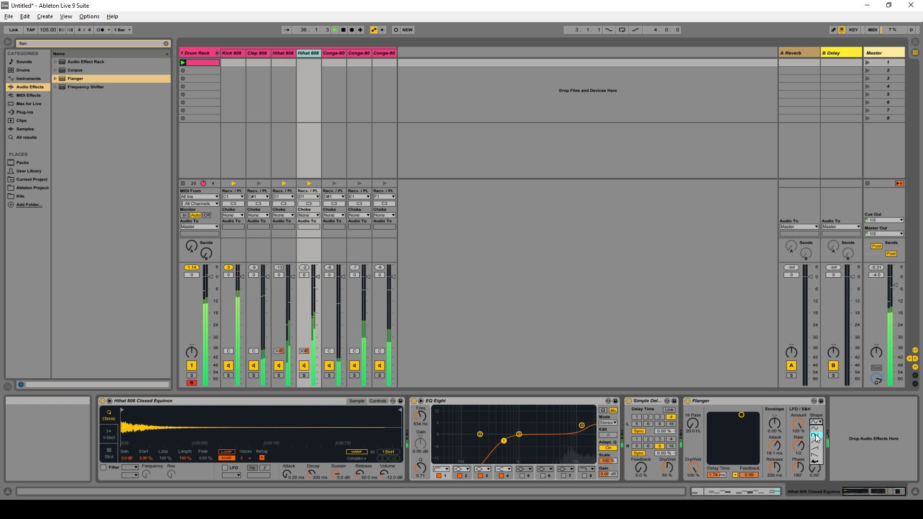
{"action": "left_click", "coordinate": [819, 443]}
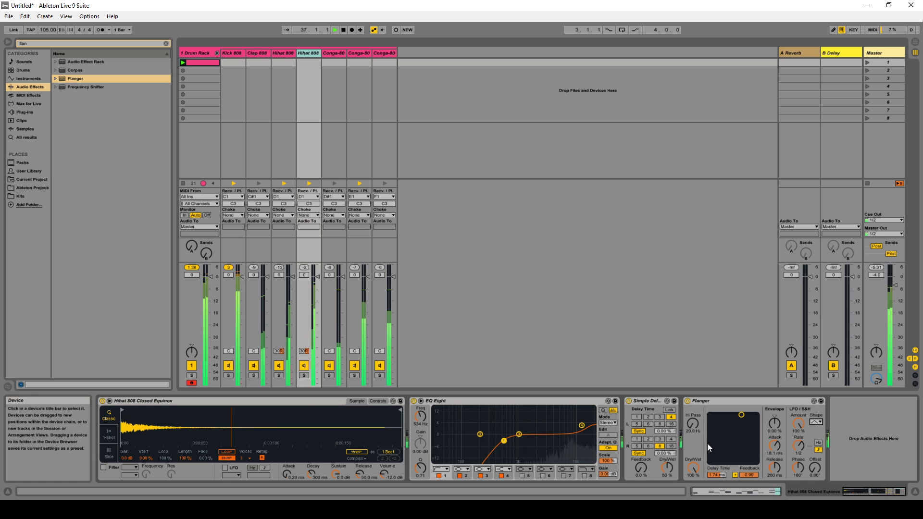
{"action": "left_click_drag", "start_coordinate": [696, 432], "coordinate": [696, 419]}
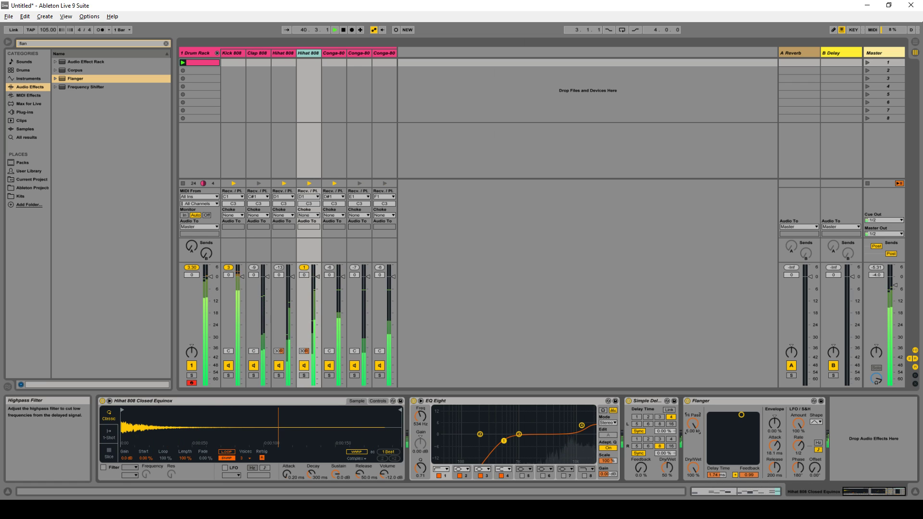
Compare the hi-hat with the Flanger bypassed and active, and lower its high-pass filter to just under 3 kHz
{"action": "left_click", "coordinate": [688, 402]}
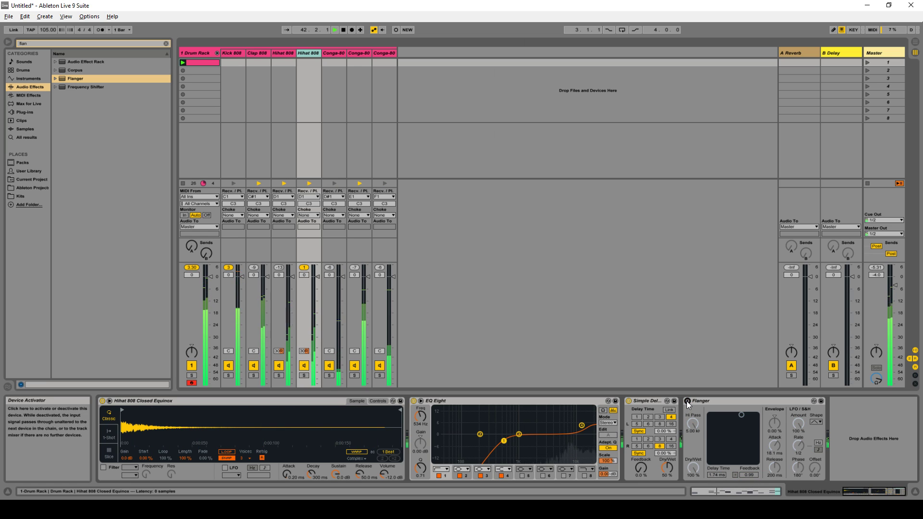
{"action": "left_click", "coordinate": [687, 401]}
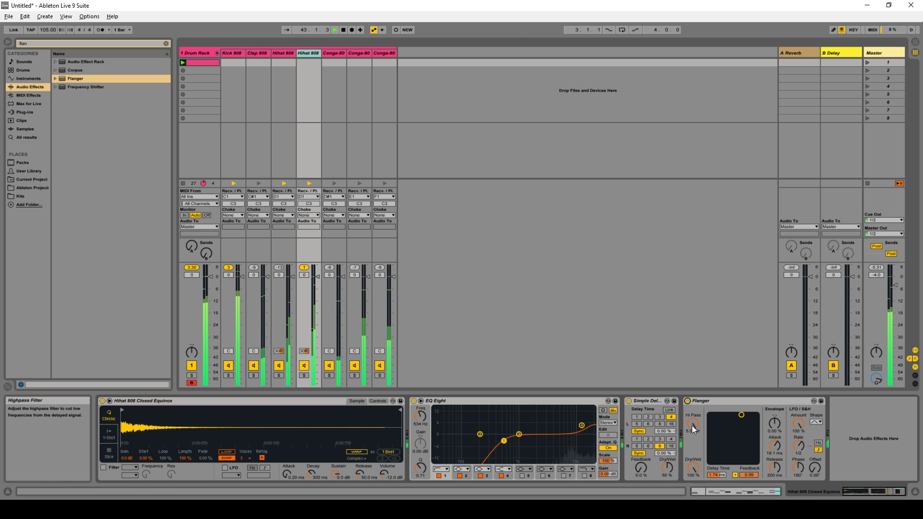
{"action": "left_click_drag", "start_coordinate": [691, 425], "coordinate": [692, 433]}
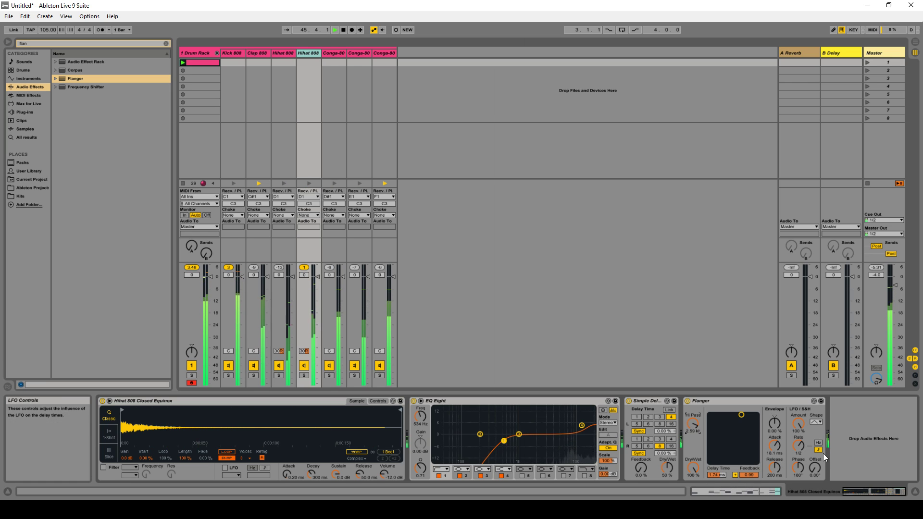
Try another Flanger LFO shape, set the envelope release to 194 ms and the LFO amount to about 70 %
{"action": "left_click", "coordinate": [816, 422]}
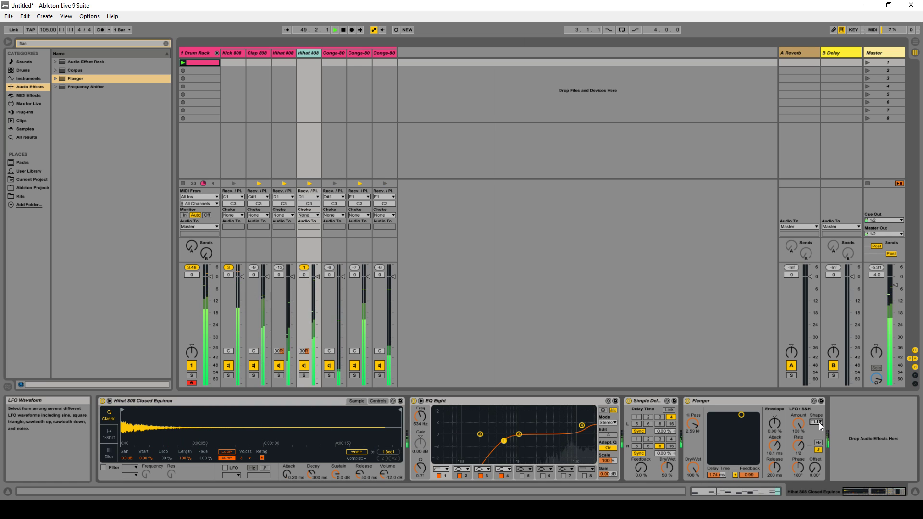
{"action": "left_click_drag", "start_coordinate": [772, 467], "coordinate": [775, 447]}
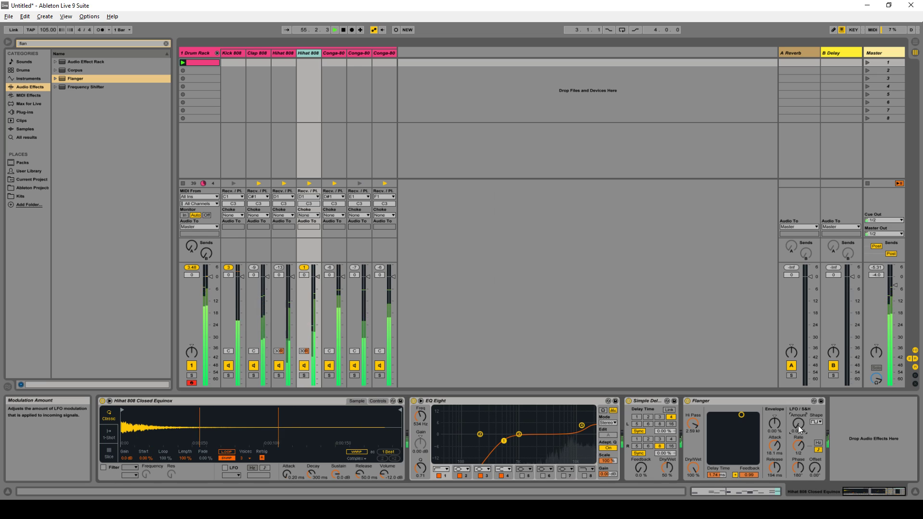
{"action": "left_click_drag", "start_coordinate": [798, 425], "coordinate": [798, 399]}
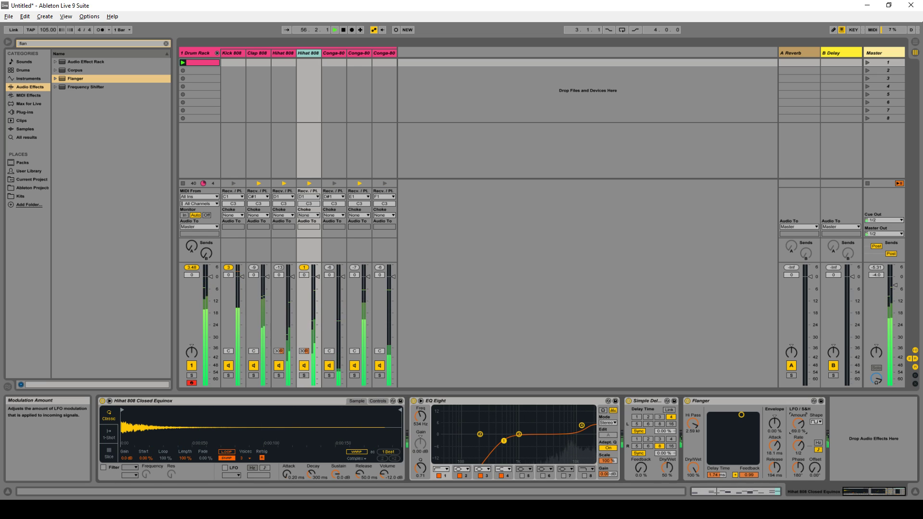
Try several LFO shapes on the Flanger, including triangle, and end on the random waveform
{"action": "left_click", "coordinate": [815, 422]}
{"action": "left_click", "coordinate": [817, 428]}
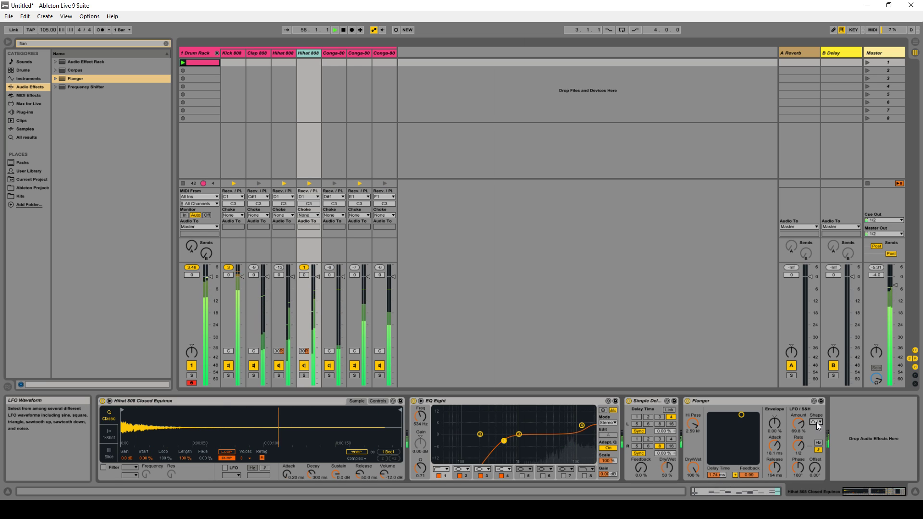
{"action": "left_click", "coordinate": [815, 422]}
{"action": "left_click", "coordinate": [817, 426]}
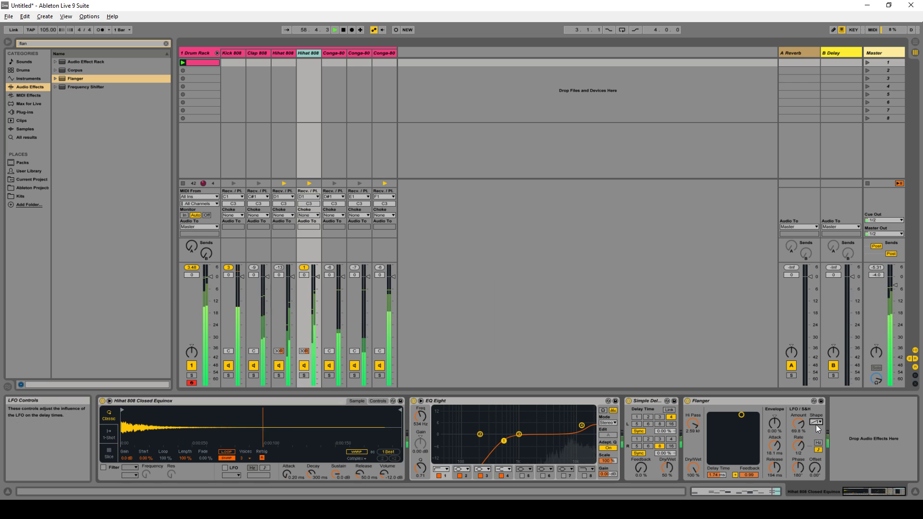
{"action": "left_click", "coordinate": [816, 422]}
{"action": "left_click", "coordinate": [816, 441]}
{"action": "left_click", "coordinate": [816, 422]}
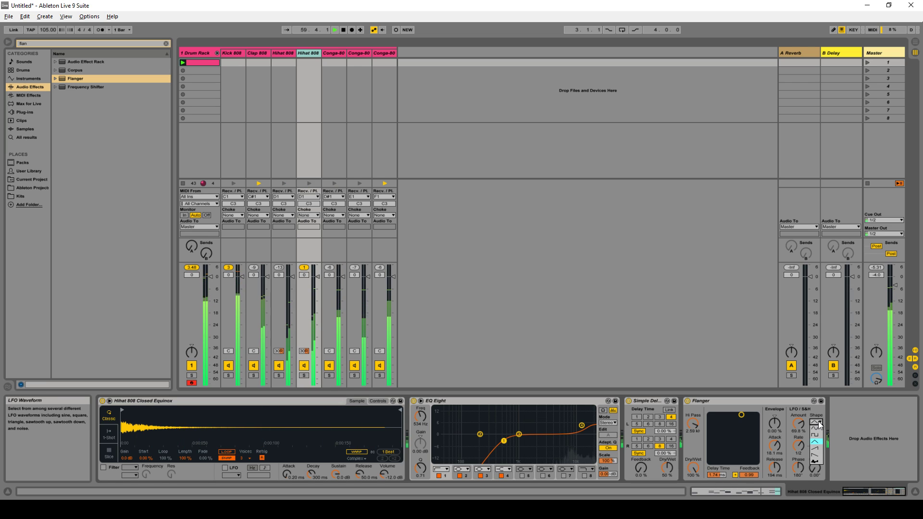
{"action": "left_click", "coordinate": [819, 460]}
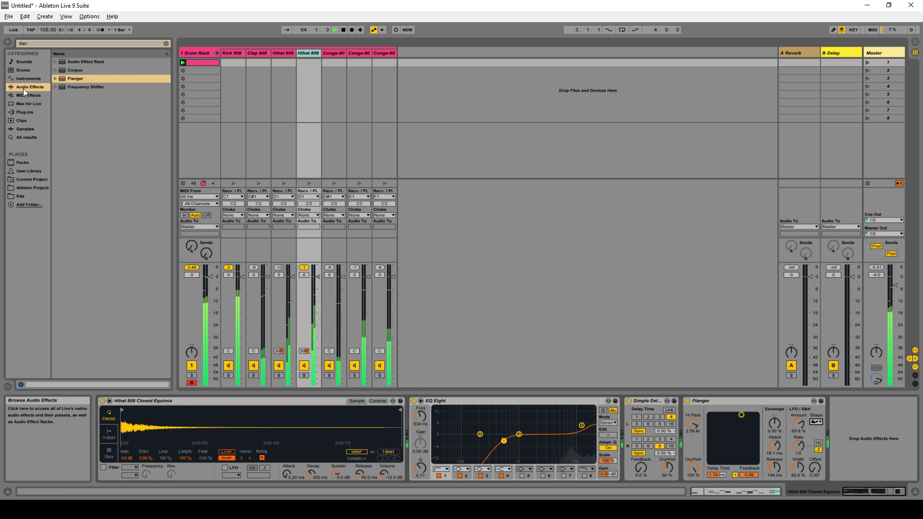
Add an EQ Eight after the Flanger and make band 4 a low-pass filter at 9.03 kHz
{"action": "left_click", "coordinate": [166, 43]}
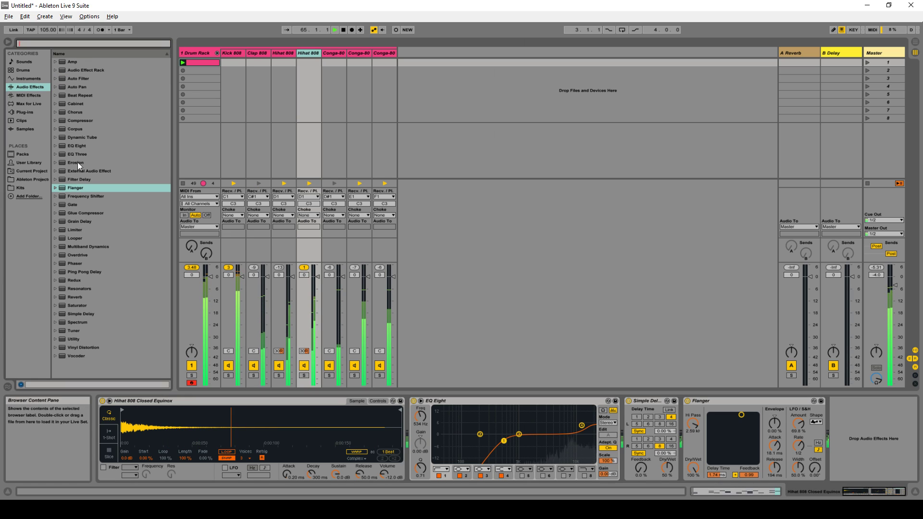
{"action": "left_click_drag", "start_coordinate": [74, 145], "coordinate": [869, 432]}
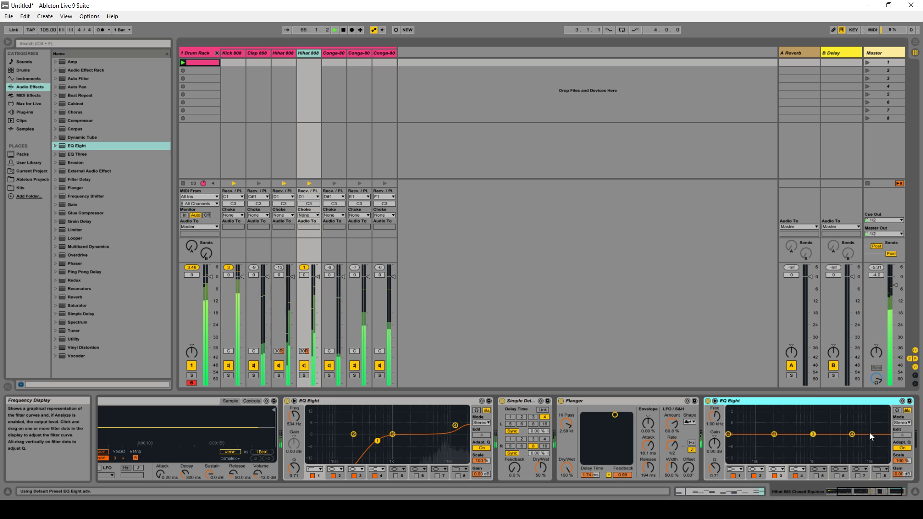
{"action": "left_click", "coordinate": [796, 469]}
{"action": "left_click", "coordinate": [800, 456]}
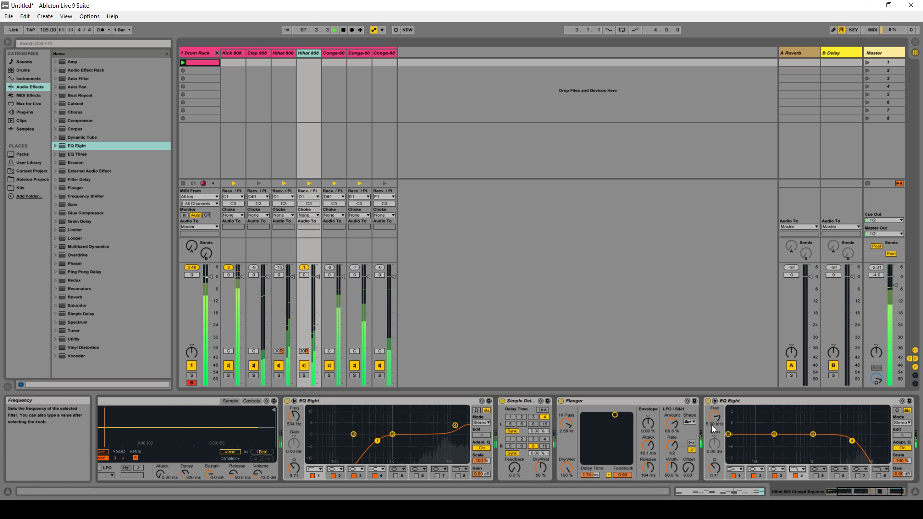
{"action": "left_click_drag", "start_coordinate": [711, 425], "coordinate": [712, 412]}
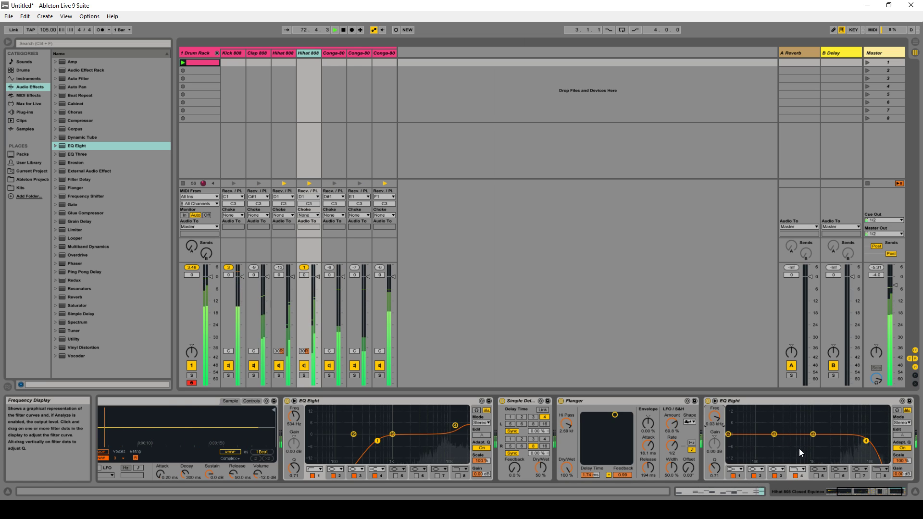
Return to the duplicated hi-hat's Flanger and switch its LFO shape from random to triangle
{"action": "left_click_drag", "start_coordinate": [860, 492], "coordinate": [864, 491]}
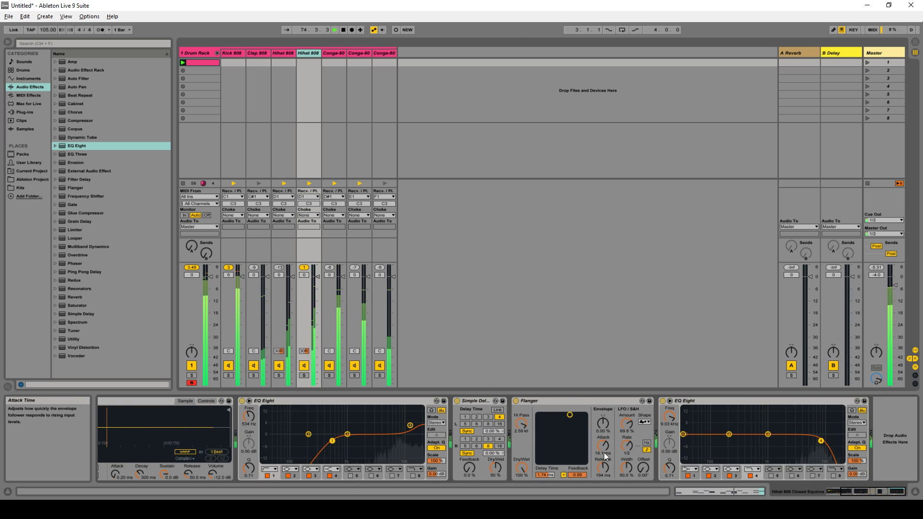
{"action": "left_click", "coordinate": [644, 422]}
{"action": "left_click", "coordinate": [643, 442]}
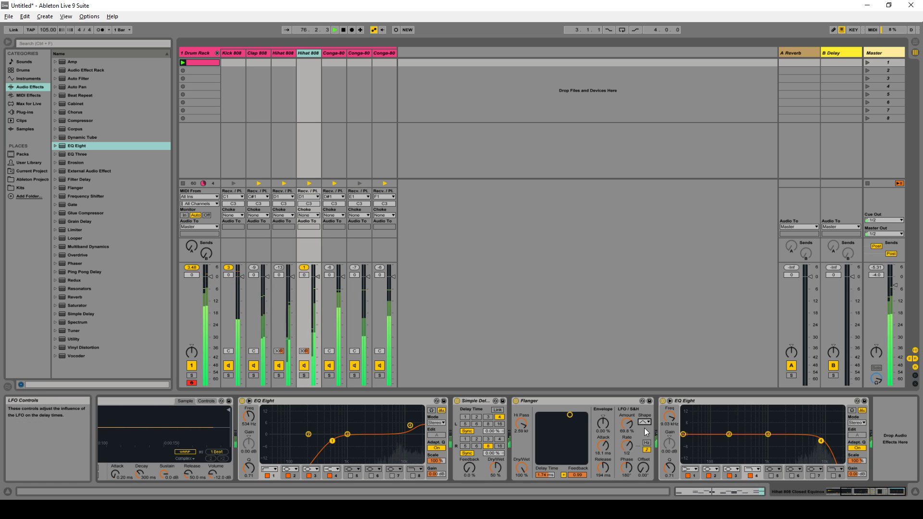
Try LFO shapes on the duplicated hi-hat's Flanger, settle on the square wave and set the synced LFO rate to 1
{"action": "left_click", "coordinate": [644, 423]}
{"action": "left_click", "coordinate": [645, 429]}
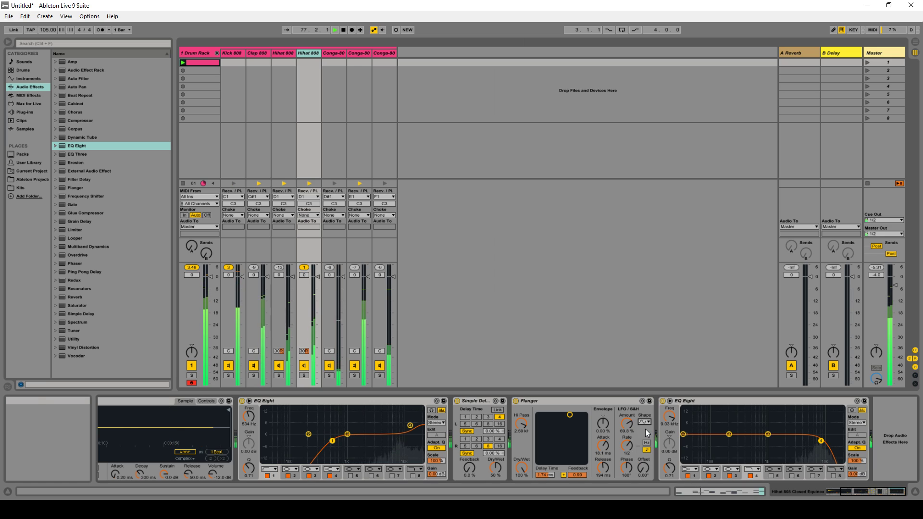
{"action": "left_click", "coordinate": [644, 422]}
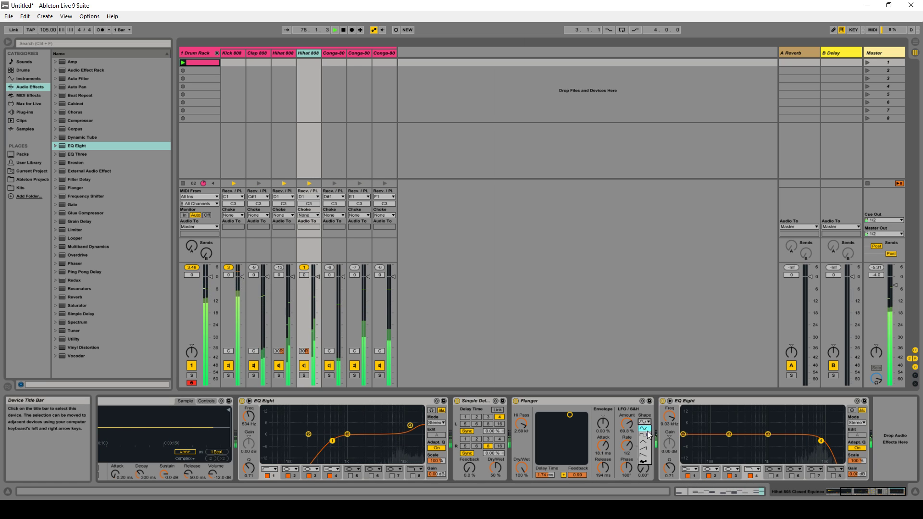
{"action": "left_click", "coordinate": [648, 434]}
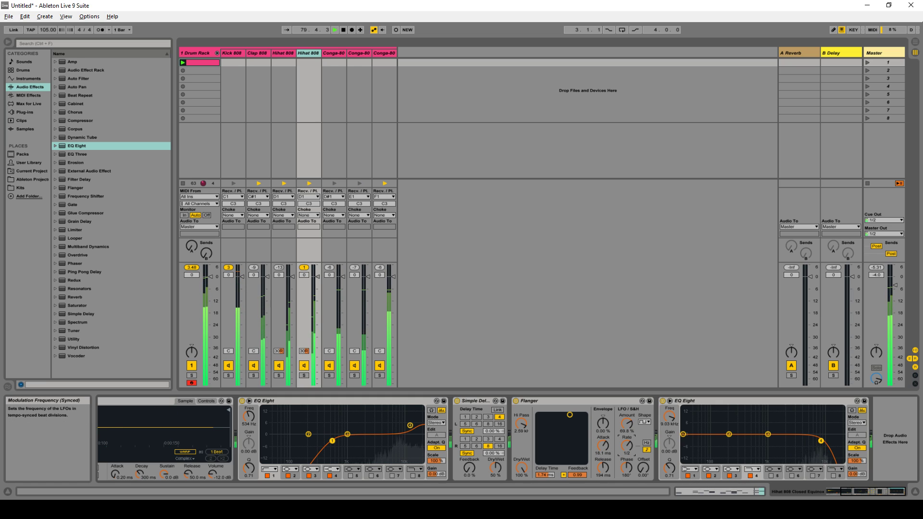
{"action": "left_click_drag", "start_coordinate": [627, 446], "coordinate": [627, 440]}
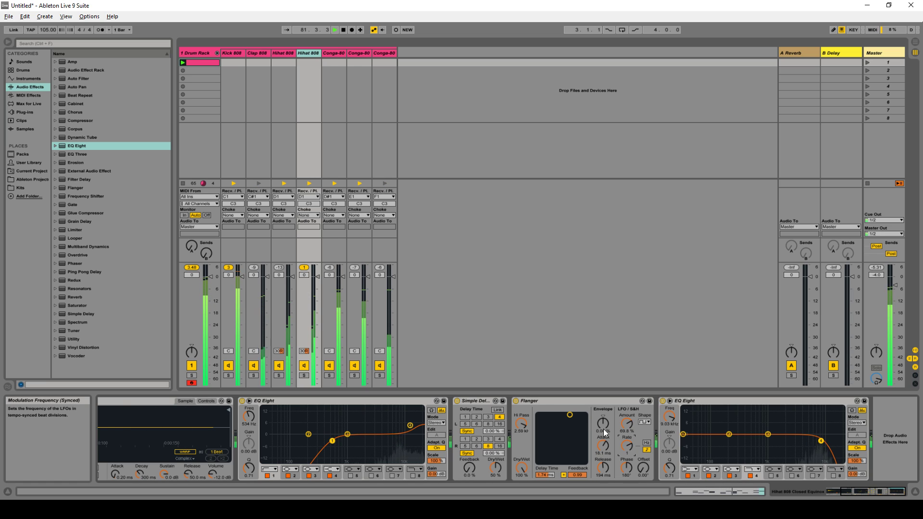
Compare the groove with and without the duplicated hi-hat chain, and with its Simple Delay bypassed and active
{"action": "left_click", "coordinate": [304, 366]}
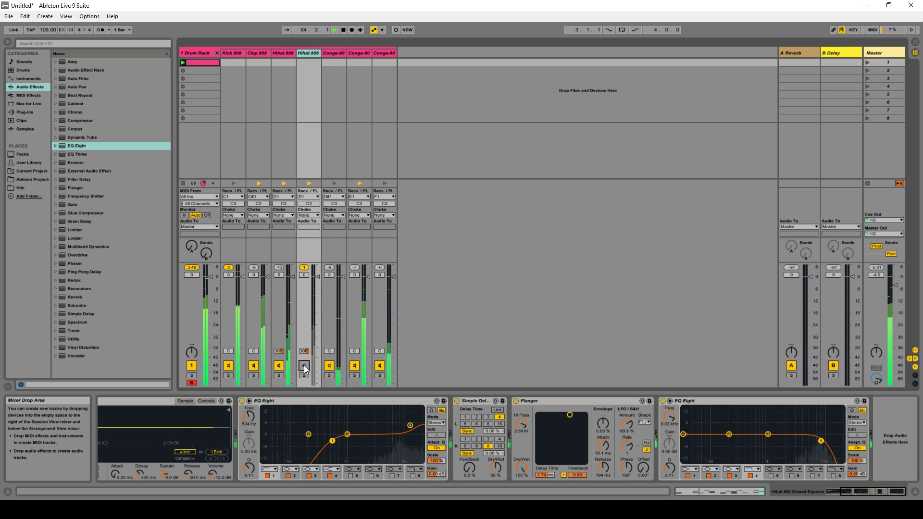
{"action": "left_click", "coordinate": [304, 365]}
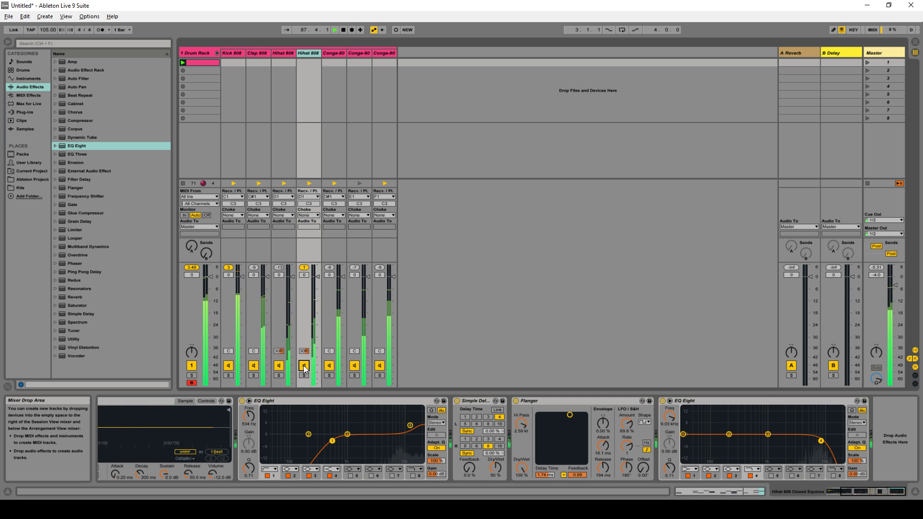
{"action": "left_click", "coordinate": [457, 401]}
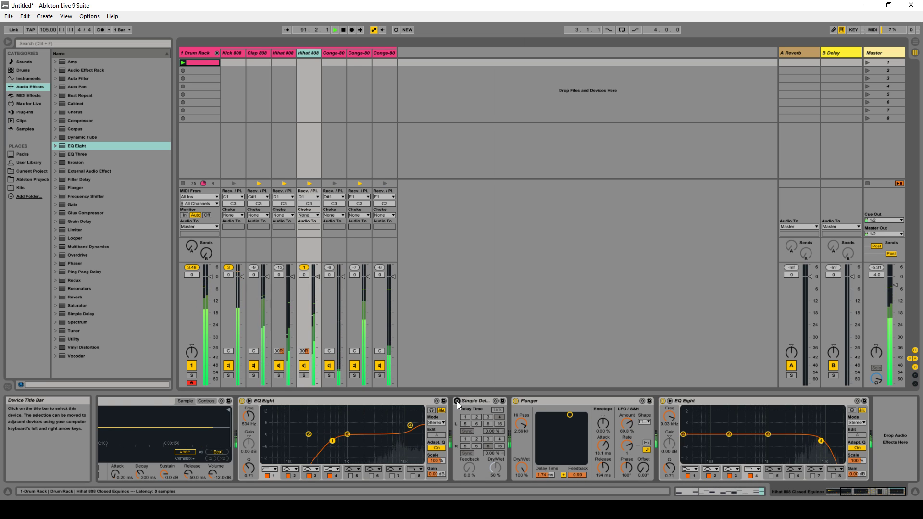
{"action": "left_click", "coordinate": [457, 401]}
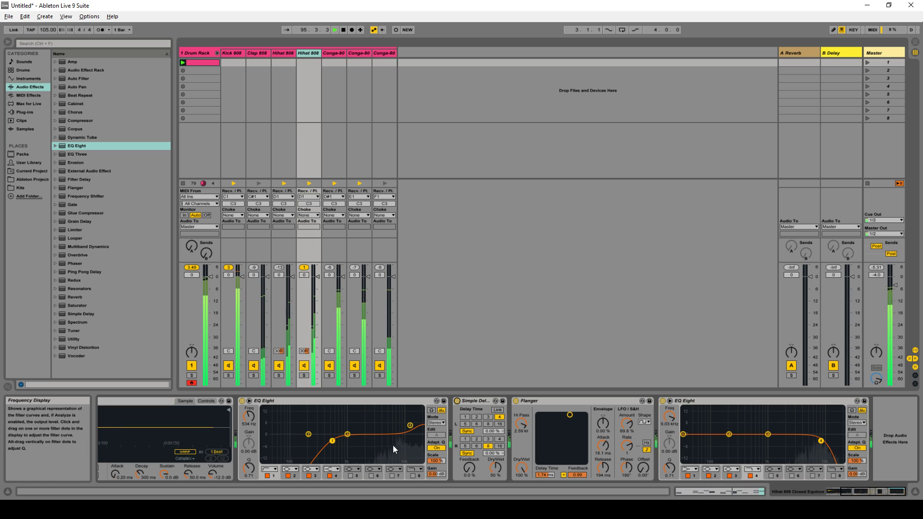
In the duplicated hi-hat's first EQ Eight, turn off band 4 and boost band 3 by about 8.55 dB at 3.01 kHz with a narrower Q
{"action": "left_click", "coordinate": [330, 476]}
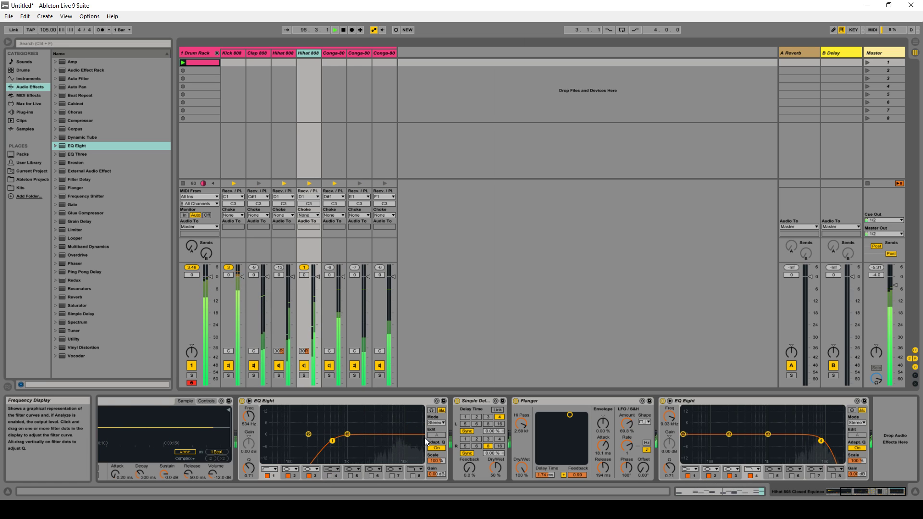
{"action": "key", "text": "space"}
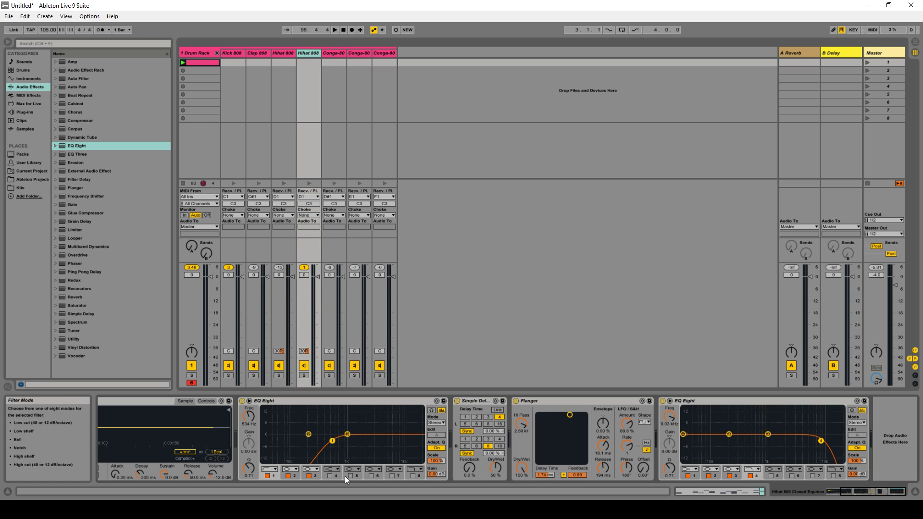
{"action": "left_click_drag", "start_coordinate": [347, 435], "coordinate": [380, 427]}
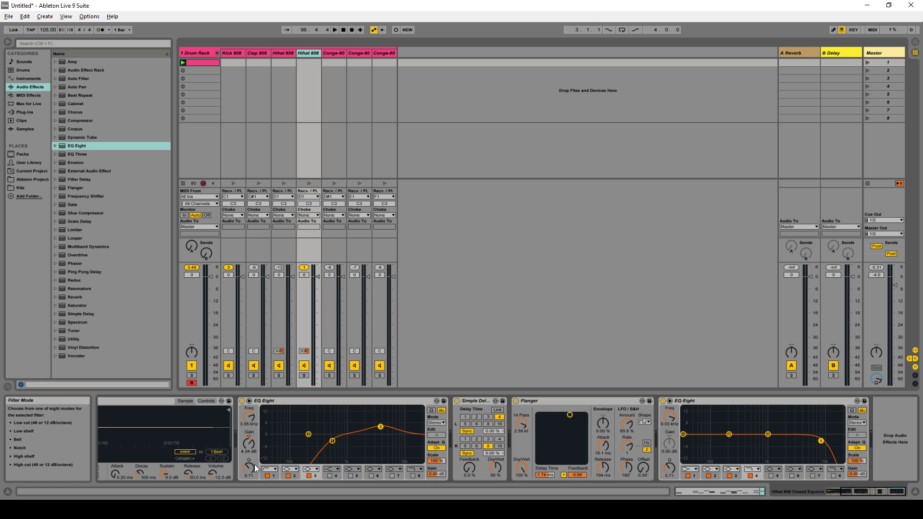
{"action": "left_click_drag", "start_coordinate": [245, 470], "coordinate": [246, 454]}
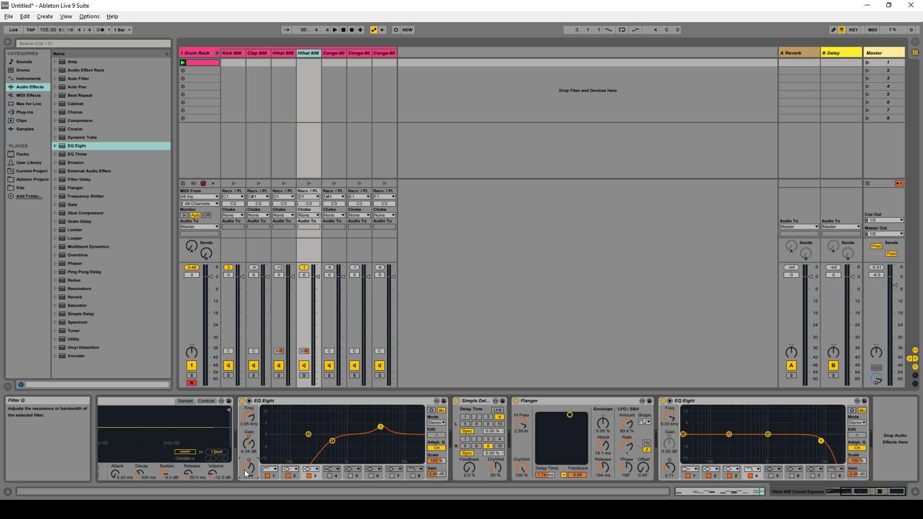
{"action": "key", "text": "space"}
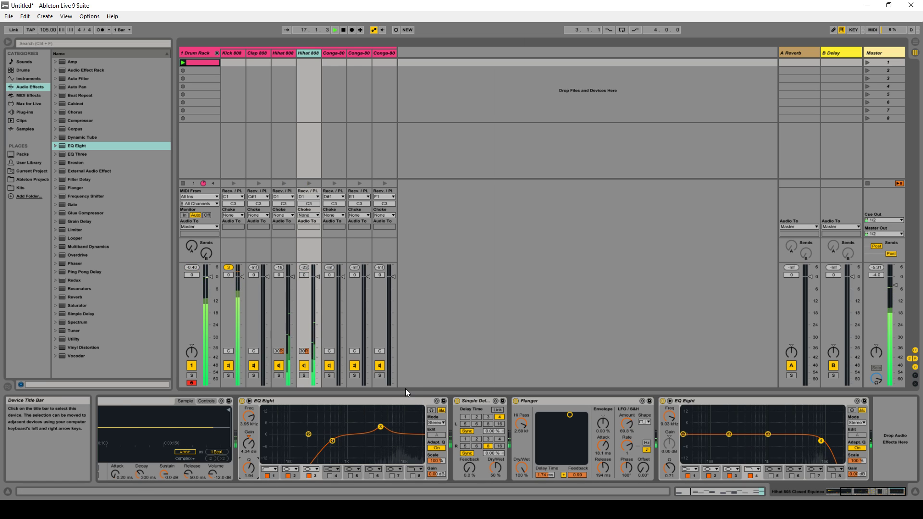
{"action": "left_click_drag", "start_coordinate": [382, 427], "coordinate": [380, 419]}
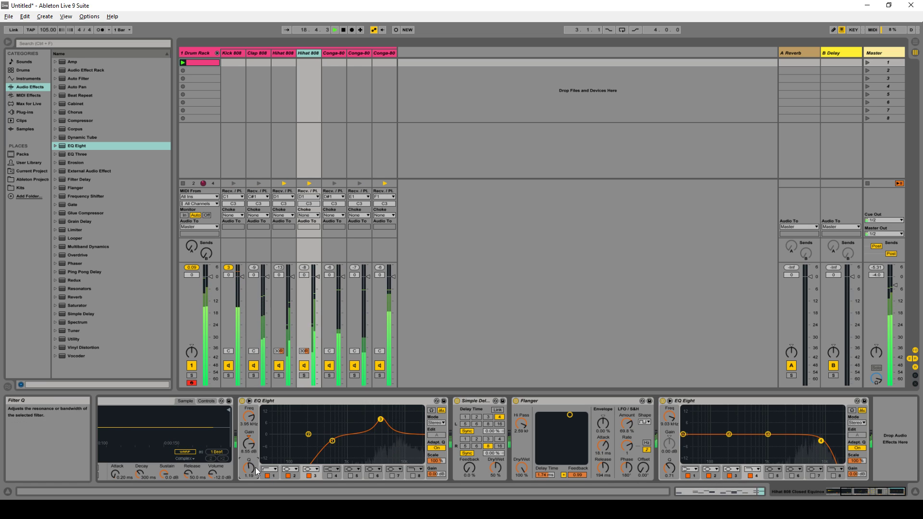
{"action": "left_click_drag", "start_coordinate": [249, 416], "coordinate": [249, 421]}
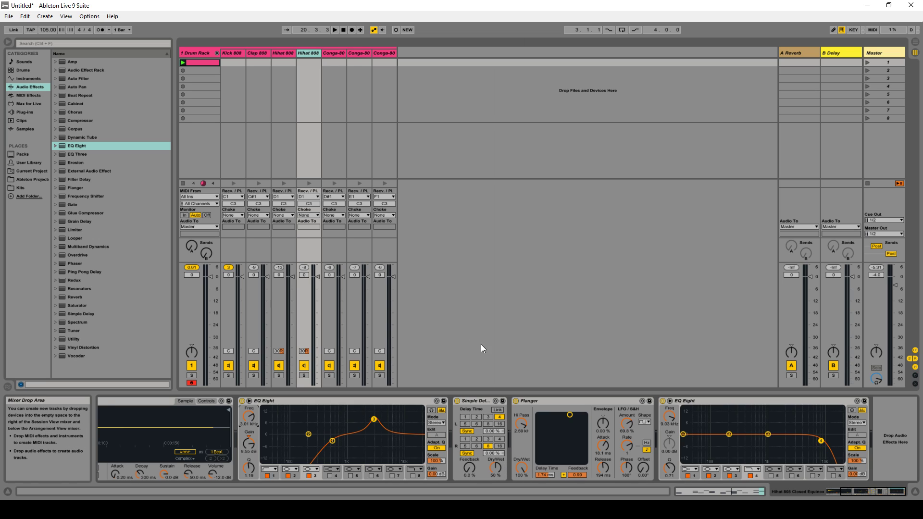
Try beat divisions on the Simple Delay during playback, ending on left 4 and right 2 at 100 % wet, and compare with the chain muted
{"action": "key", "text": "space"}
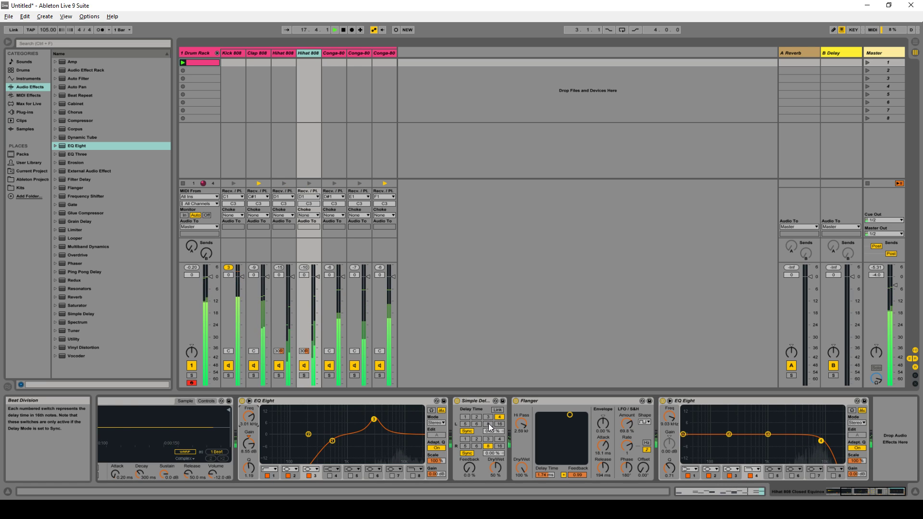
{"action": "left_click", "coordinate": [487, 416]}
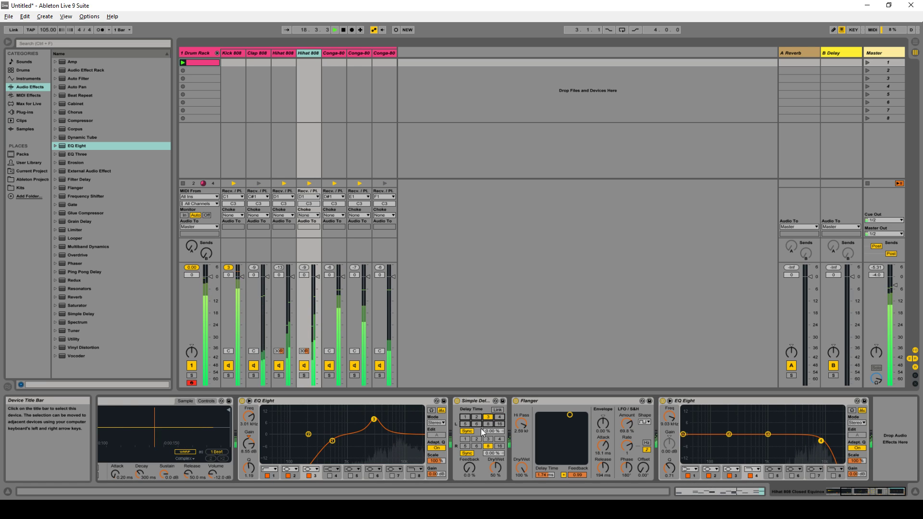
{"action": "left_click", "coordinate": [477, 446]}
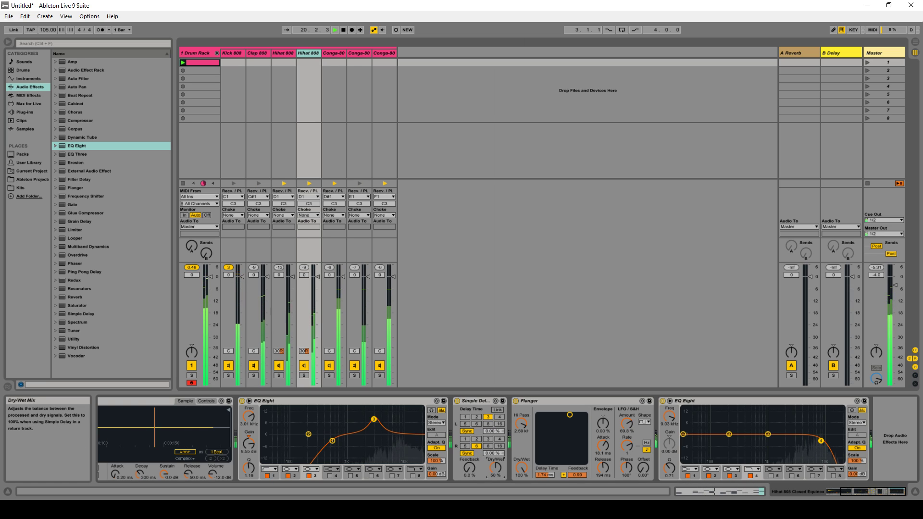
{"action": "left_click_drag", "start_coordinate": [495, 466], "coordinate": [486, 446]}
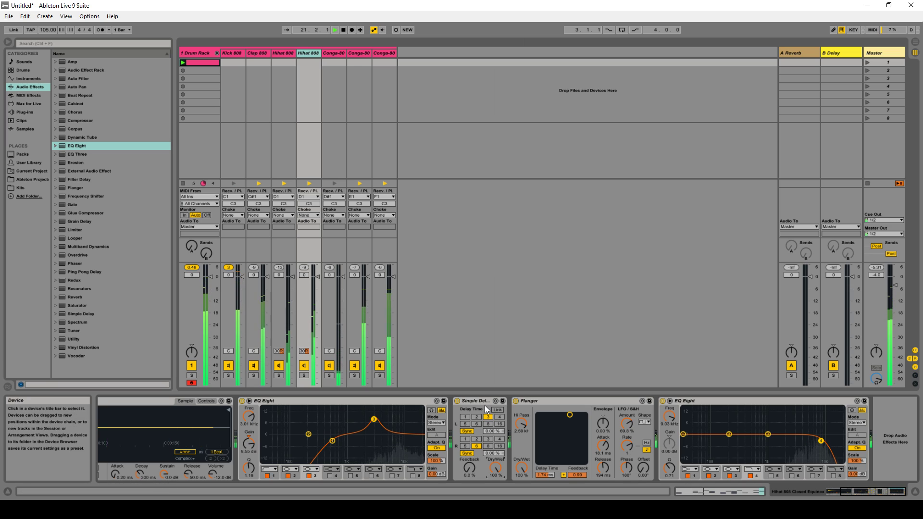
{"action": "left_click", "coordinate": [487, 447]}
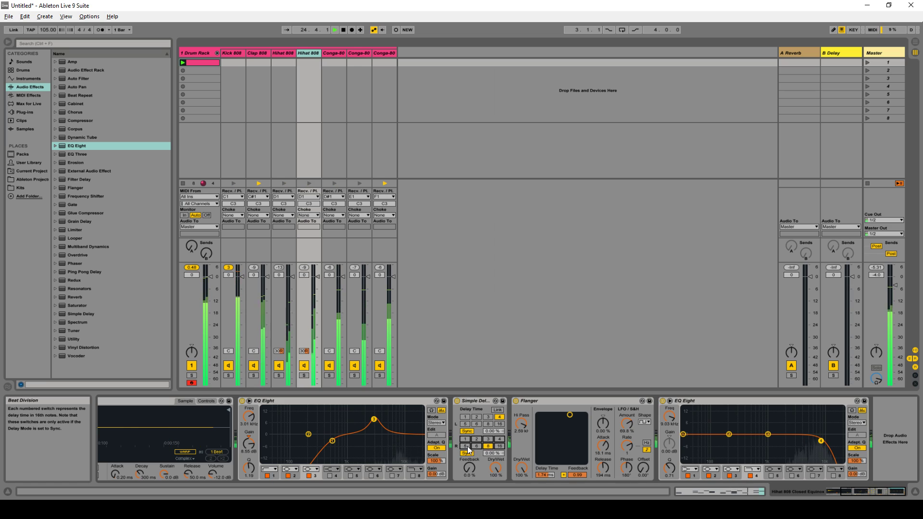
{"action": "left_click", "coordinate": [477, 417]}
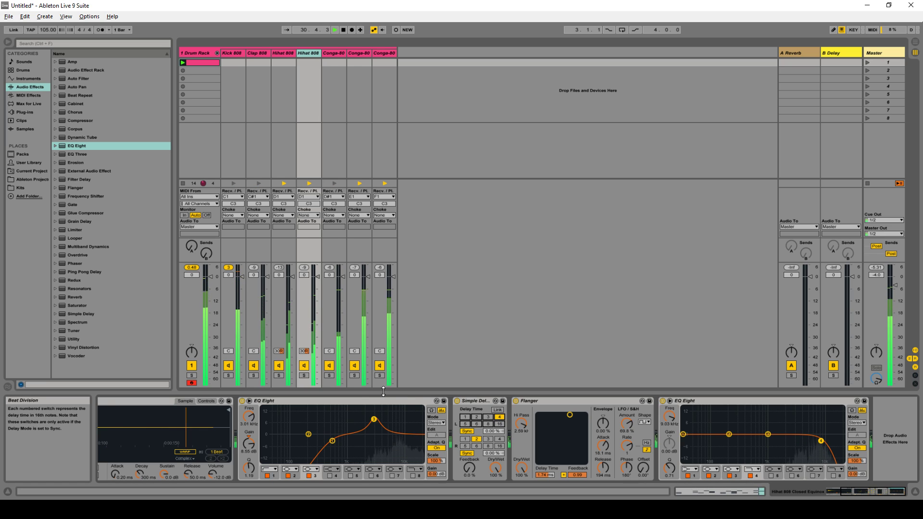
{"action": "left_click", "coordinate": [304, 366]}
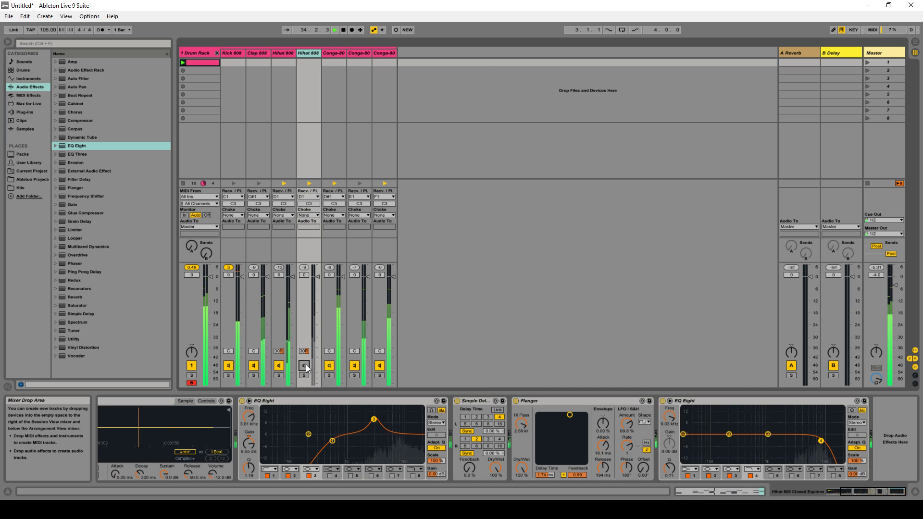
{"action": "left_click", "coordinate": [304, 366]}
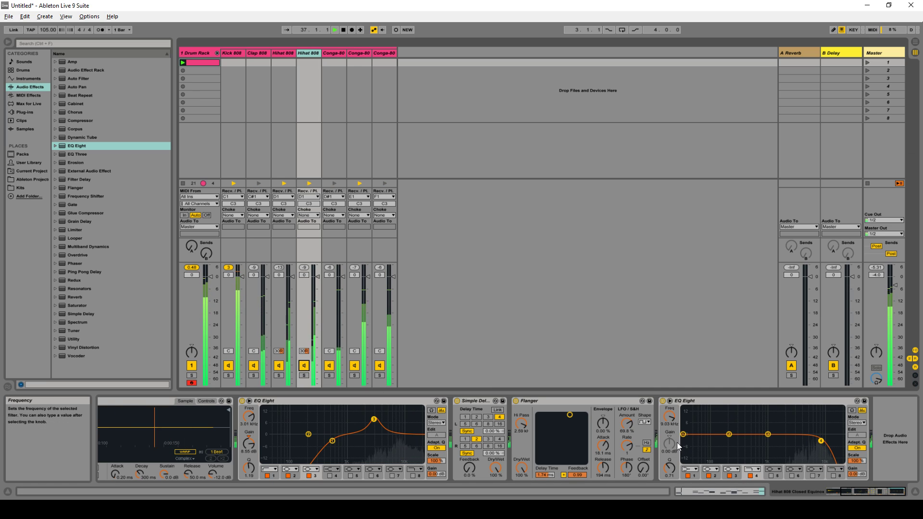
In the EQ Eight after the Flanger, make band 1 a low cut at 3.01 kHz and lower band 4's low-pass to about 6.6 kHz
{"action": "left_click", "coordinate": [695, 475]}
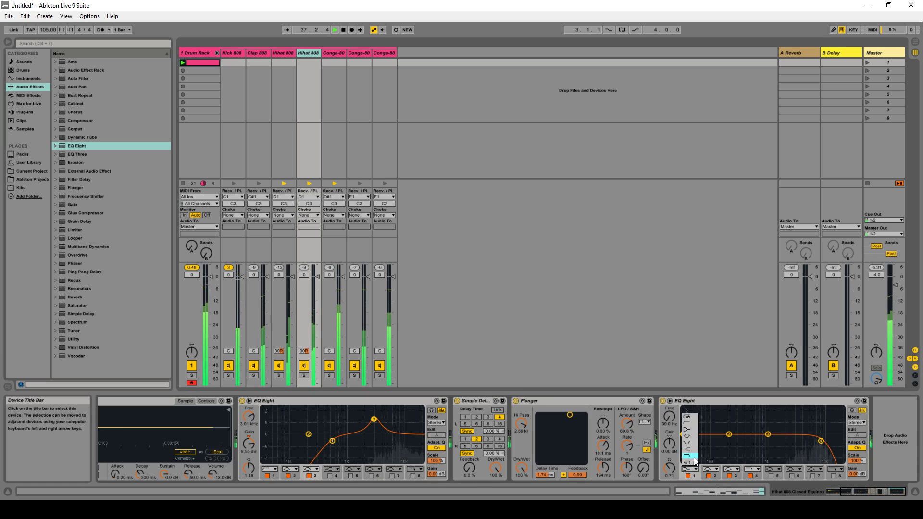
{"action": "left_click", "coordinate": [694, 431]}
{"action": "left_click_drag", "start_coordinate": [669, 416], "coordinate": [669, 383]}
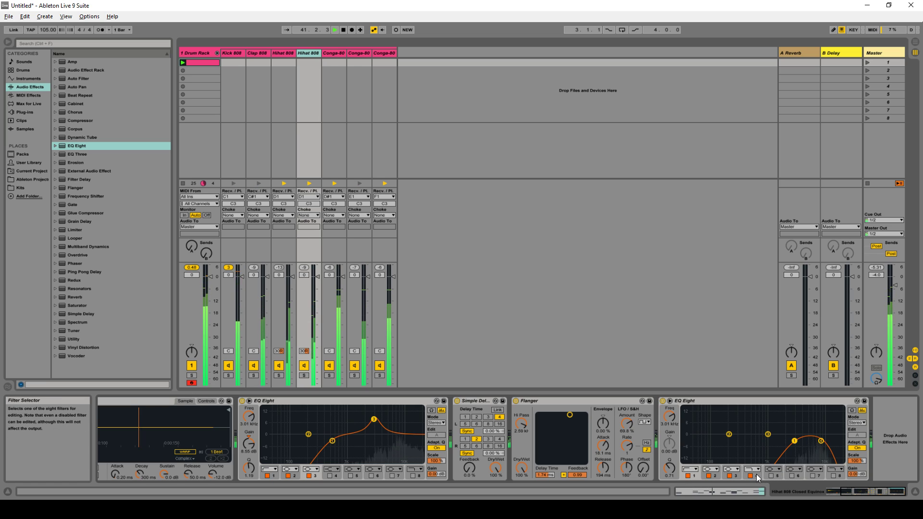
{"action": "mouse_move", "coordinate": [665, 421]}
{"action": "left_mouse_down"}
{"action": "mouse_move", "coordinate": [665, 404]}
{"action": "mouse_move", "coordinate": [665, 421]}
{"action": "left_mouse_up"}
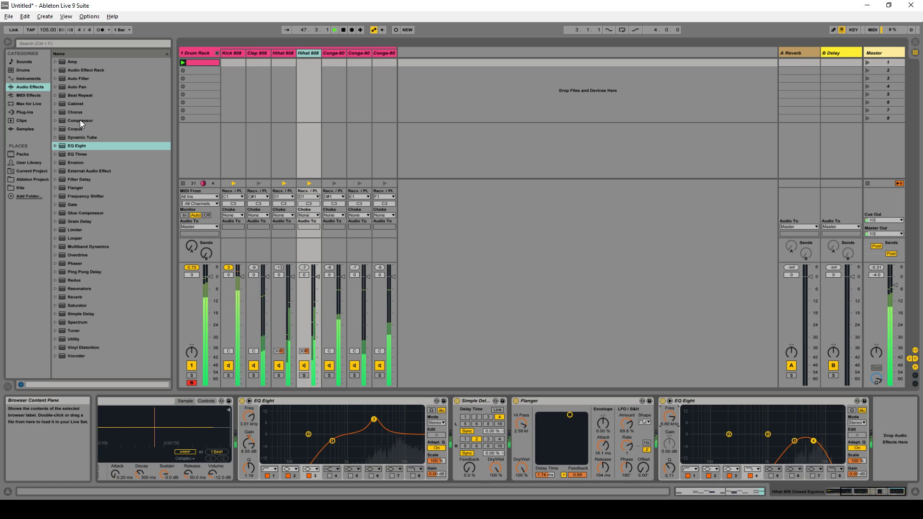
Add a Compressor after the last EQ Eight, show its activity view, and set a 0.01 ms attack with automatic release
{"action": "left_click_drag", "start_coordinate": [79, 119], "coordinate": [885, 431]}
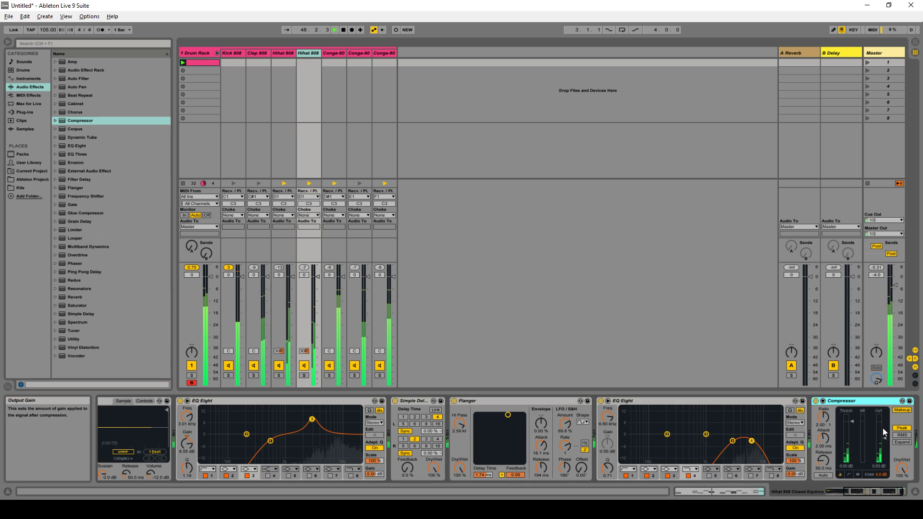
{"action": "left_click", "coordinate": [858, 476]}
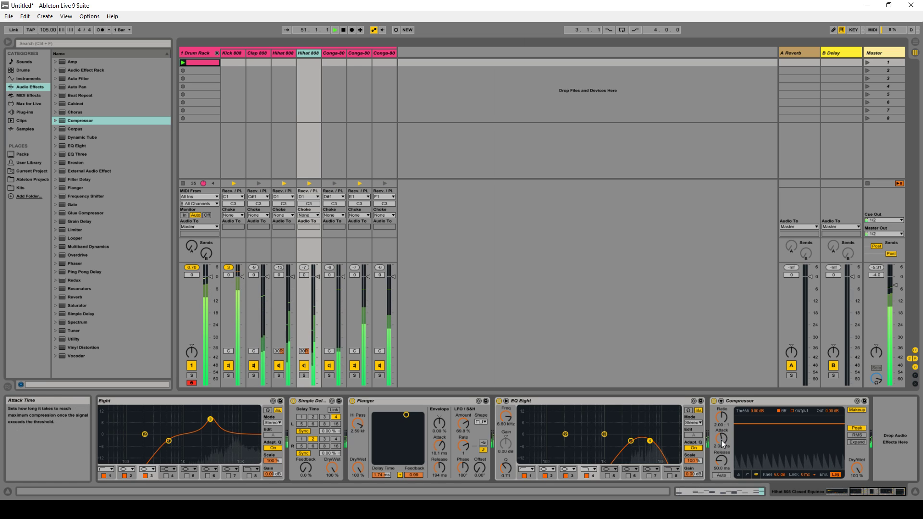
{"action": "left_click_drag", "start_coordinate": [723, 439], "coordinate": [723, 466]}
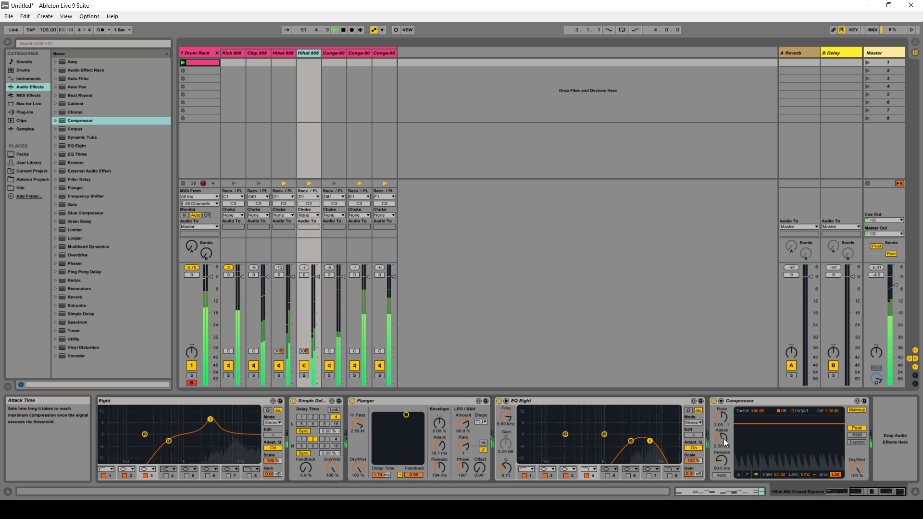
{"action": "left_click", "coordinate": [723, 474]}
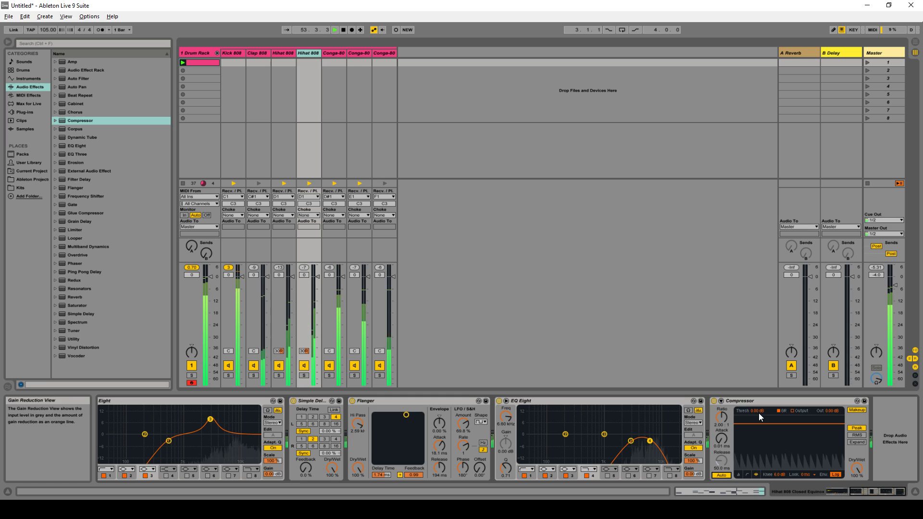
Lower the Compressor's threshold to about -26.5 dB, disable Makeup, set the output gain to 2.00 dB and stop playback
{"action": "left_click_drag", "start_coordinate": [744, 411], "coordinate": [744, 456]}
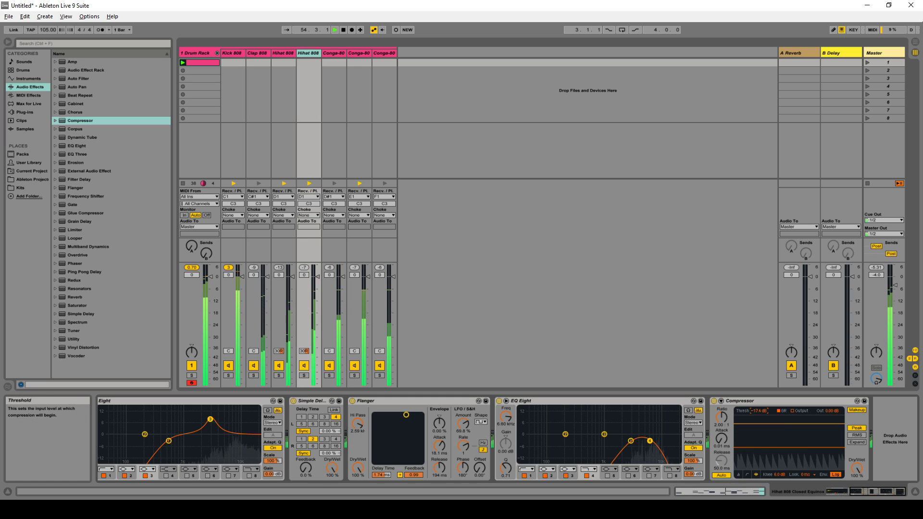
{"action": "left_click", "coordinate": [863, 411]}
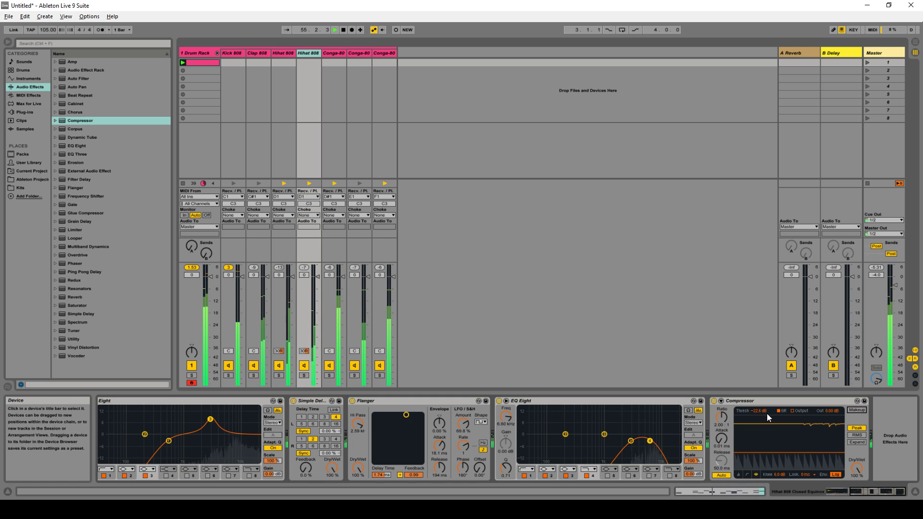
{"action": "left_click_drag", "start_coordinate": [759, 411], "coordinate": [759, 414]}
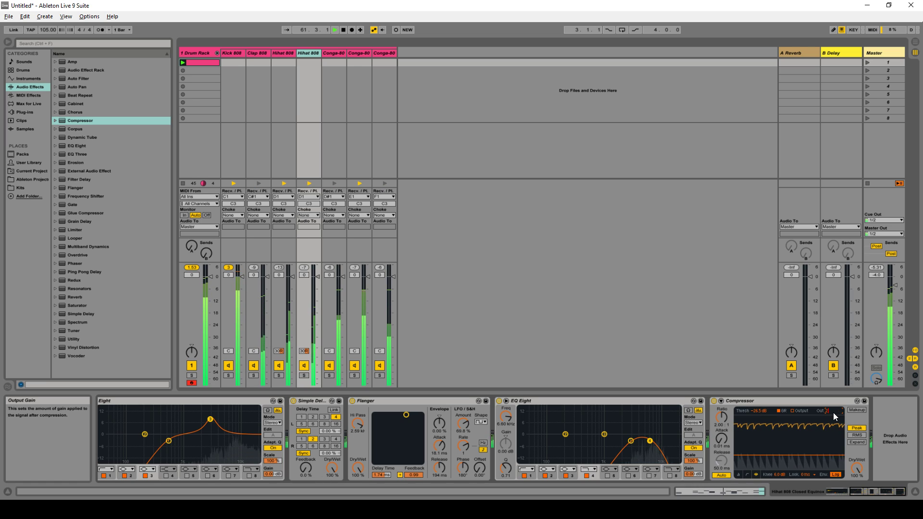
{"action": "left_click_drag", "start_coordinate": [834, 413], "coordinate": [833, 411]}
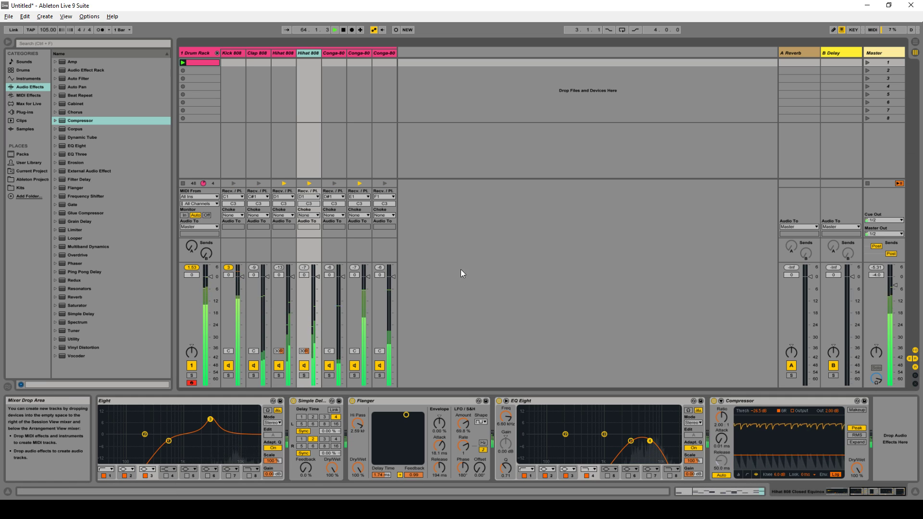
{"action": "key", "text": "space"}
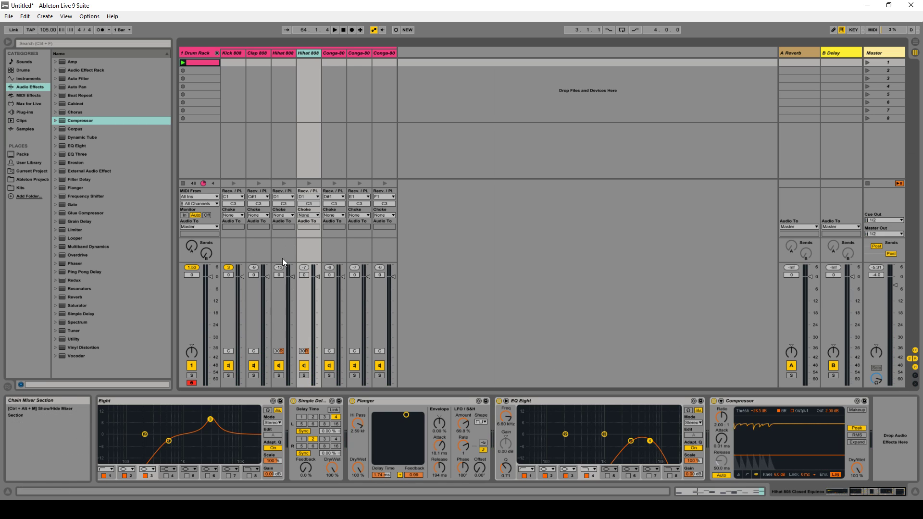
Compare the effects on the two Hihat 808 chains and audition the processed duplicate by muting and unmuting it during playback
{"action": "left_click", "coordinate": [278, 246]}
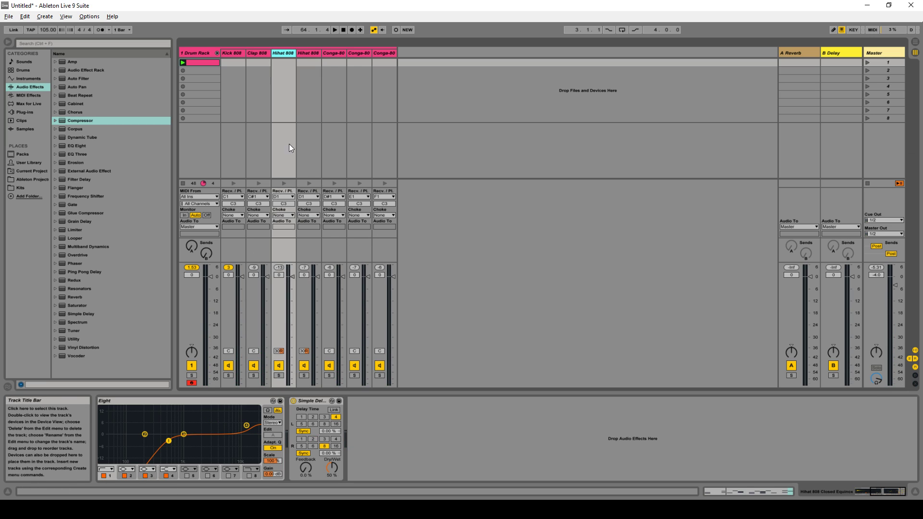
{"action": "left_click", "coordinate": [305, 250]}
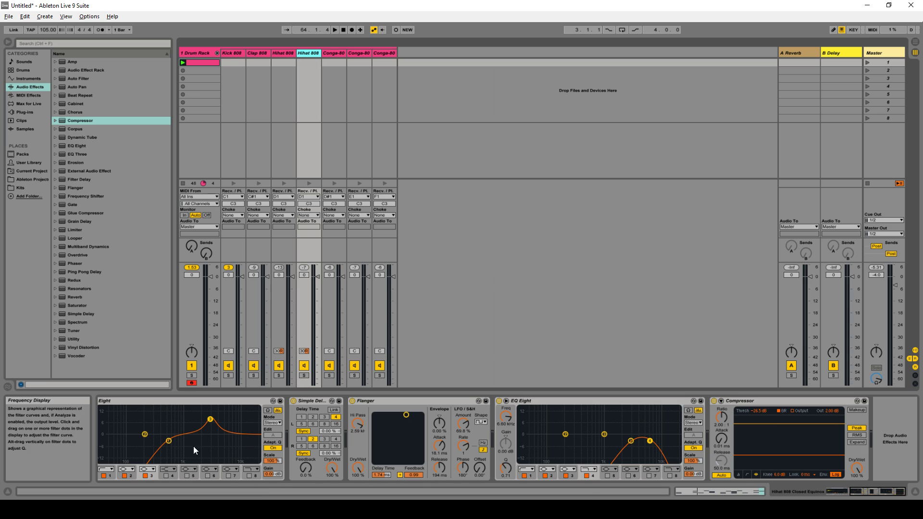
{"action": "left_click_drag", "start_coordinate": [880, 491], "coordinate": [858, 492]}
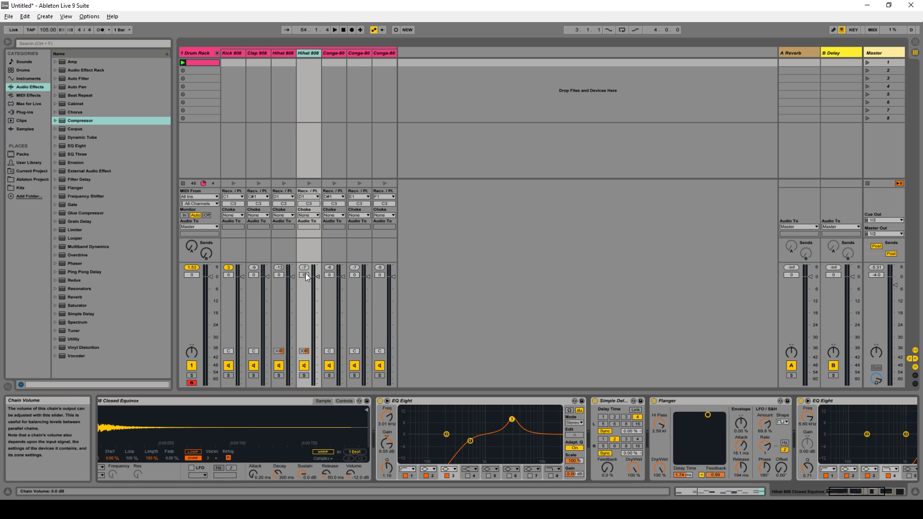
{"action": "left_click", "coordinate": [290, 252]}
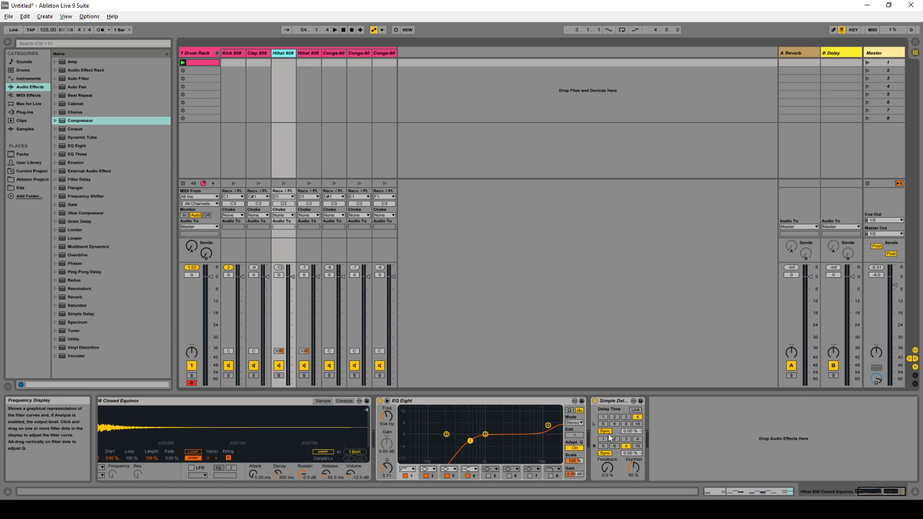
{"action": "left_click", "coordinate": [302, 253]}
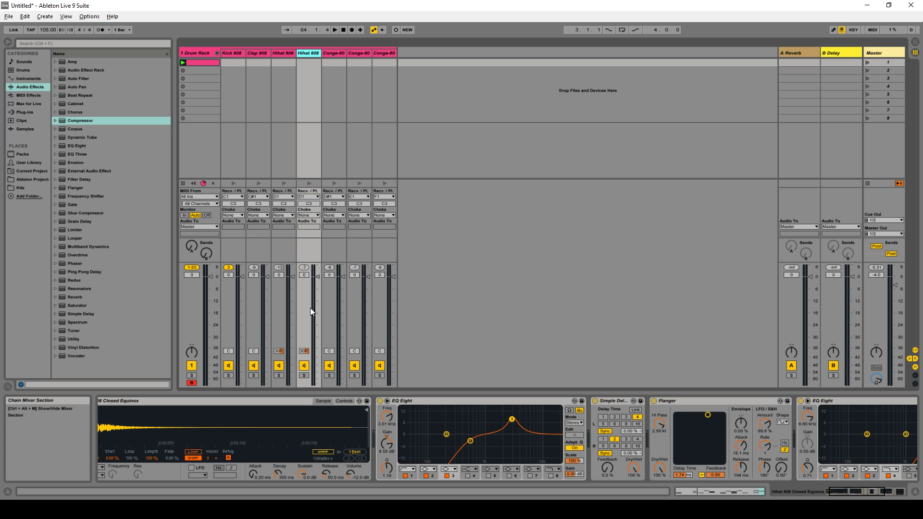
{"action": "key", "text": "space"}
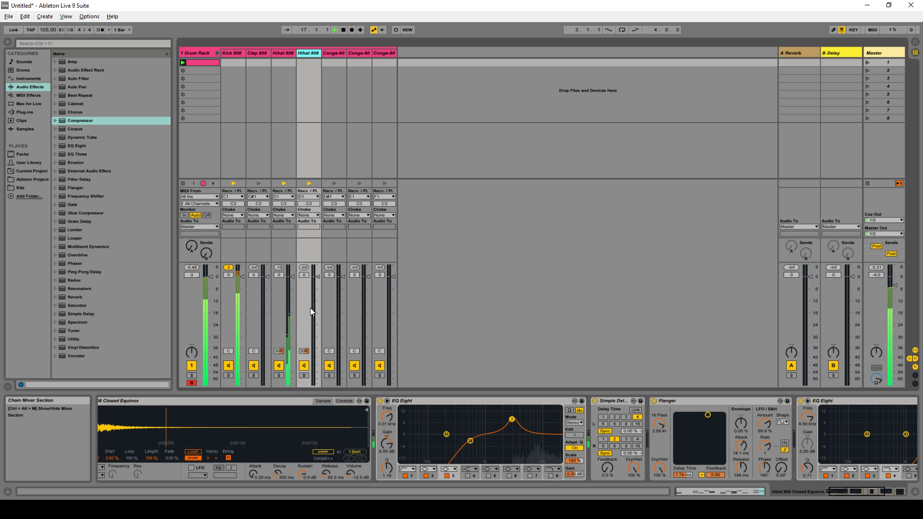
{"action": "left_click", "coordinate": [305, 366]}
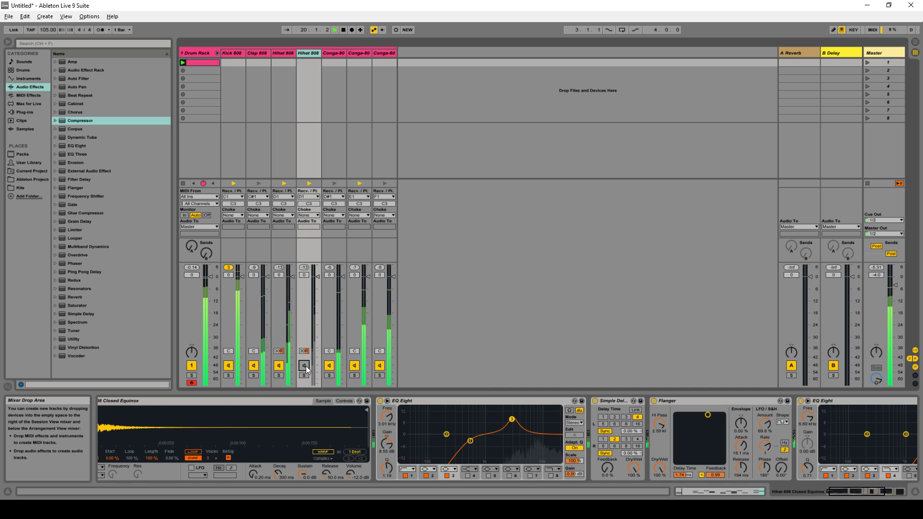
{"action": "left_click", "coordinate": [305, 366]}
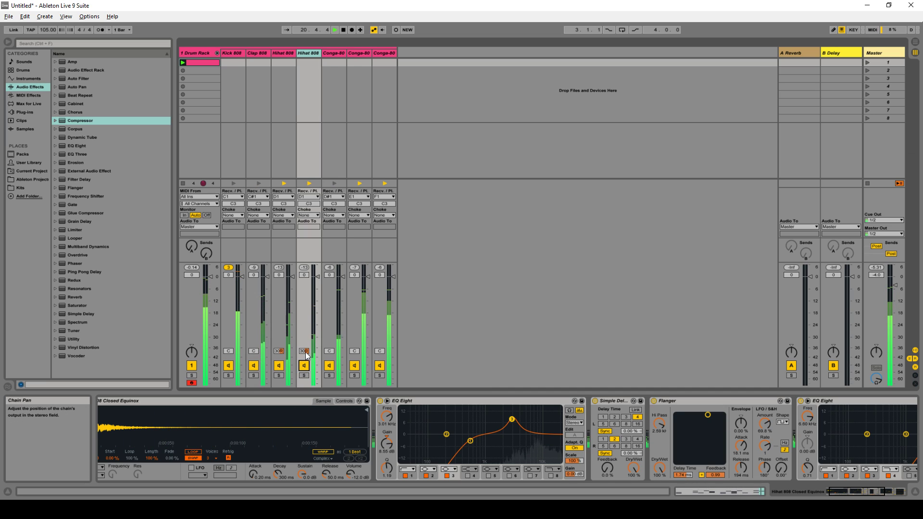
Audition the low conga chain on its own and pan it slightly to the left
{"action": "left_click", "coordinate": [332, 326]}
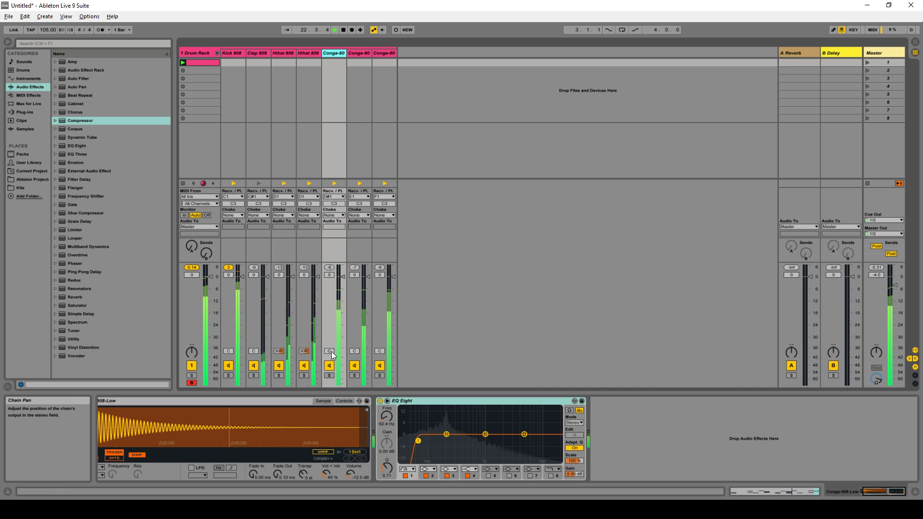
{"action": "left_click", "coordinate": [329, 375]}
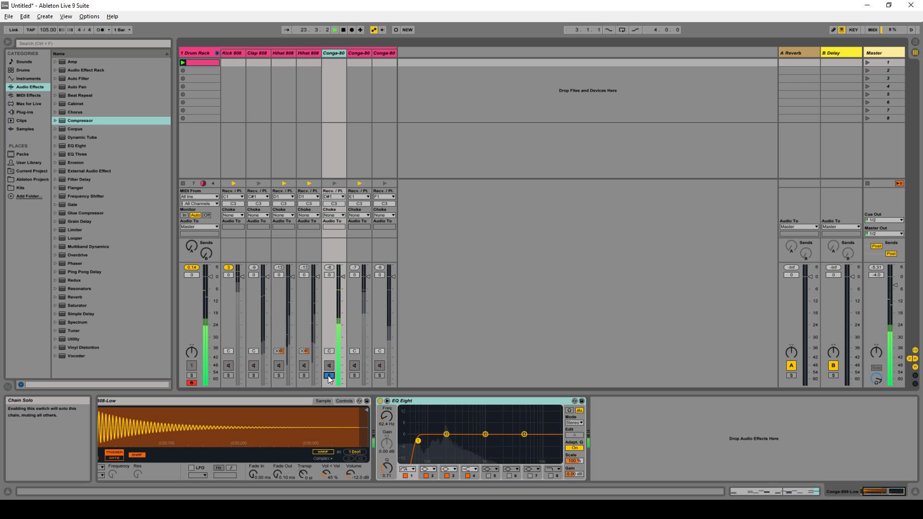
{"action": "left_click", "coordinate": [328, 376]}
{"action": "left_click_drag", "start_coordinate": [331, 352], "coordinate": [331, 355]}
Solo the two other conga chains to tell them apart, panning the E1 conga left and the F1 conga right
{"action": "left_click", "coordinate": [354, 352]}
{"action": "left_click", "coordinate": [354, 376]}
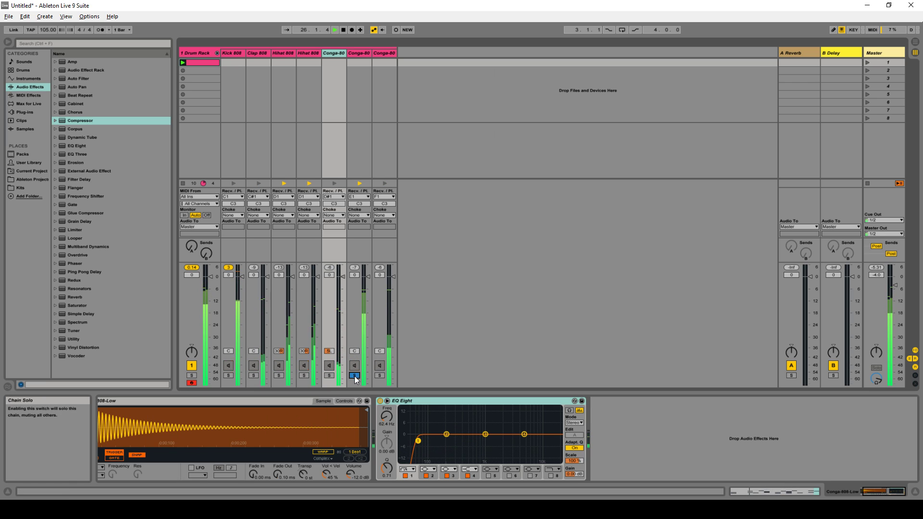
{"action": "left_click", "coordinate": [354, 376]}
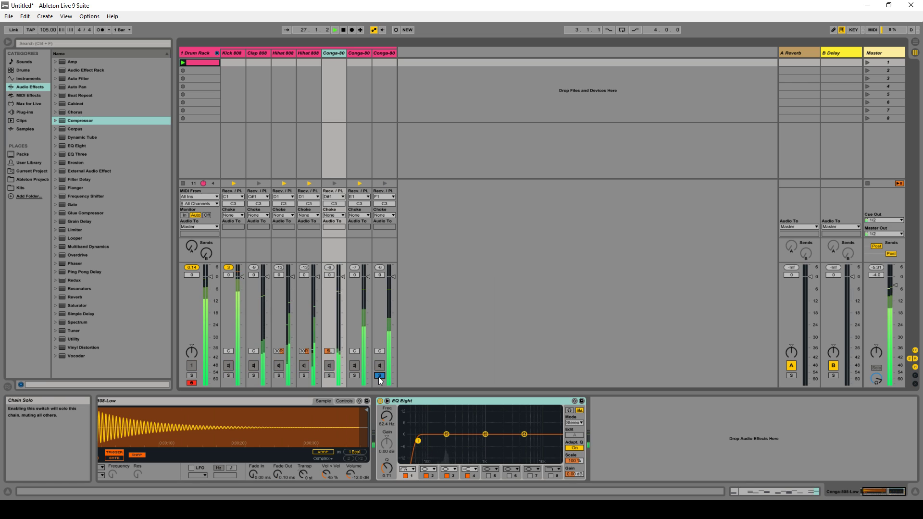
{"action": "left_click", "coordinate": [380, 375]}
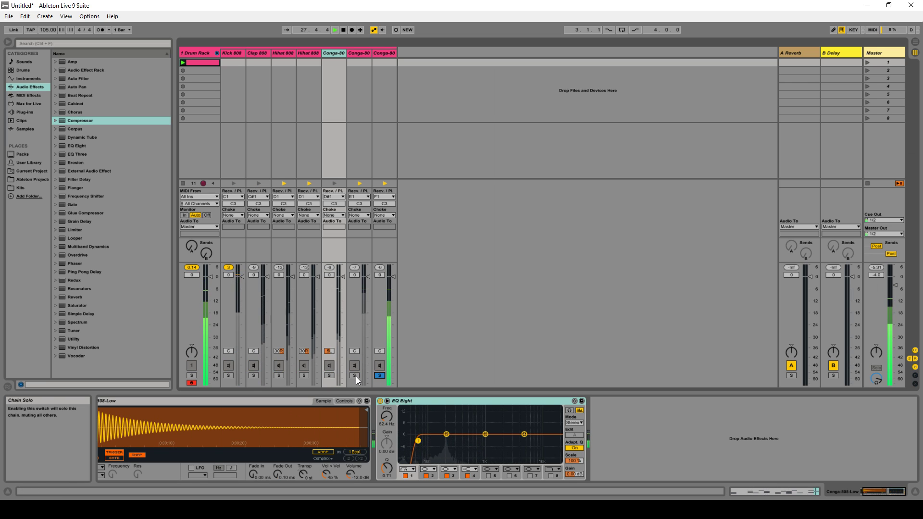
{"action": "left_click", "coordinate": [354, 376]}
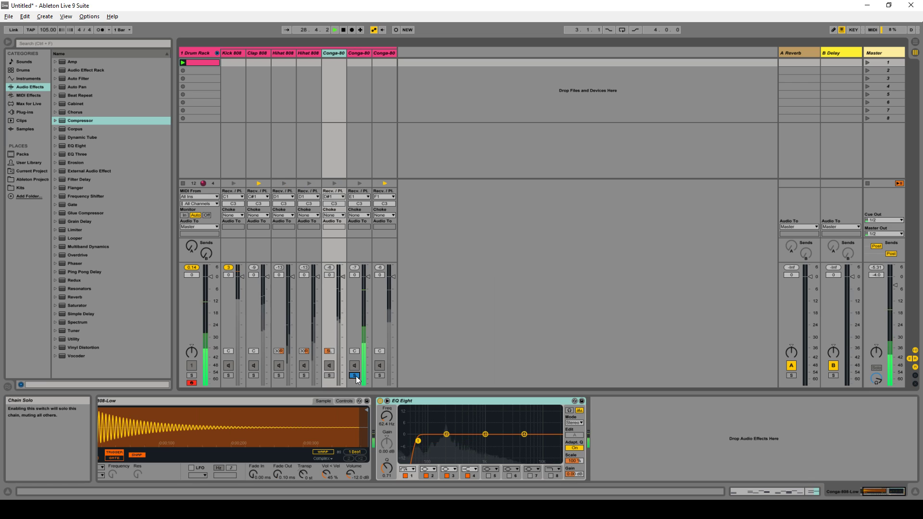
{"action": "mouse_move", "coordinate": [355, 353]}
{"action": "left_mouse_down"}
{"action": "mouse_move", "coordinate": [356, 371]}
{"action": "mouse_move", "coordinate": [379, 340]}
{"action": "mouse_move", "coordinate": [379, 351]}
{"action": "mouse_move", "coordinate": [354, 362]}
{"action": "left_mouse_up"}
{"action": "left_click", "coordinate": [360, 375]}
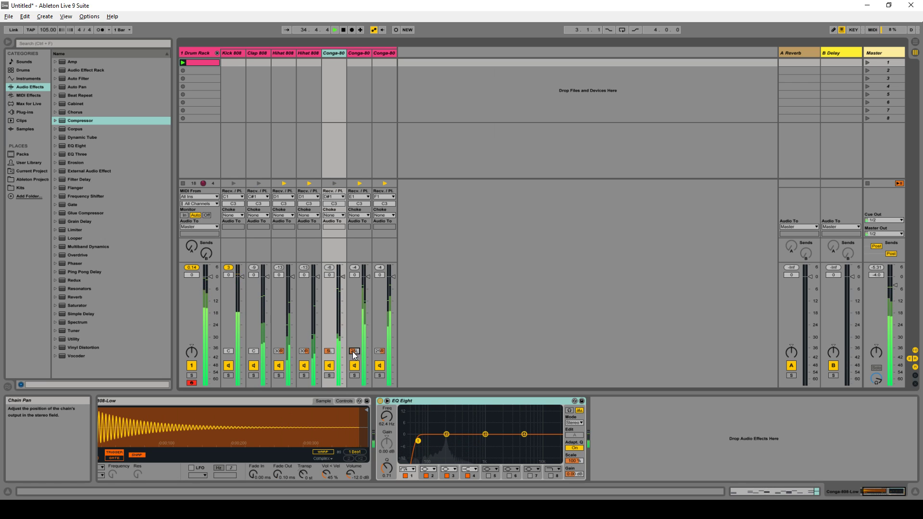
Pan the Clap 808 chain to the right and the duplicated, processed Hihat 808 chain to the left
{"action": "left_click", "coordinate": [253, 336]}
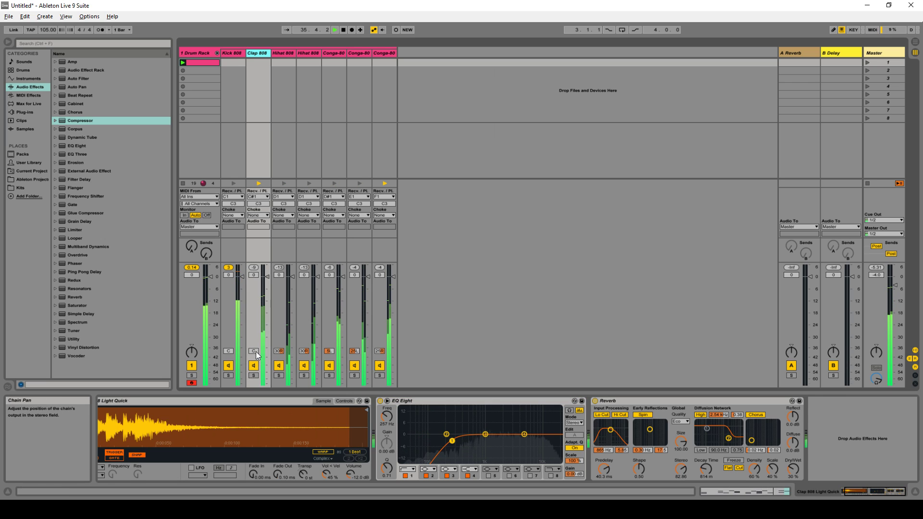
{"action": "left_click_drag", "start_coordinate": [256, 351], "coordinate": [256, 348]}
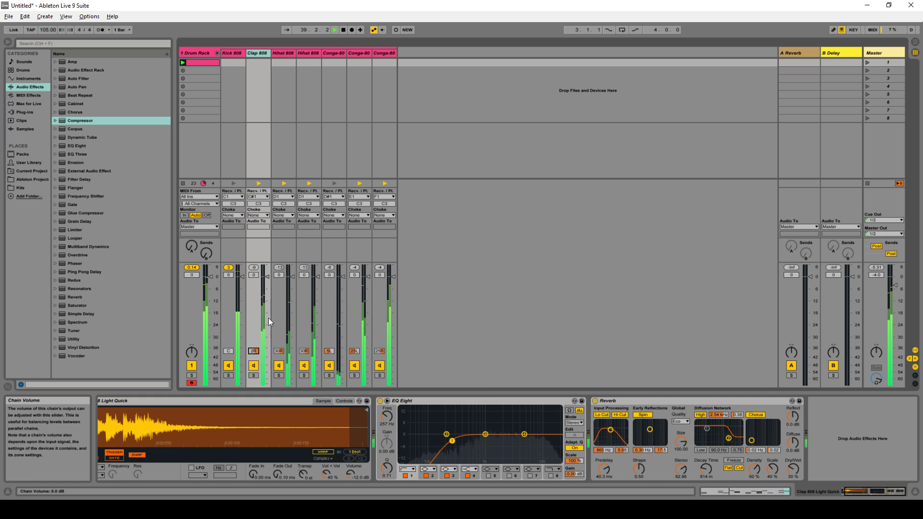
{"action": "left_click", "coordinate": [302, 322]}
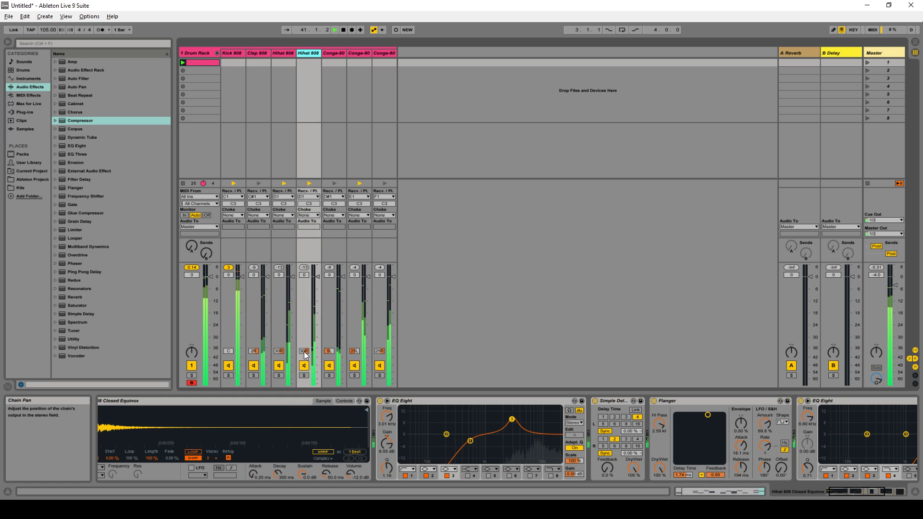
{"action": "left_click_drag", "start_coordinate": [303, 350], "coordinate": [304, 367]}
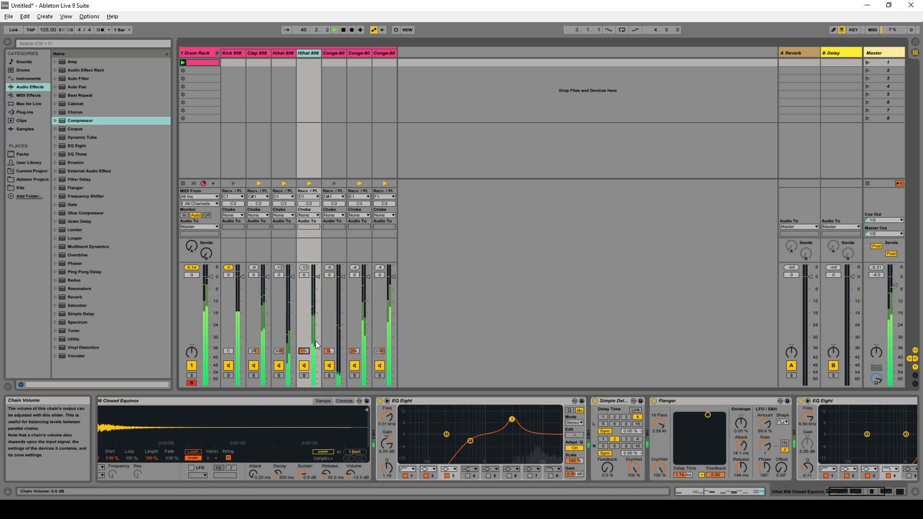
{"action": "left_click_drag", "start_coordinate": [304, 351], "coordinate": [304, 352]}
{"action": "left_click_drag", "start_coordinate": [304, 351], "coordinate": [304, 354]}
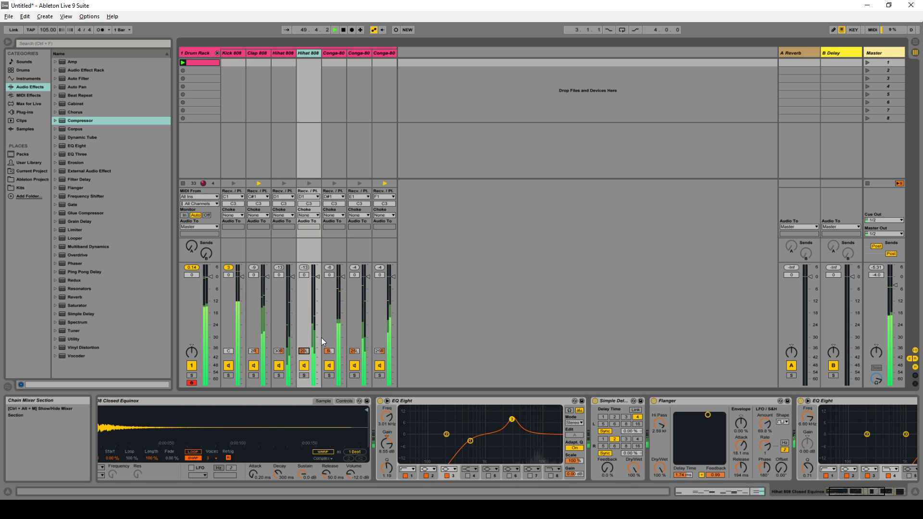
Compare the beat with the processed Hihat 808 duplicate muted and unmuted, and lower that chain's volume to -3.0 dB
{"action": "left_click", "coordinate": [856, 493]}
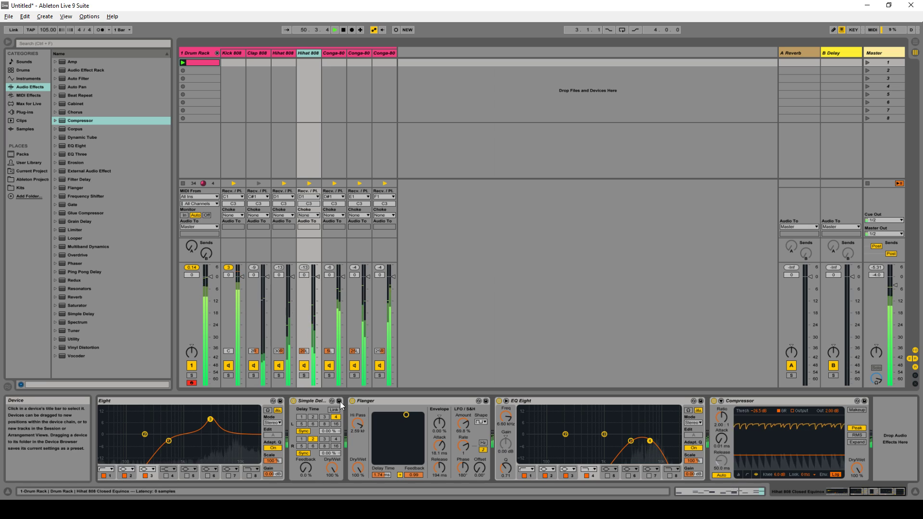
{"action": "left_click", "coordinate": [304, 366]}
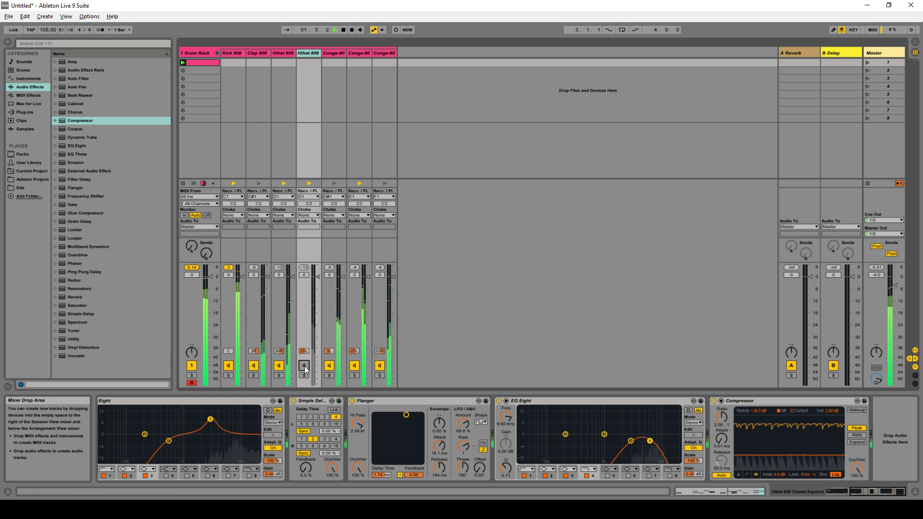
{"action": "left_click", "coordinate": [305, 366]}
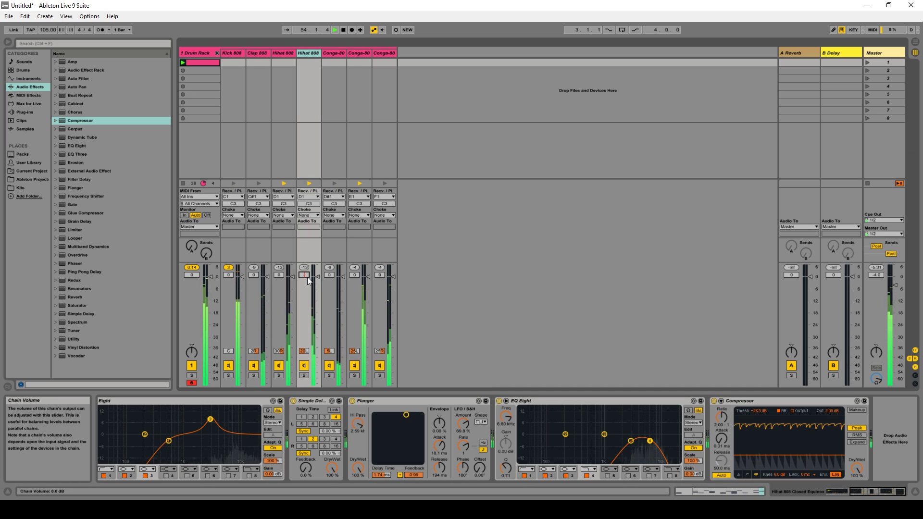
{"action": "key", "text": "Down"}
{"action": "key", "text": "Down"}
{"action": "key", "text": "Down"}
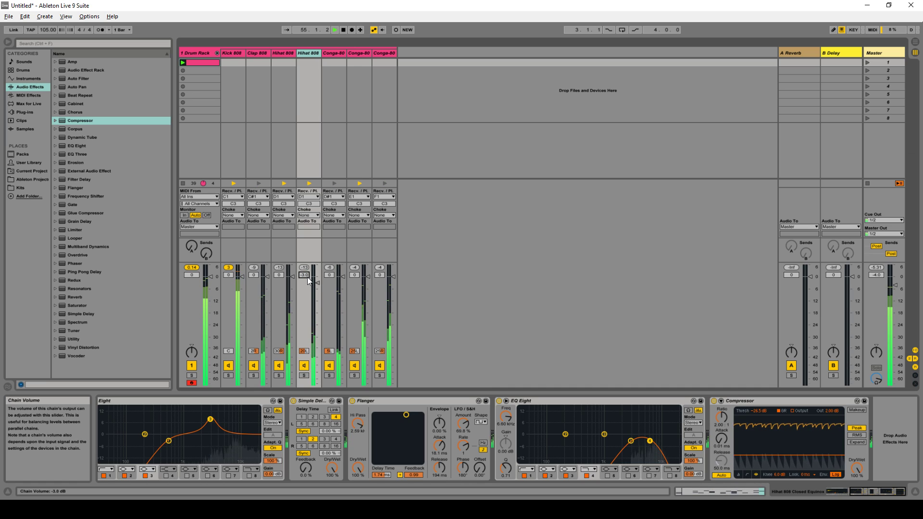